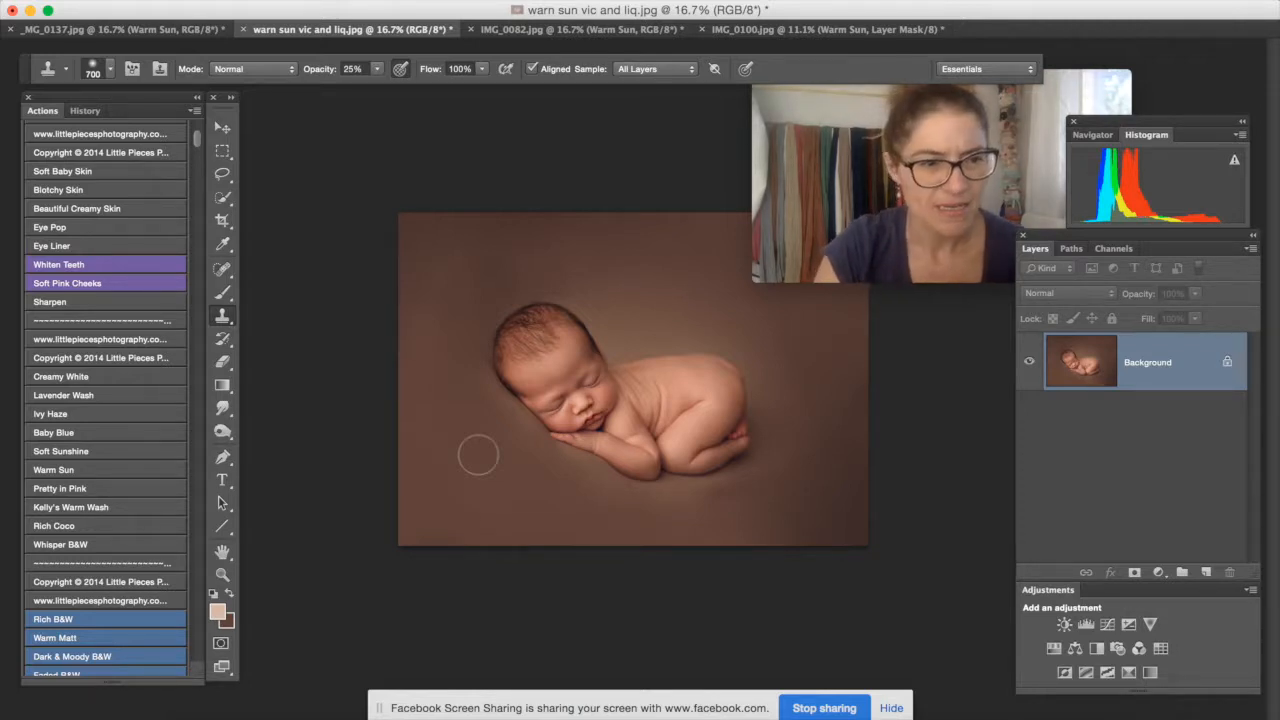
Run the Remove Banding action on the newborn photo and dismiss its painting instructions.
scroll(172, 300, up, 8)
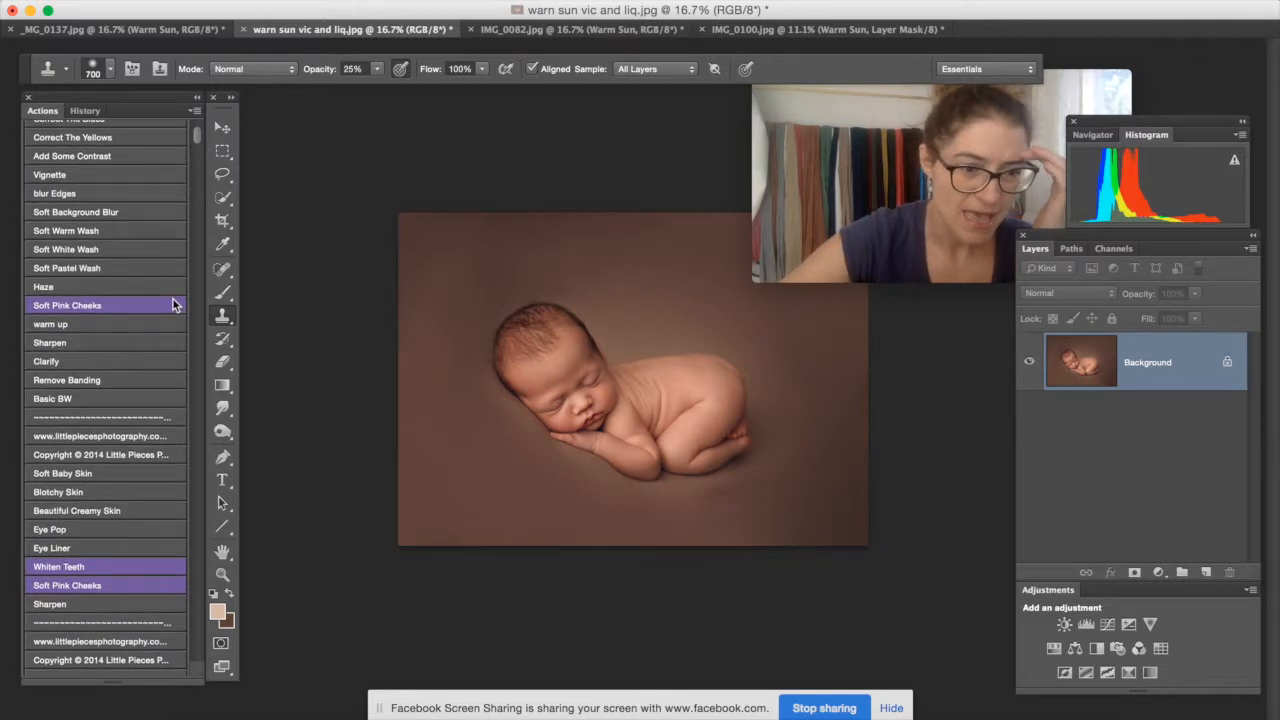
scroll(172, 305, up, 5)
scroll(172, 305, up, 8)
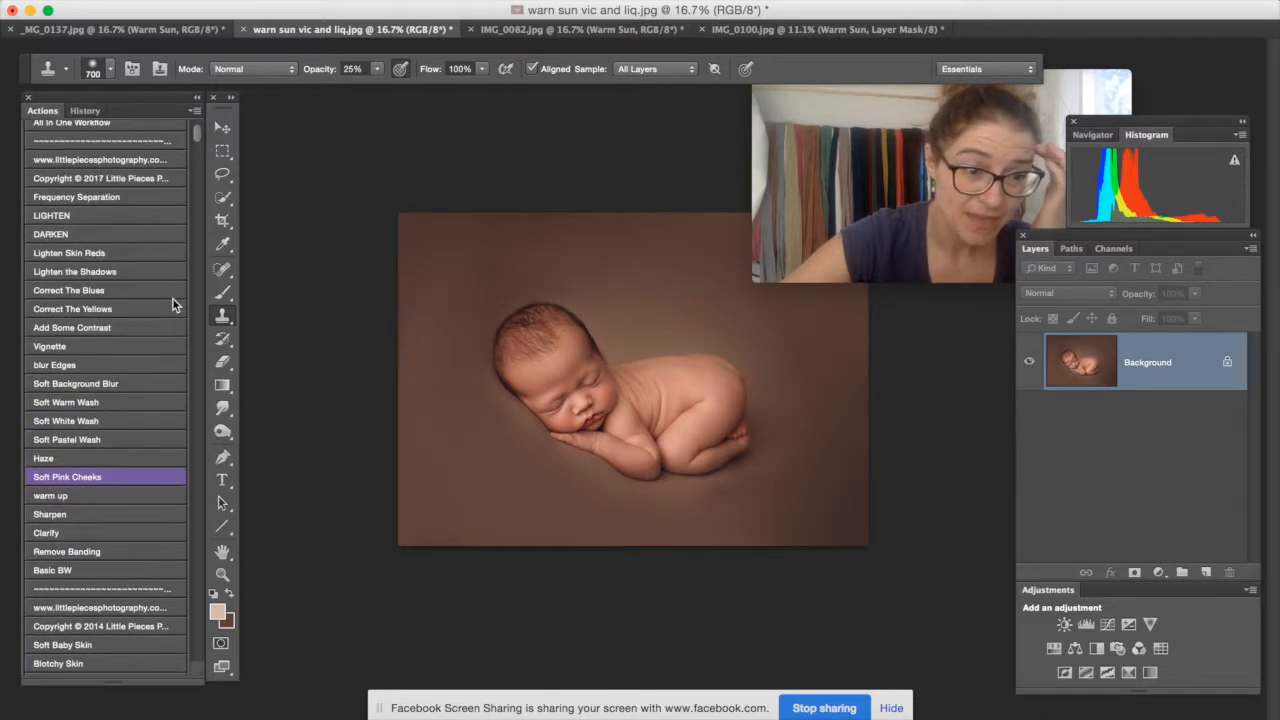
scroll(172, 305, up, 9)
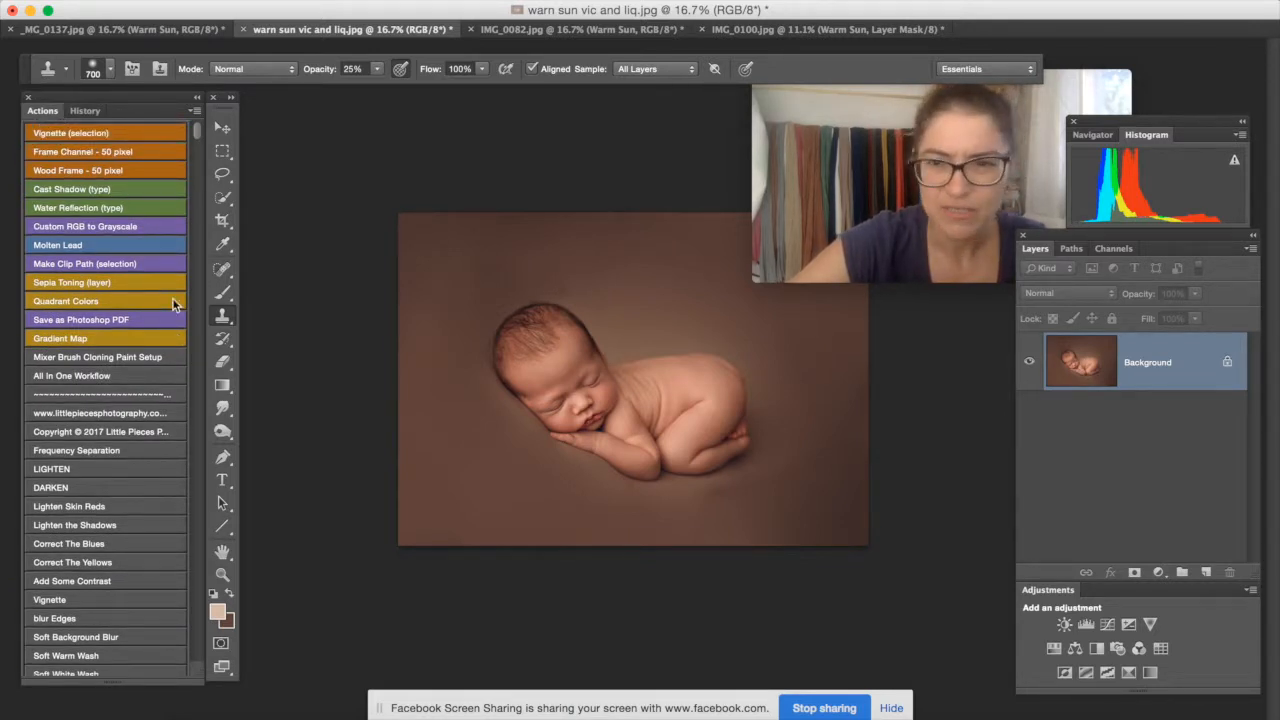
scroll(100, 513, down, 3)
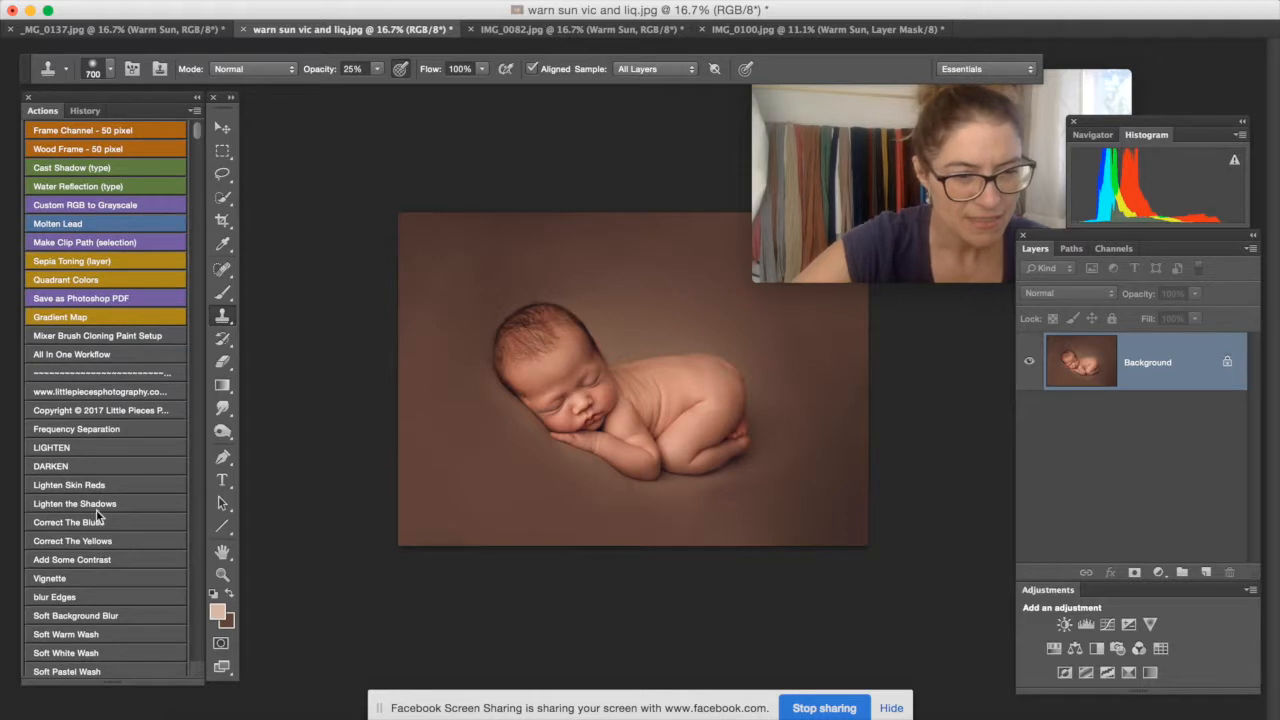
scroll(97, 514, down, 8)
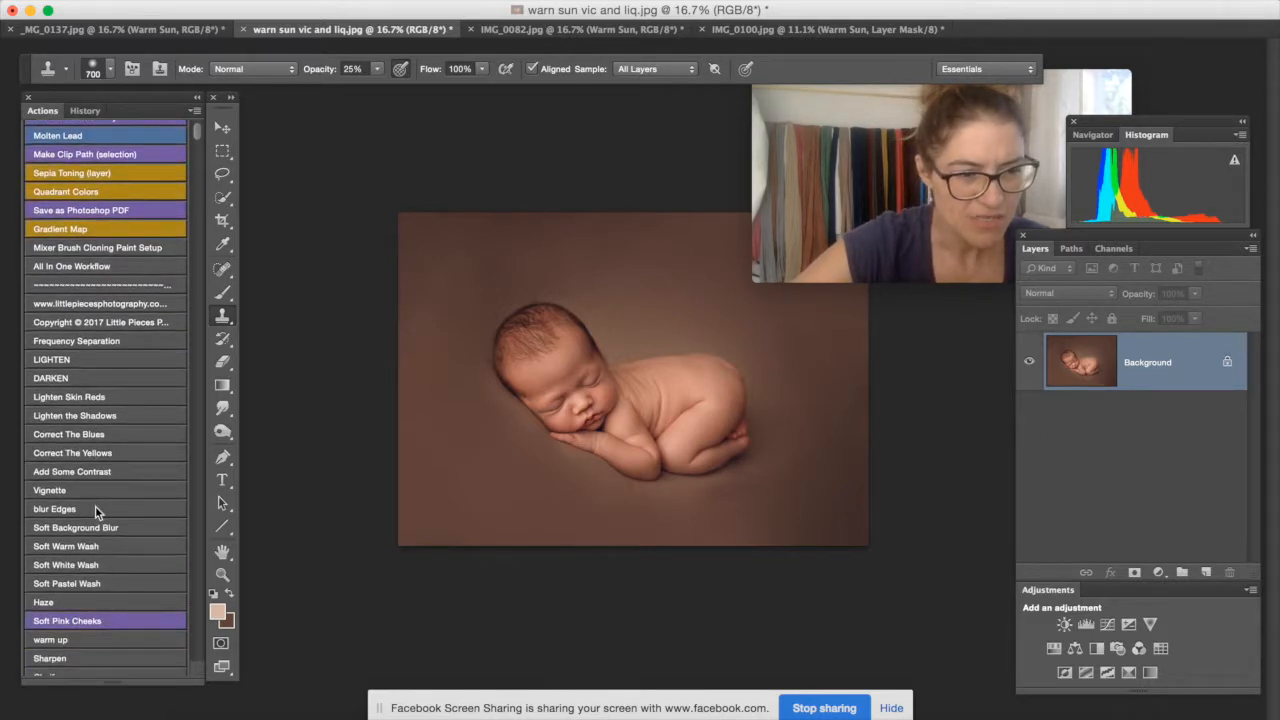
scroll(97, 514, down, 20)
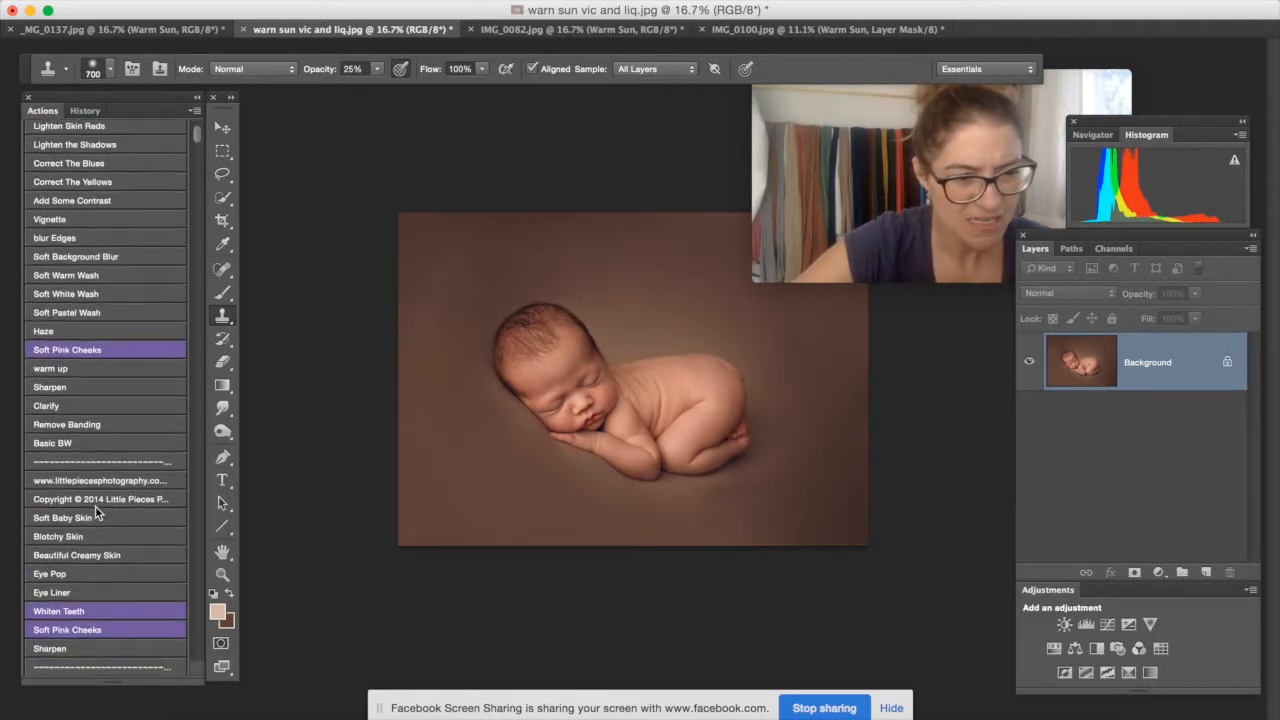
scroll(97, 514, down, 5)
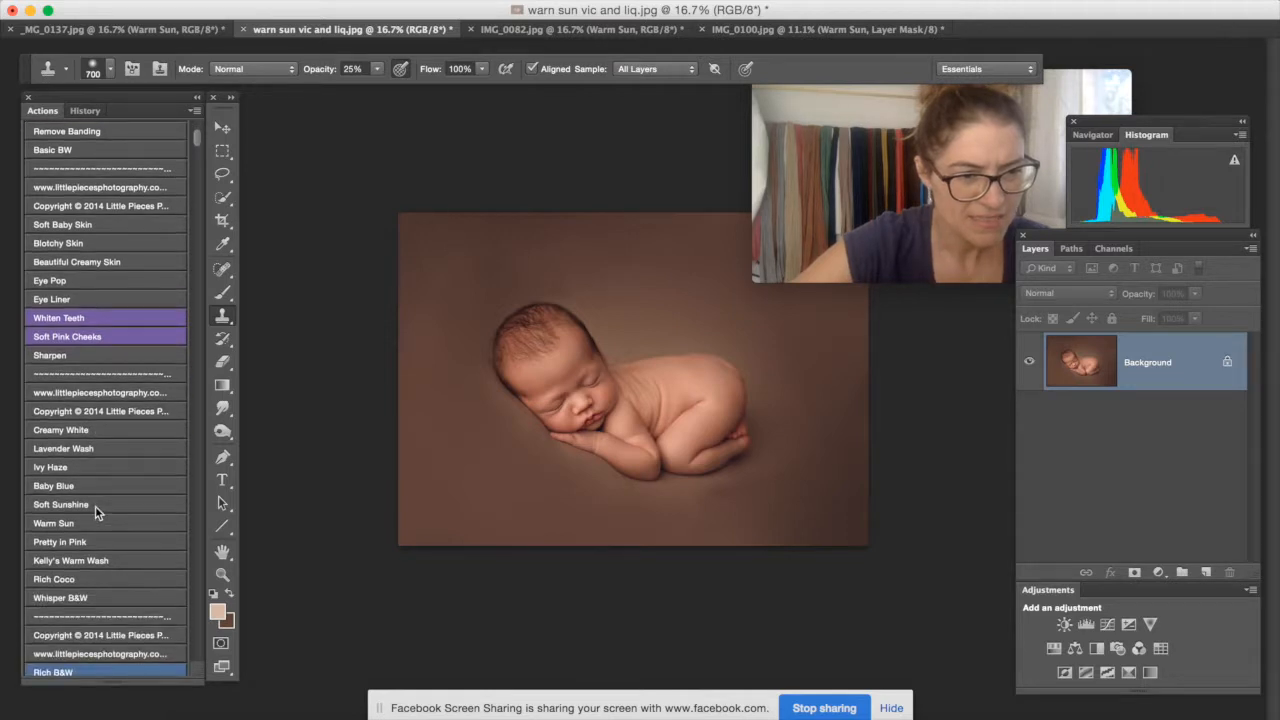
scroll(97, 514, up, 19)
scroll(97, 514, up, 11)
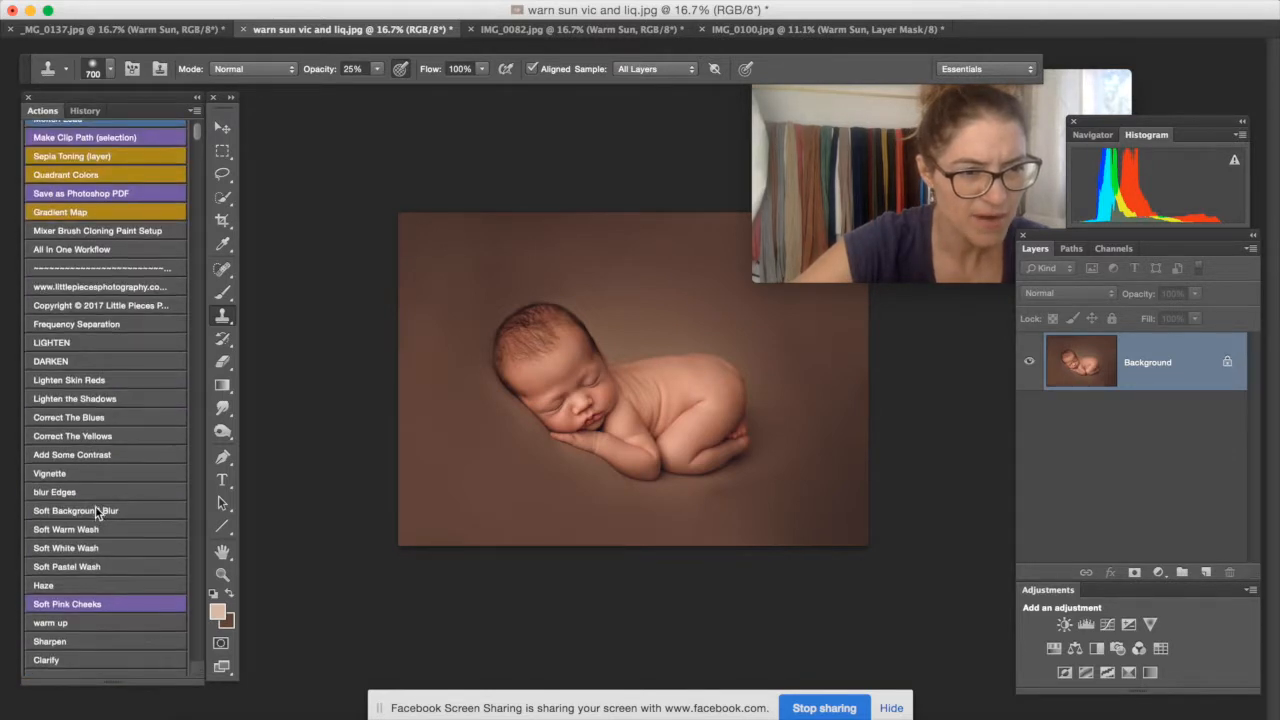
scroll(97, 514, up, 3)
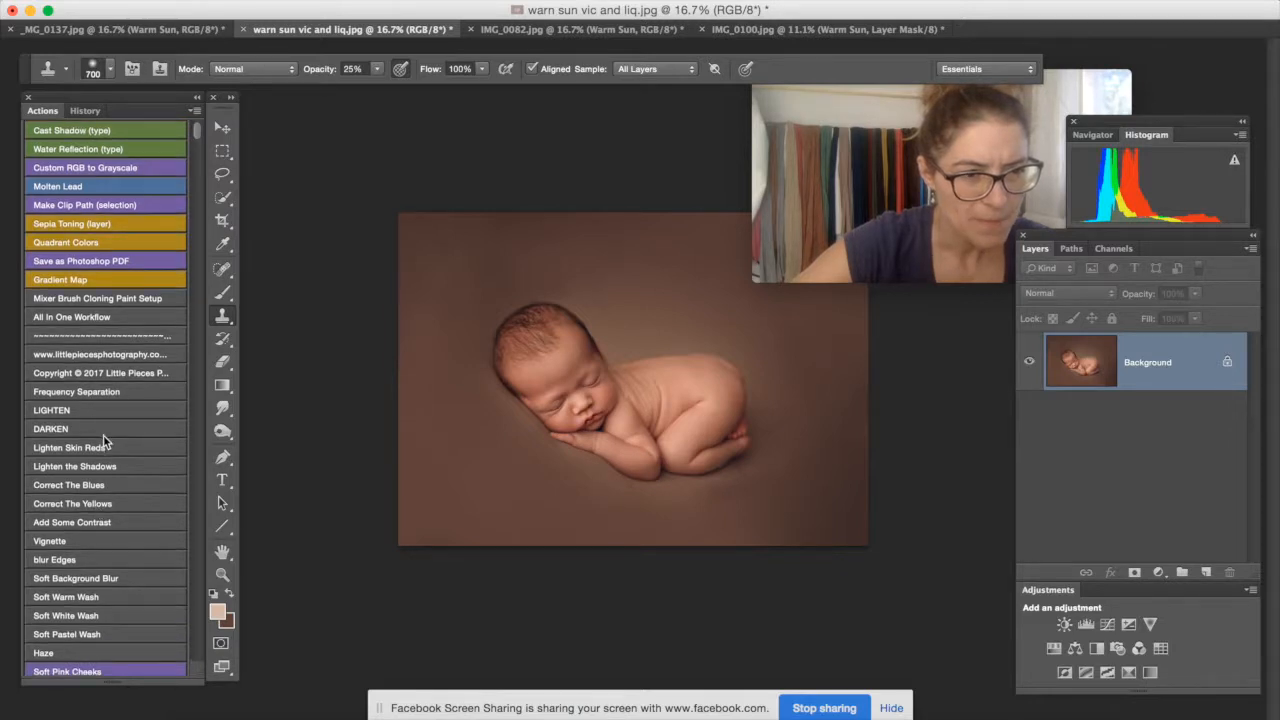
scroll(110, 470, down, 2)
scroll(116, 556, down, 1)
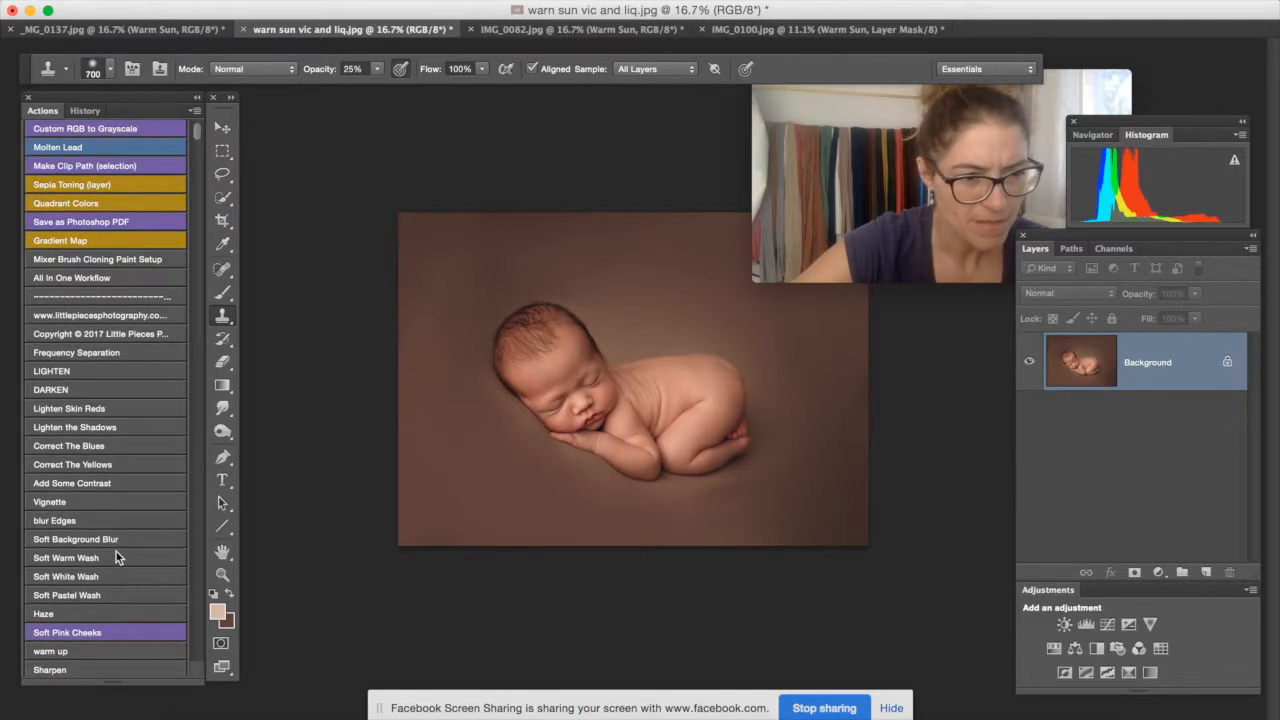
scroll(109, 631, down, 6)
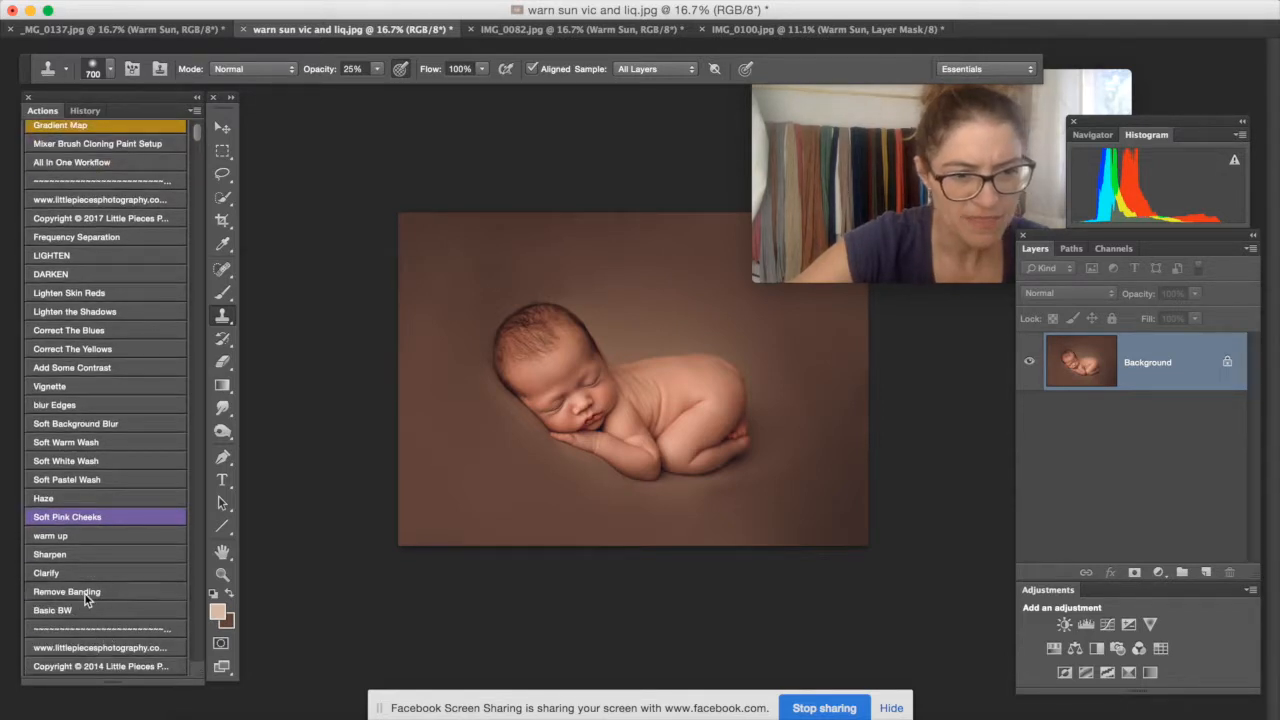
click(85, 594)
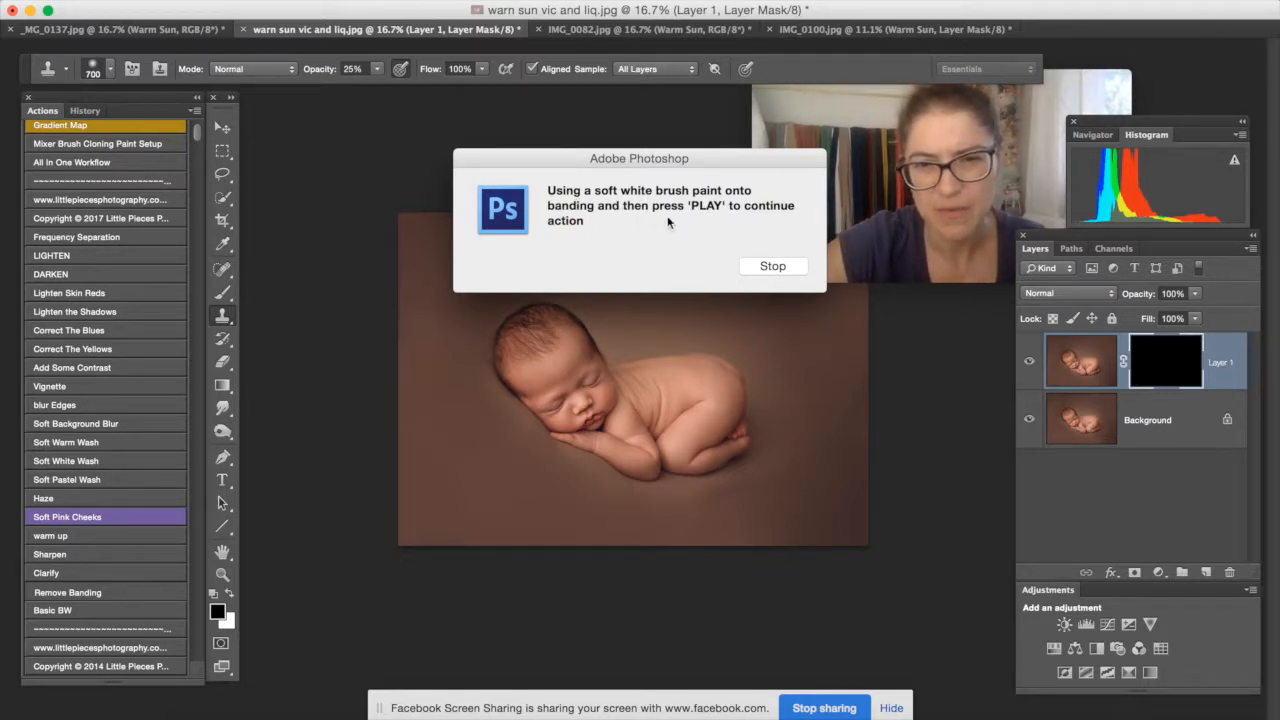
click(773, 265)
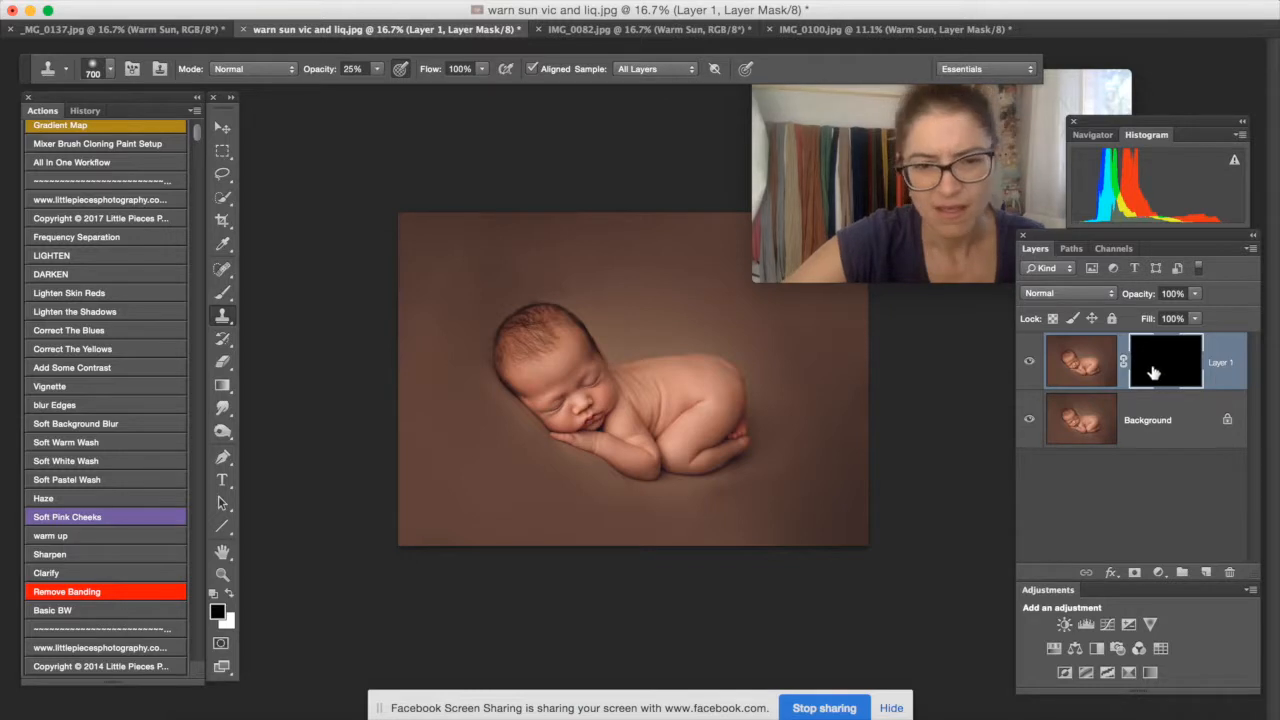
Set up the Brush tool with white paint, 57% opacity and a size of 1200.
click(223, 292)
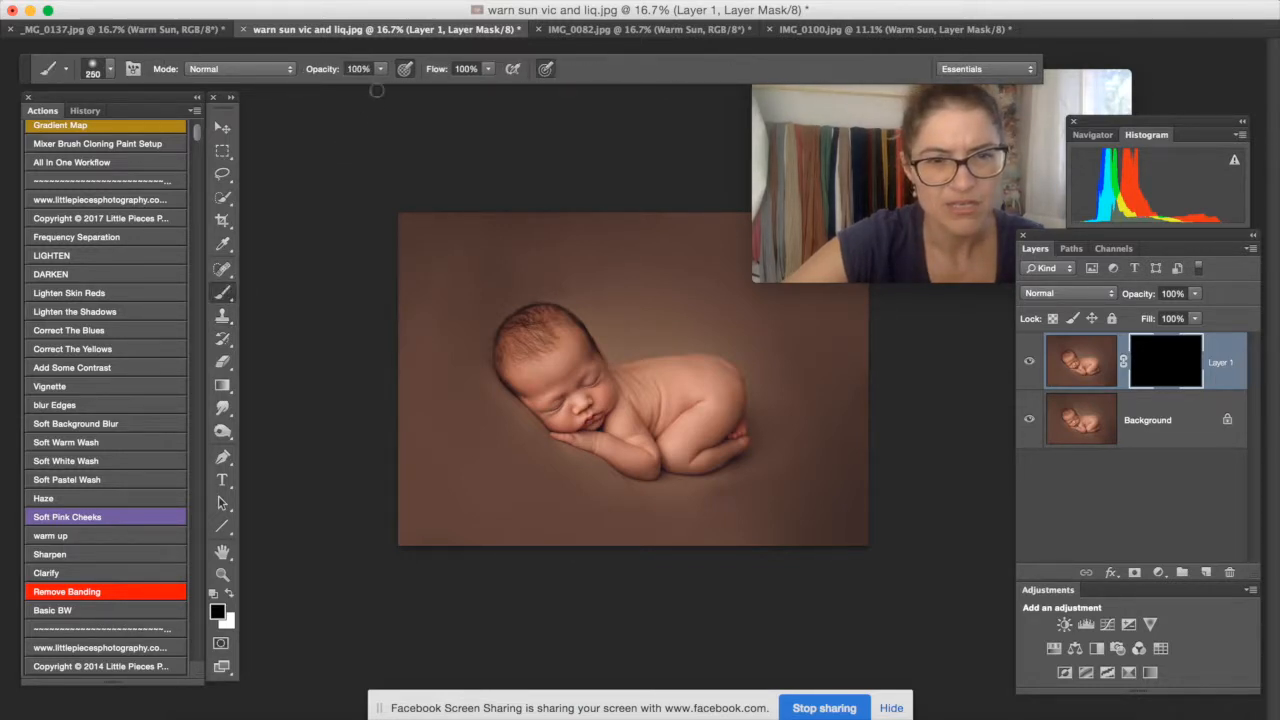
drag(382, 72, 345, 90)
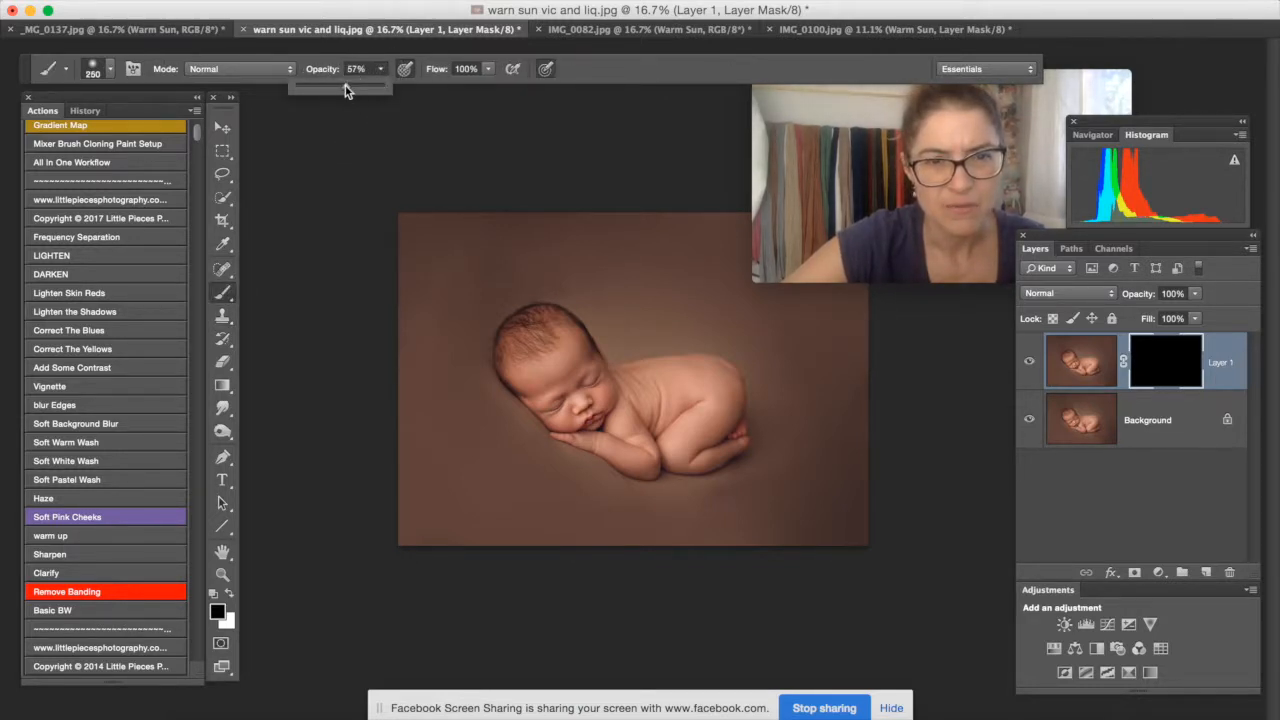
click(230, 594)
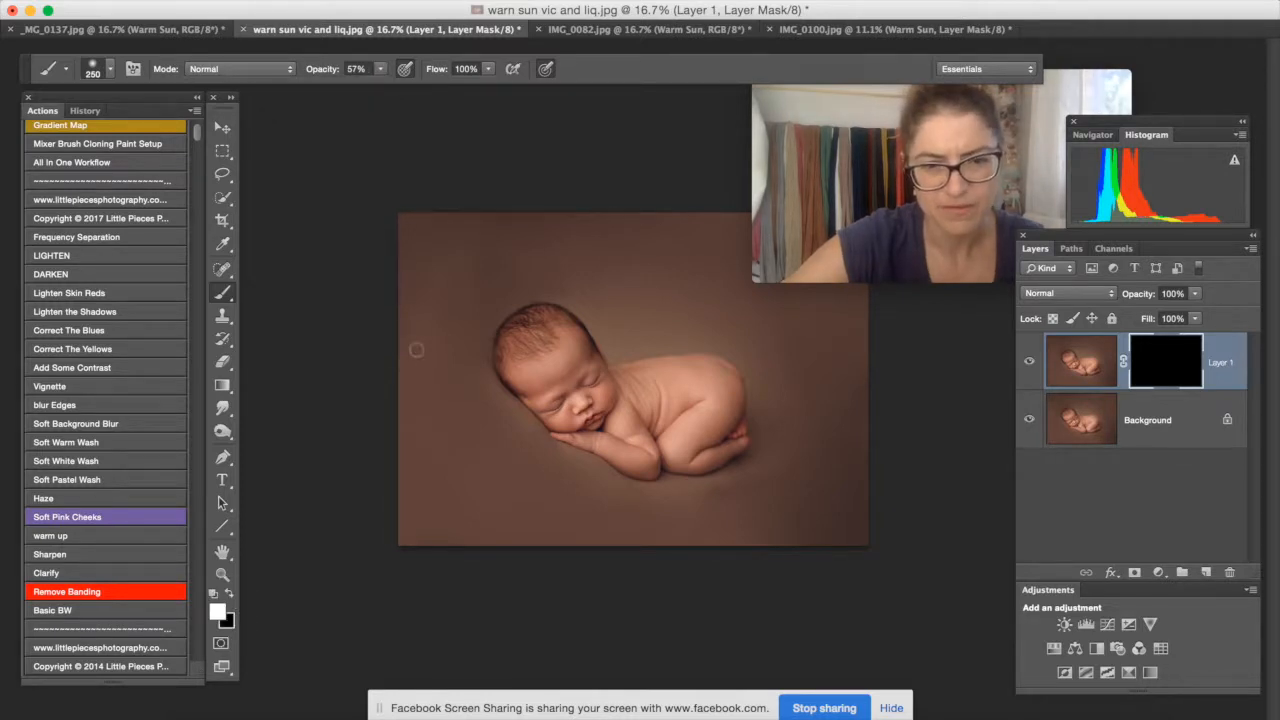
key(bracketright)
key(bracketright)
key(bracketright)
key(bracketright)
key(bracketright)
key(bracketright)
key(bracketright)
key(bracketright)
key(bracketright)
key(bracketright)
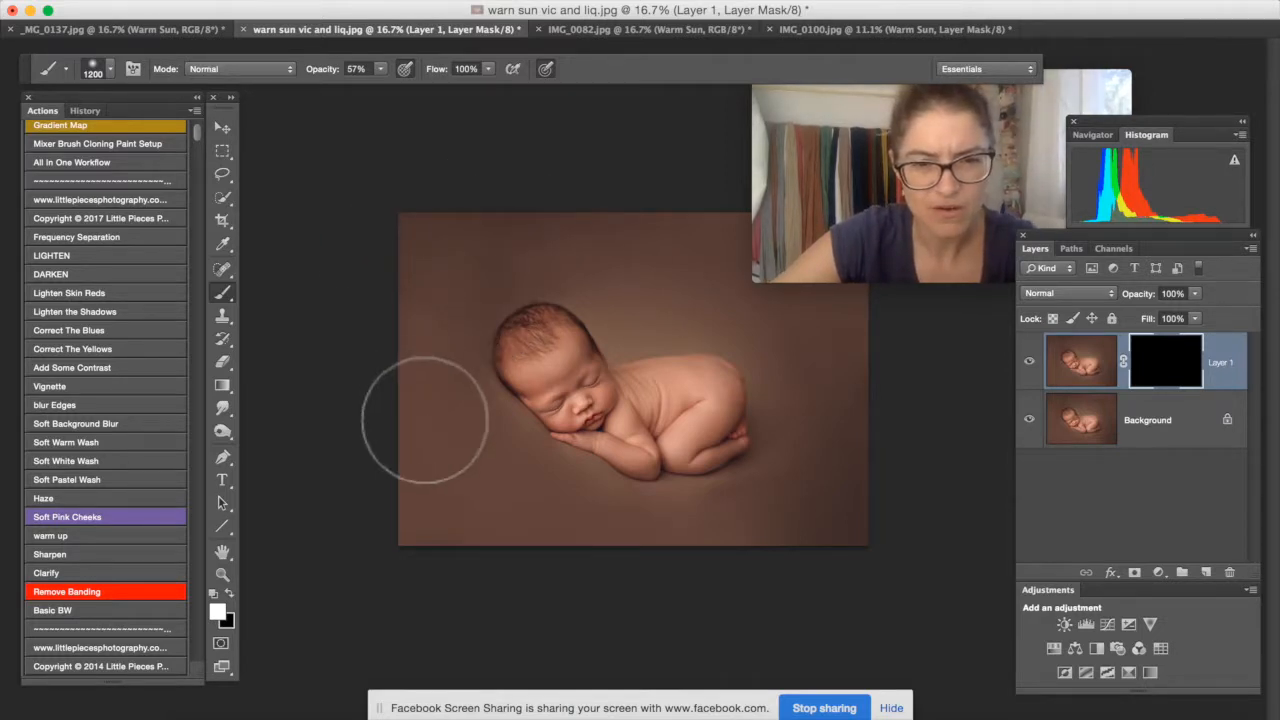
Paint white on Layer 1's mask over the backdrop all around the baby, leaving the baby masked out.
mouse_move(450, 502)
mouse_down()
mouse_move(513, 504)
mouse_move(571, 514)
mouse_up()
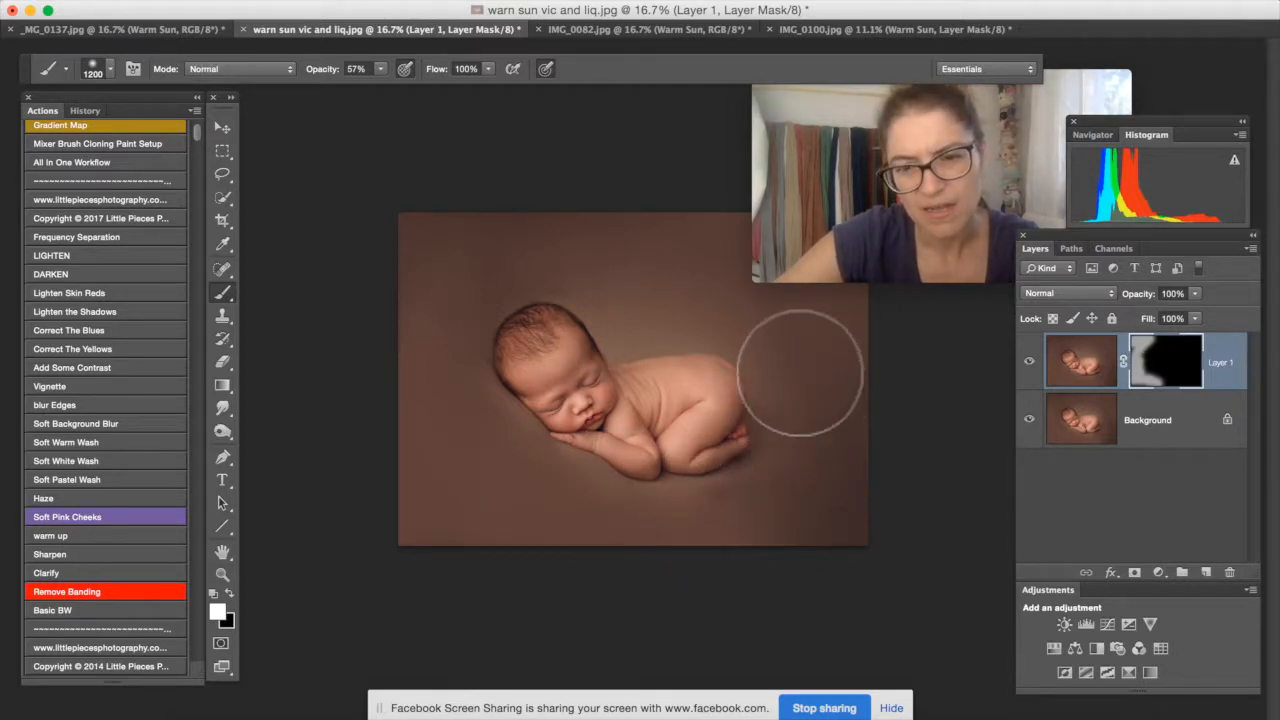
mouse_move(800, 373)
mouse_down()
mouse_move(843, 306)
mouse_move(786, 263)
mouse_move(790, 185)
mouse_up()
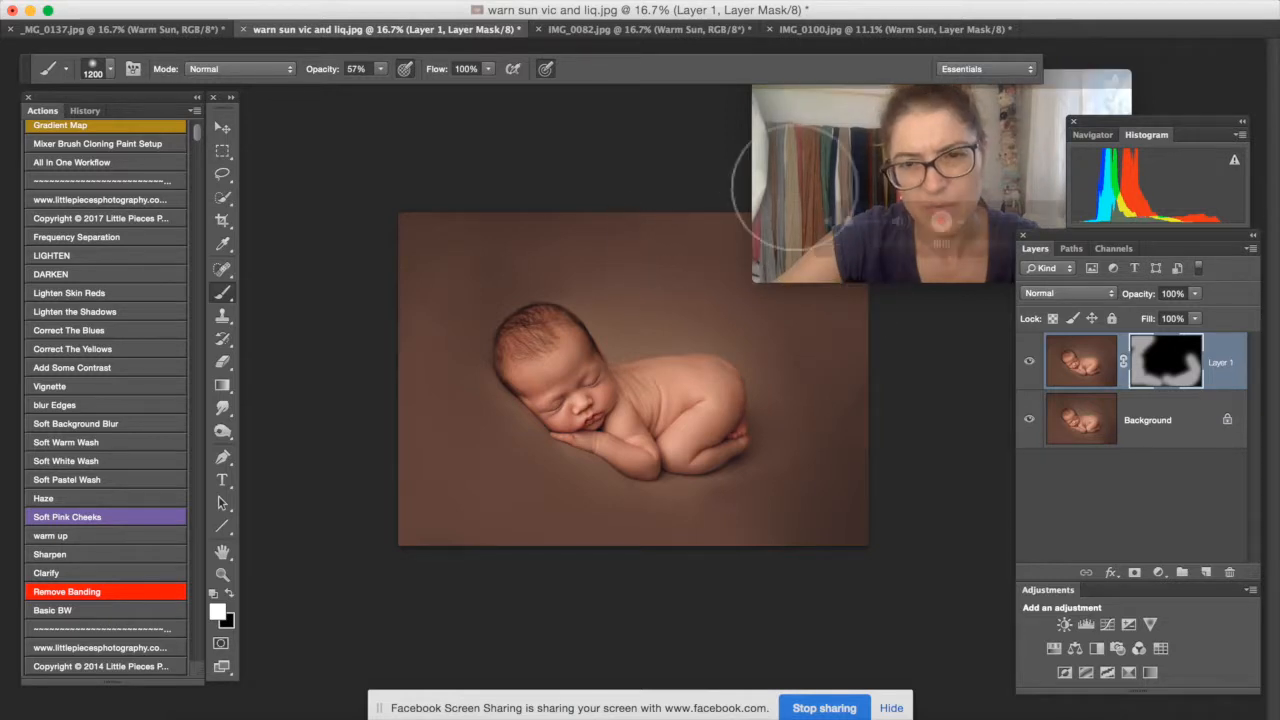
drag(1088, 94, 1218, 40)
click(885, 315)
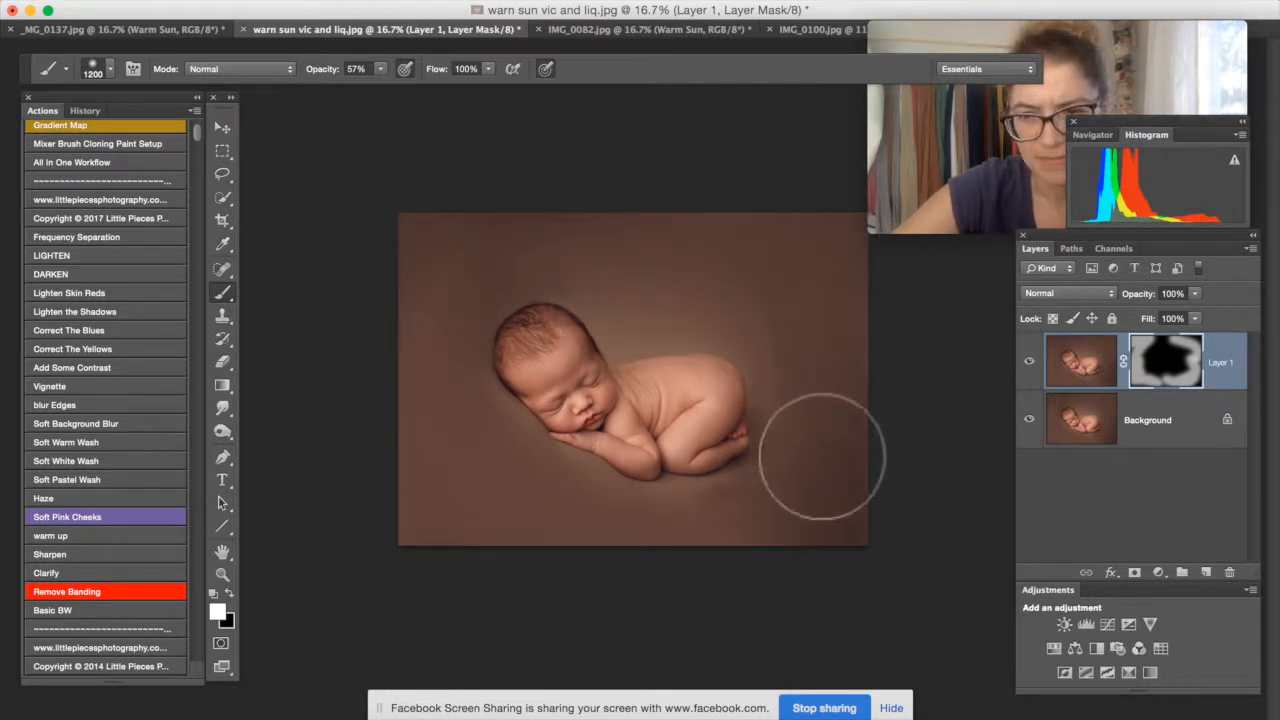
drag(822, 450, 851, 509)
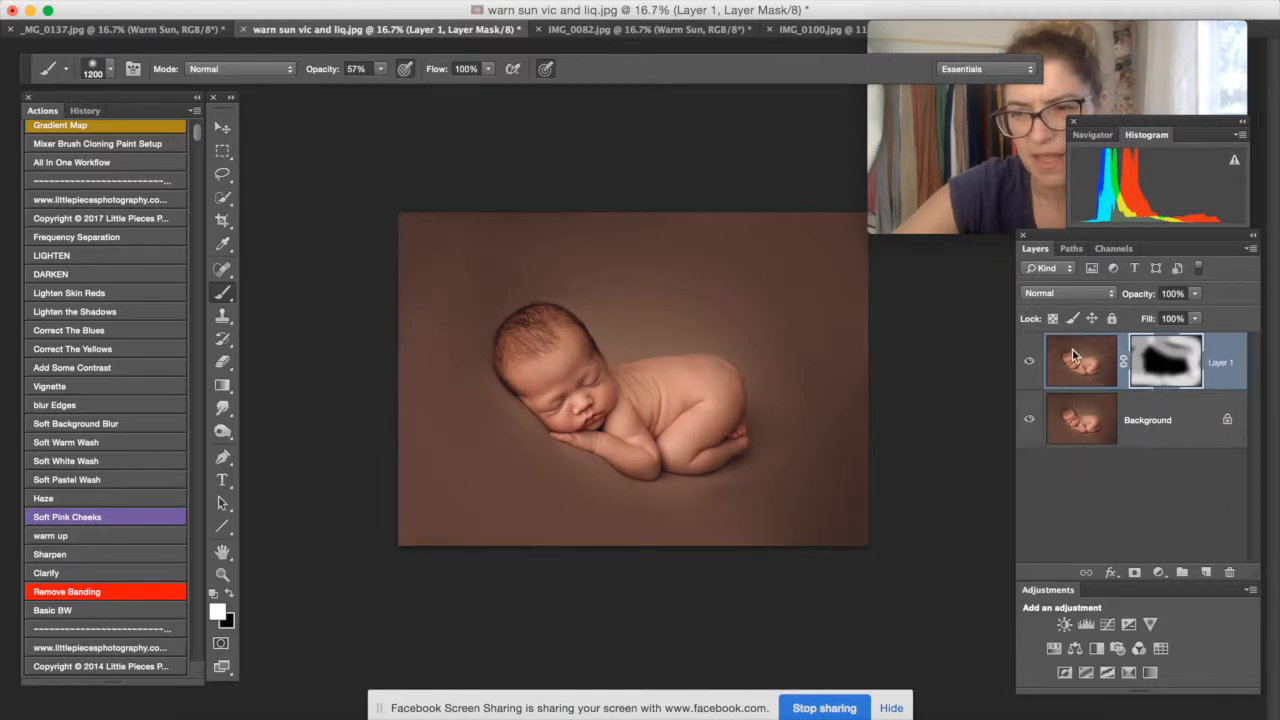
Toggle Layer 1's visibility to compare the backdrop before and after the banding removal.
click(1030, 363)
click(1033, 364)
click(1033, 364)
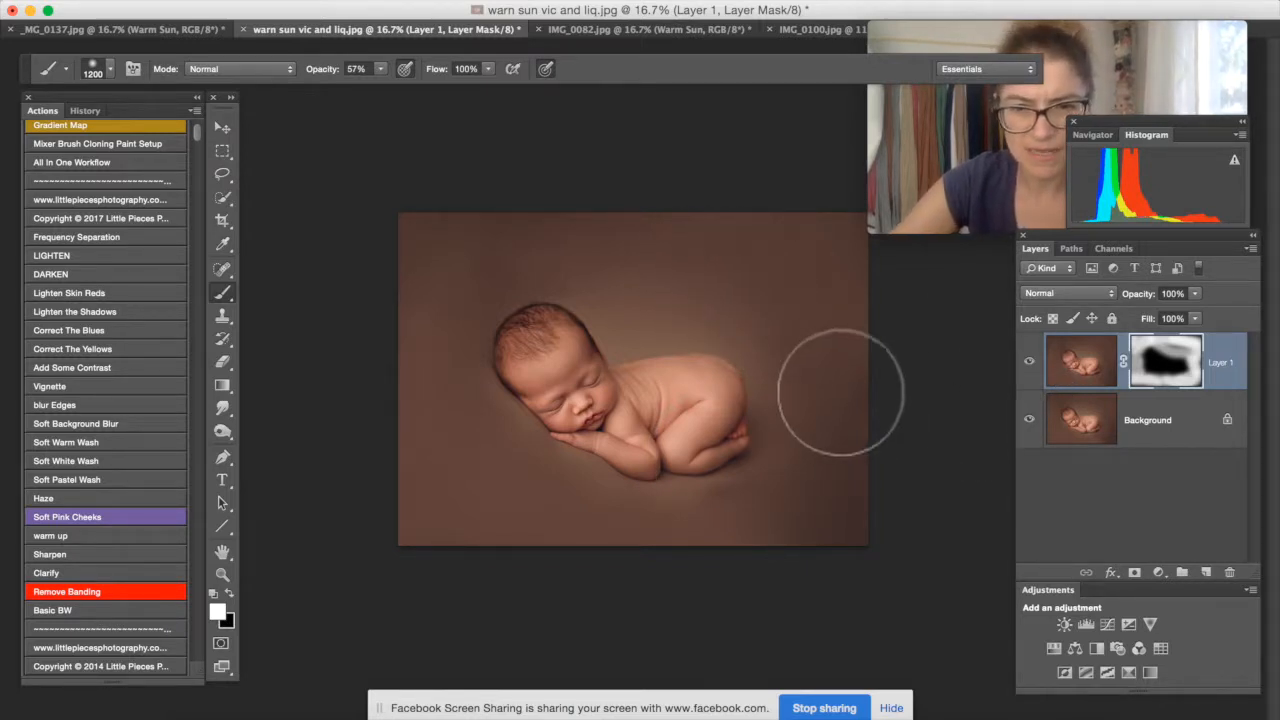
click(1032, 360)
click(1032, 360)
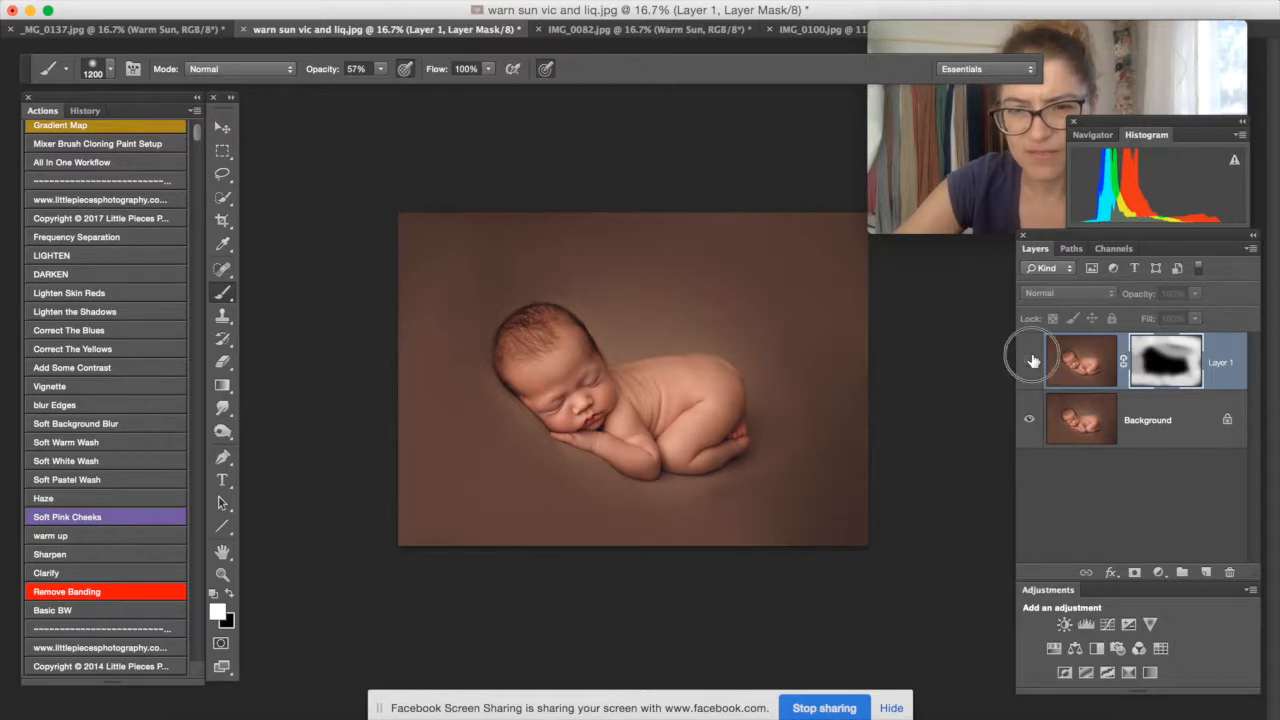
With Layer 1 hidden, select the Background layer and open it in Alien Skin Exposure X2.
click(1068, 367)
click(1030, 362)
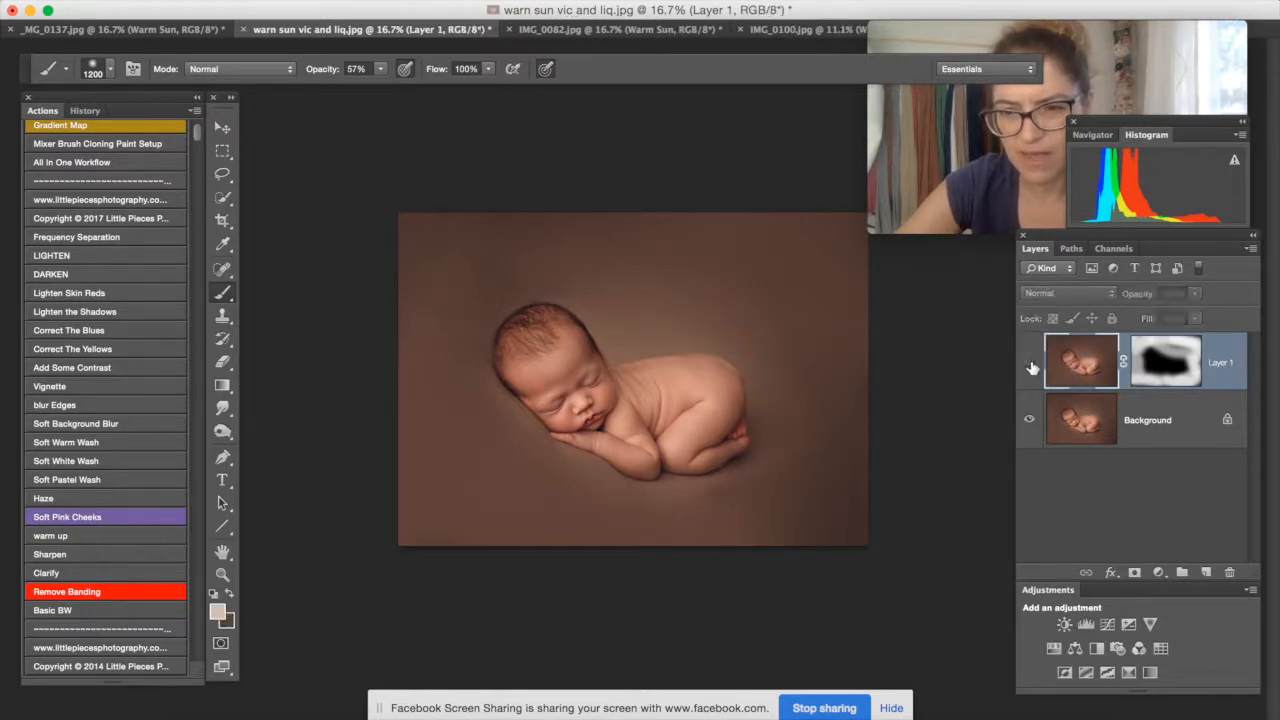
click(1080, 428)
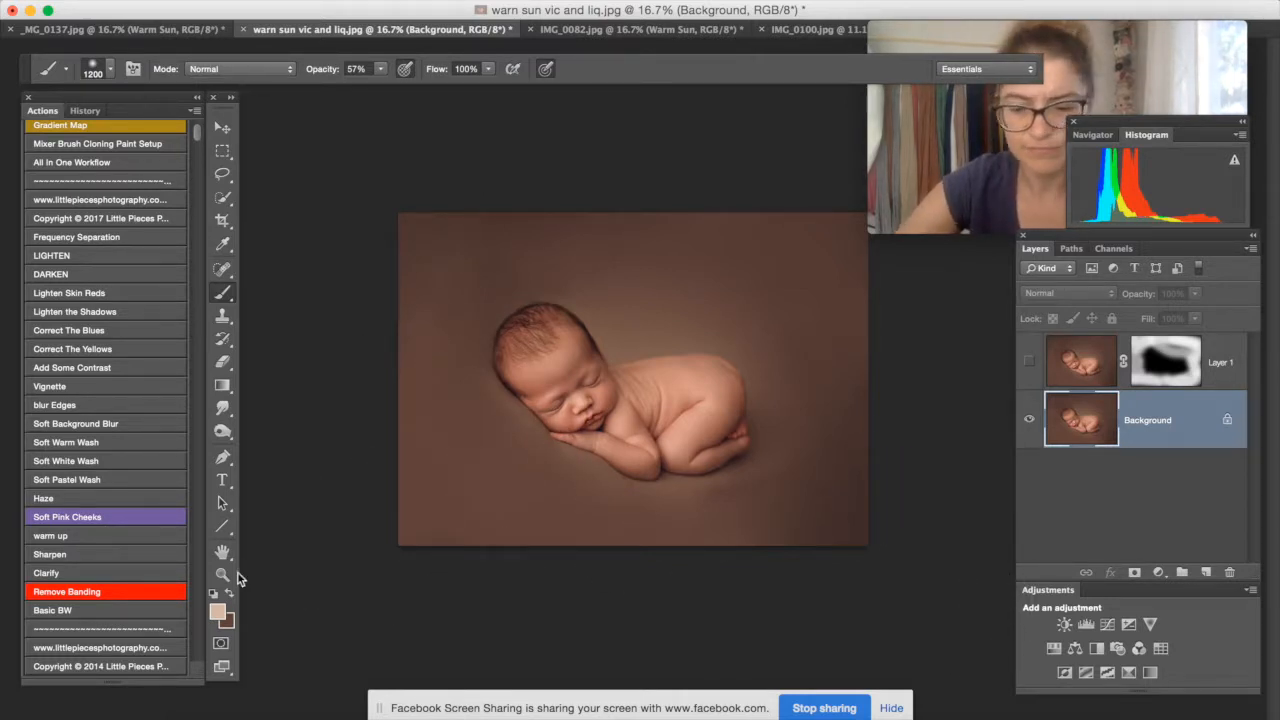
key(Tab)
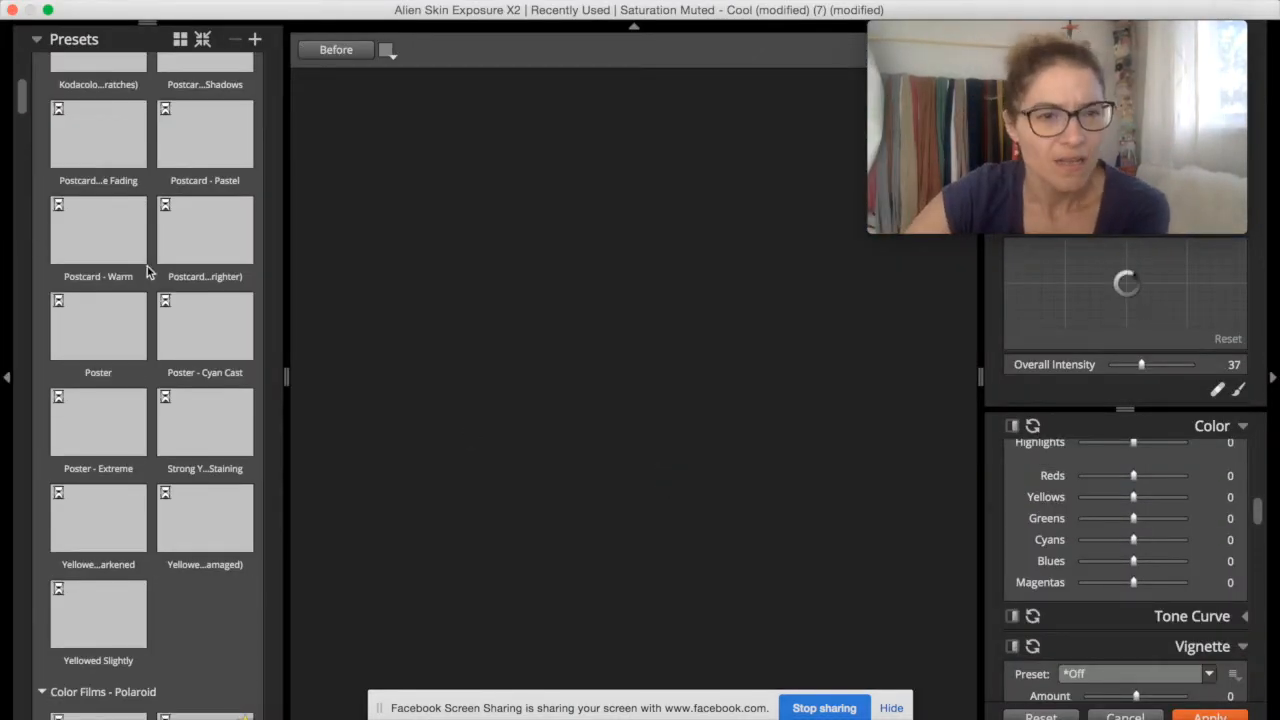
Try the Postcard - Warm (brighter) preset from Color Films - Aged and switch to Strong Yellow Staining.
click(196, 340)
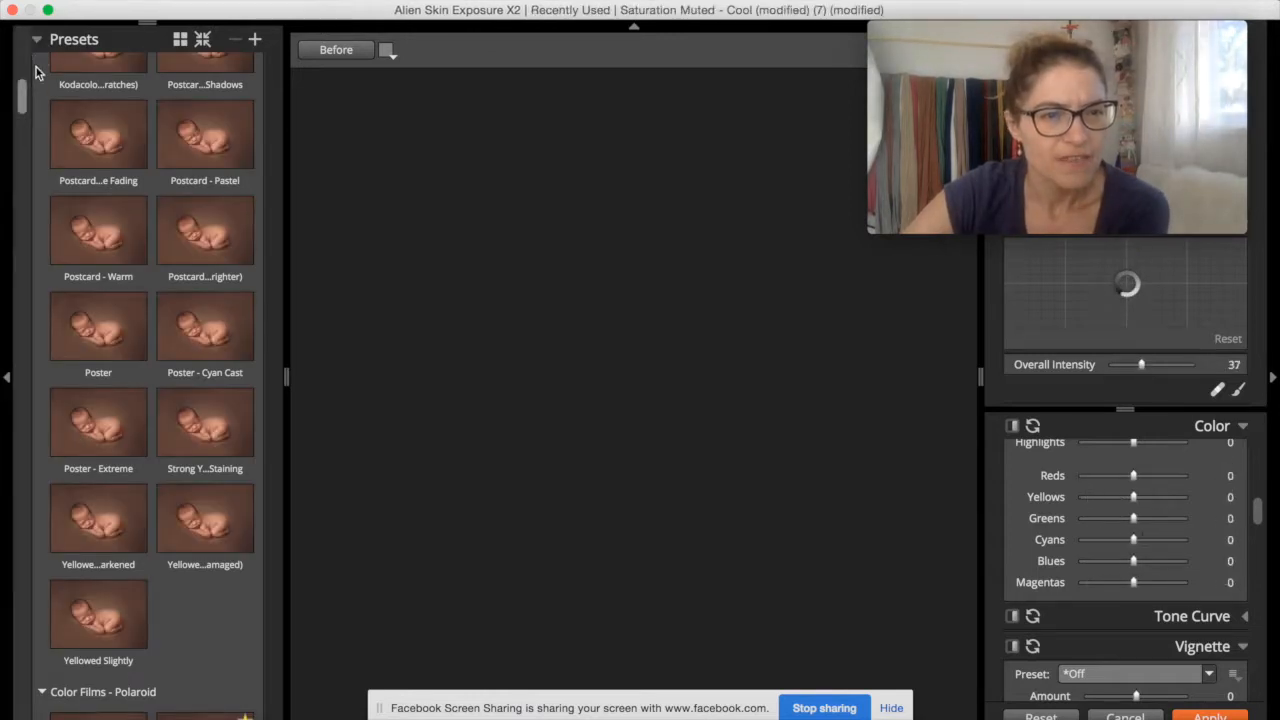
scroll(20, 95, up, 3)
click(182, 97)
click(212, 186)
click(135, 388)
click(182, 373)
click(182, 374)
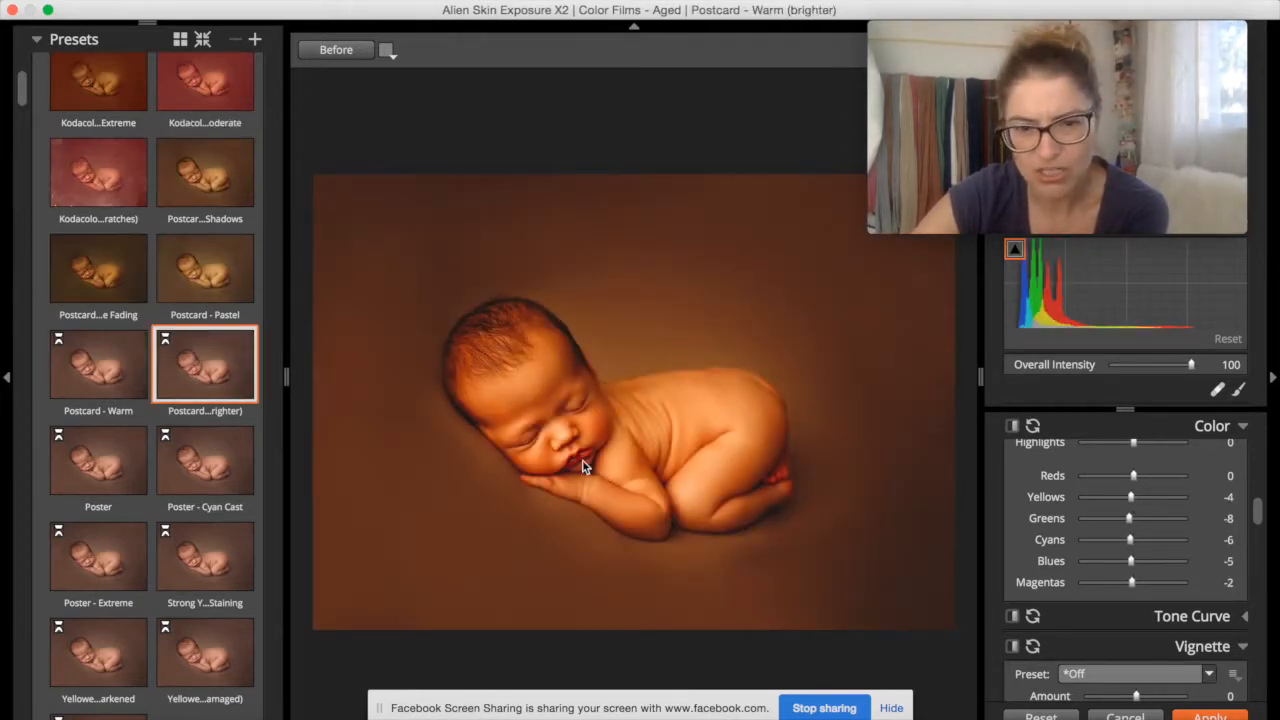
click(221, 560)
scroll(212, 555, down, 1)
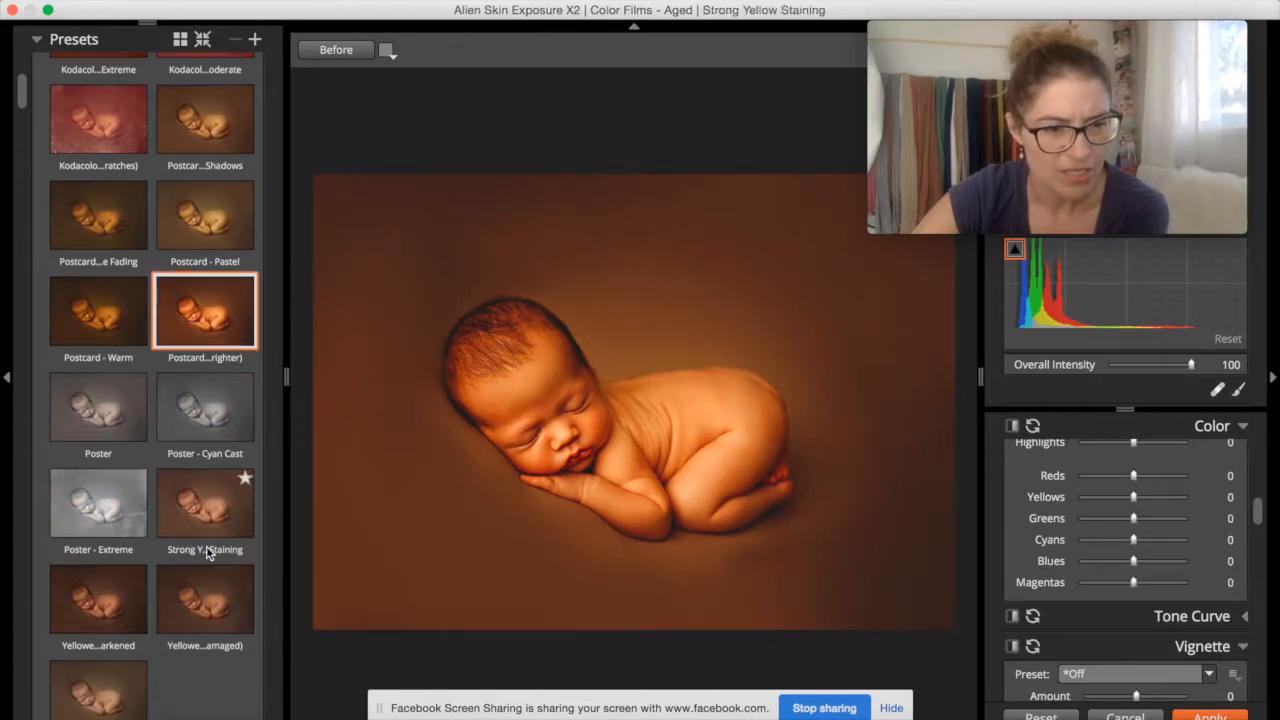
Browse the color film presets from the end of Aged through Polaroid, Print, Print - Low Contrast and Slide to Vintage.
scroll(207, 553, down, 8)
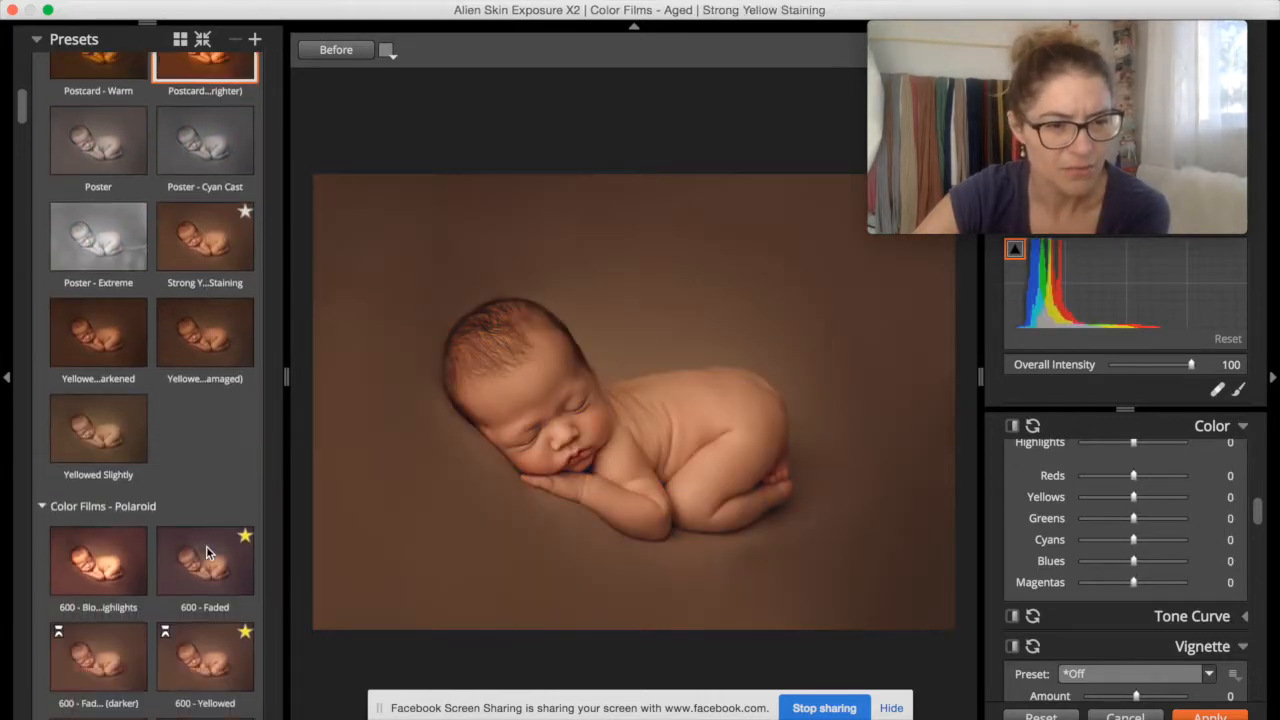
scroll(207, 553, down, 8)
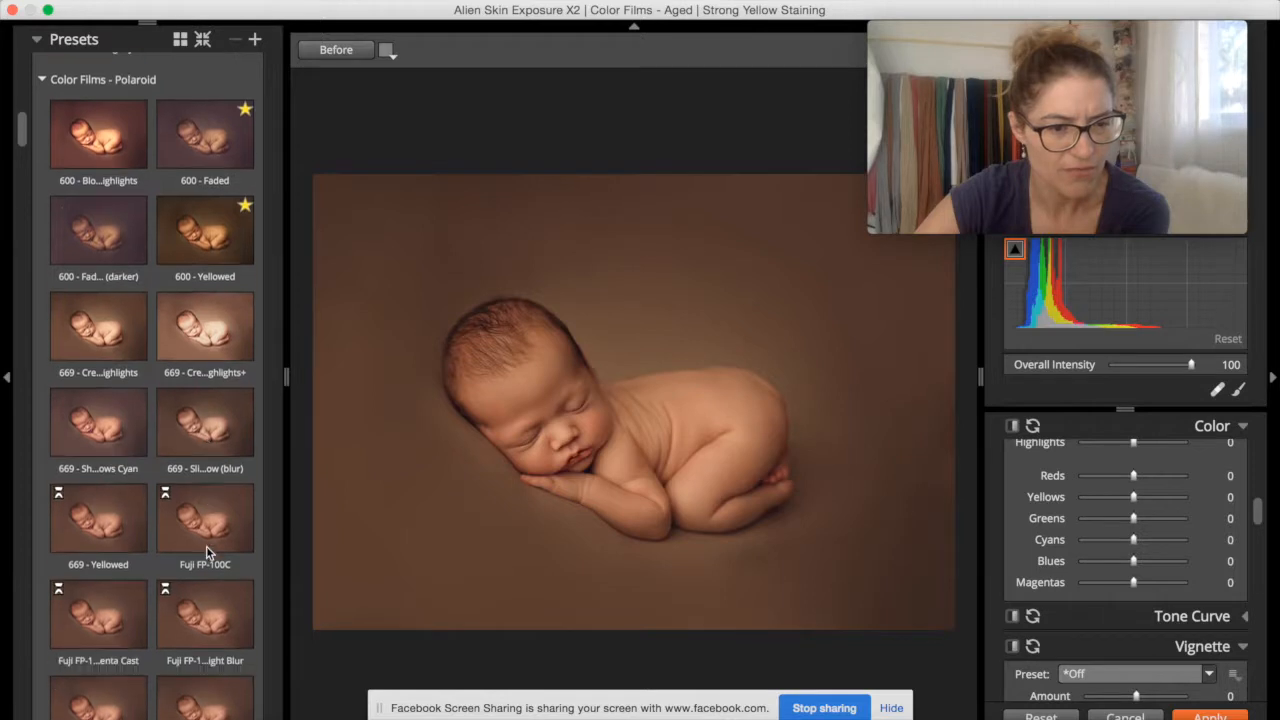
scroll(207, 553, down, 10)
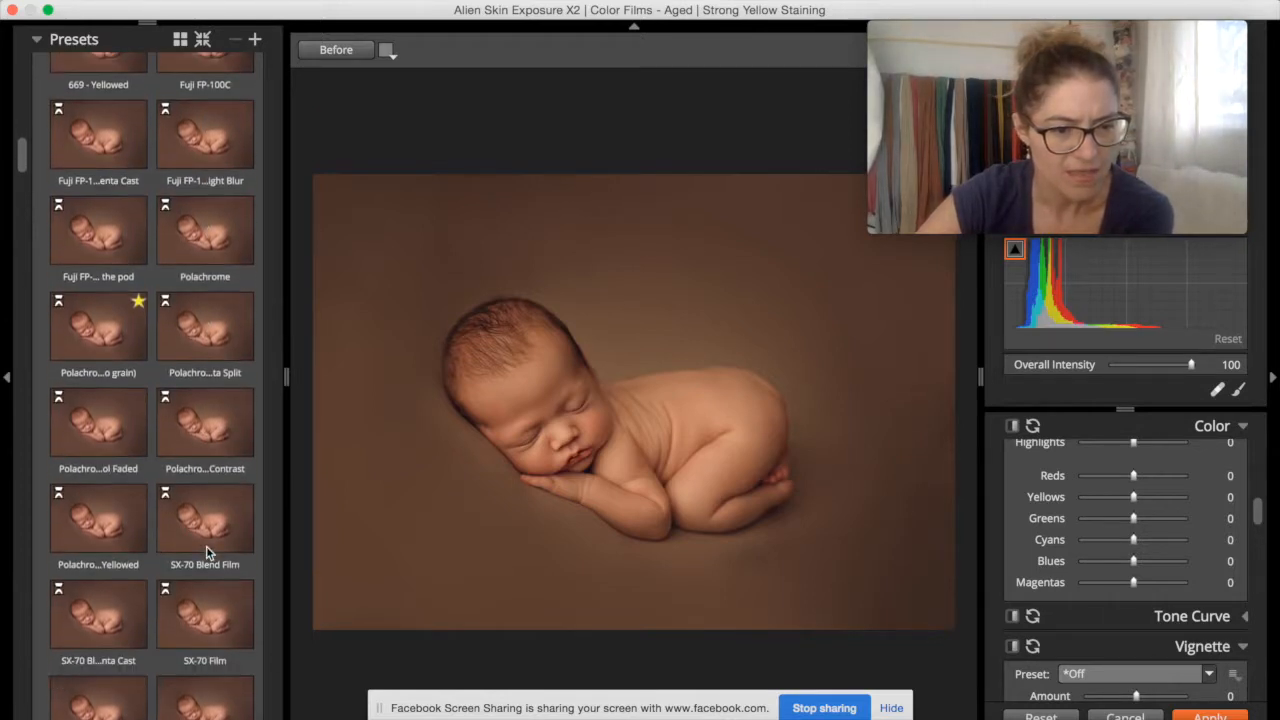
scroll(207, 553, down, 5)
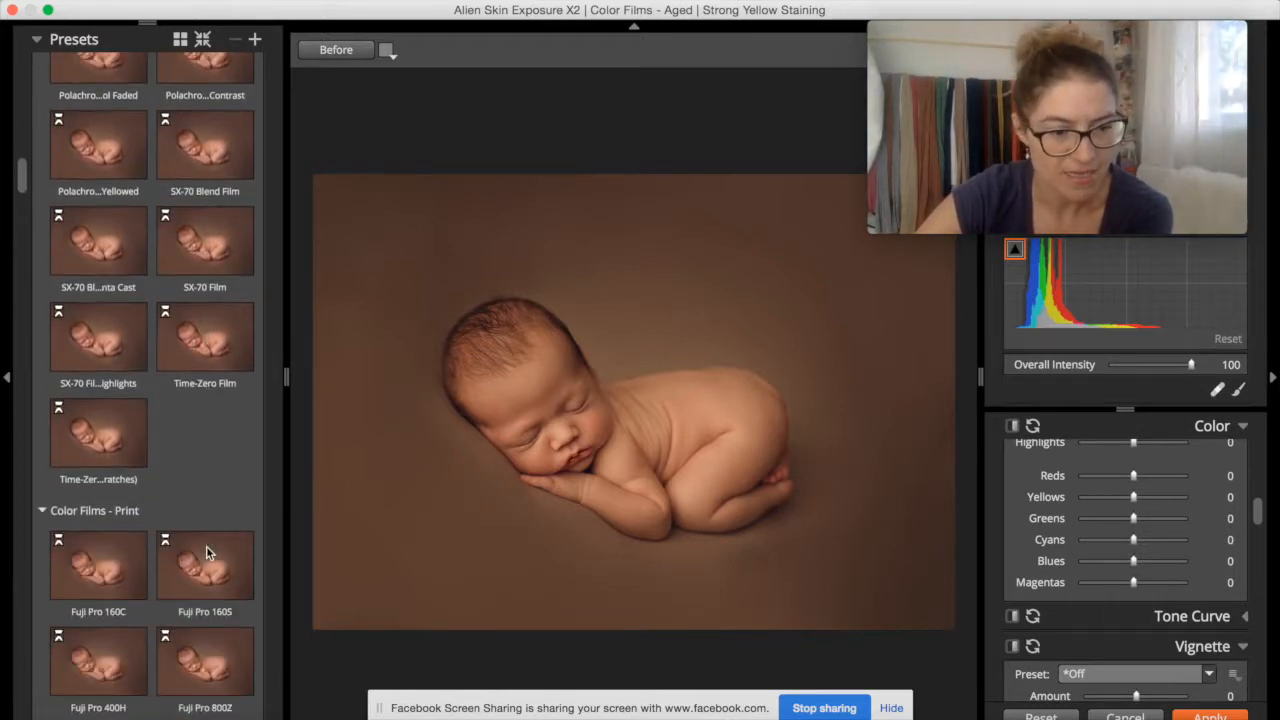
scroll(207, 553, down, 6)
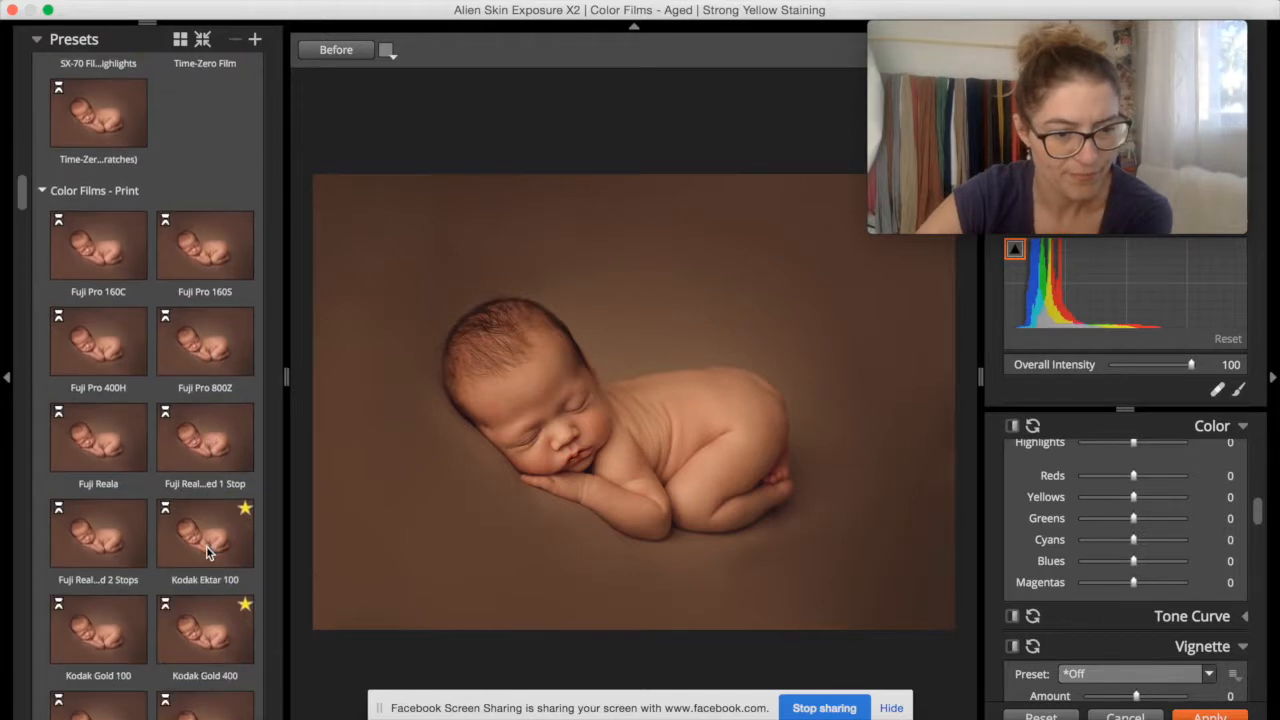
scroll(207, 553, down, 6)
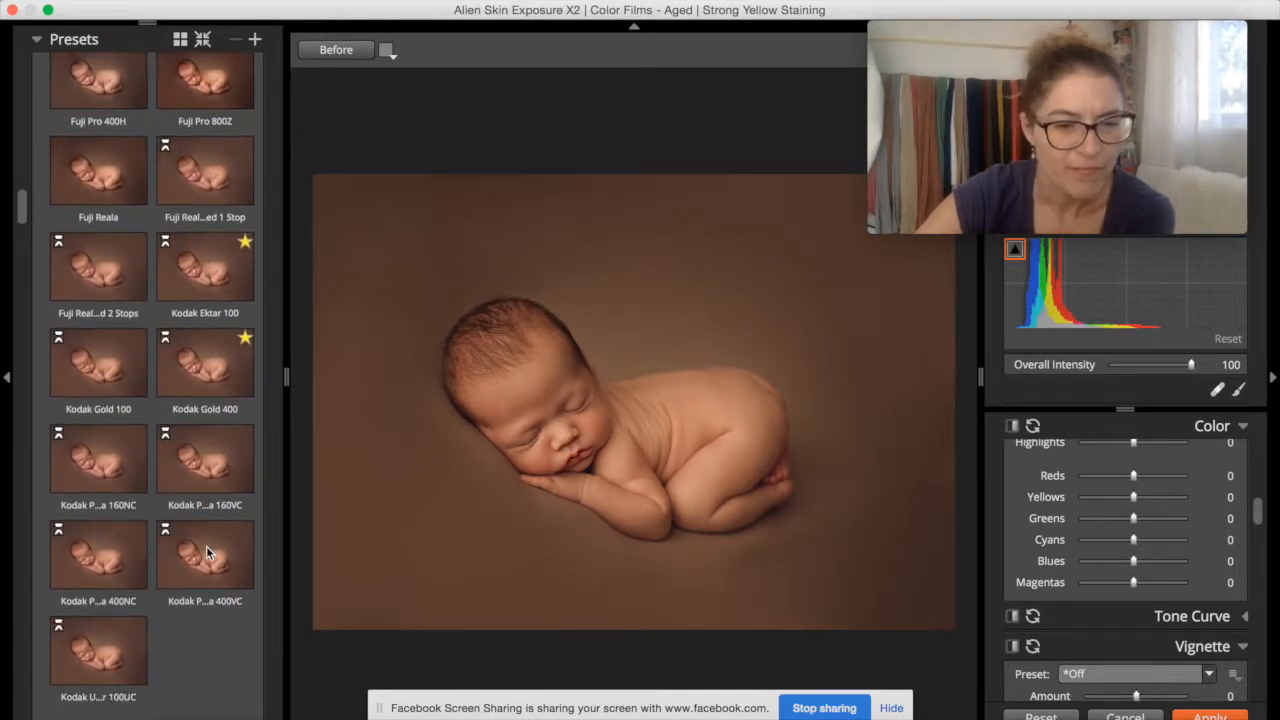
scroll(207, 553, down, 9)
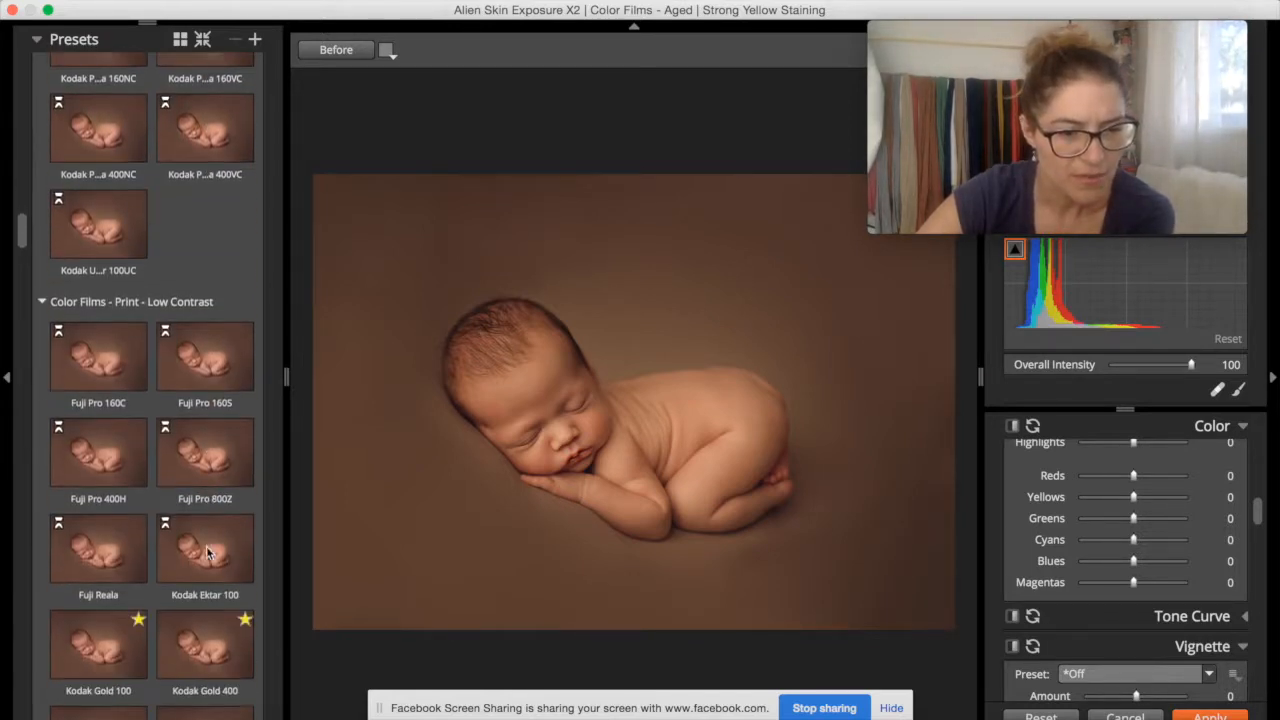
scroll(207, 553, down, 7)
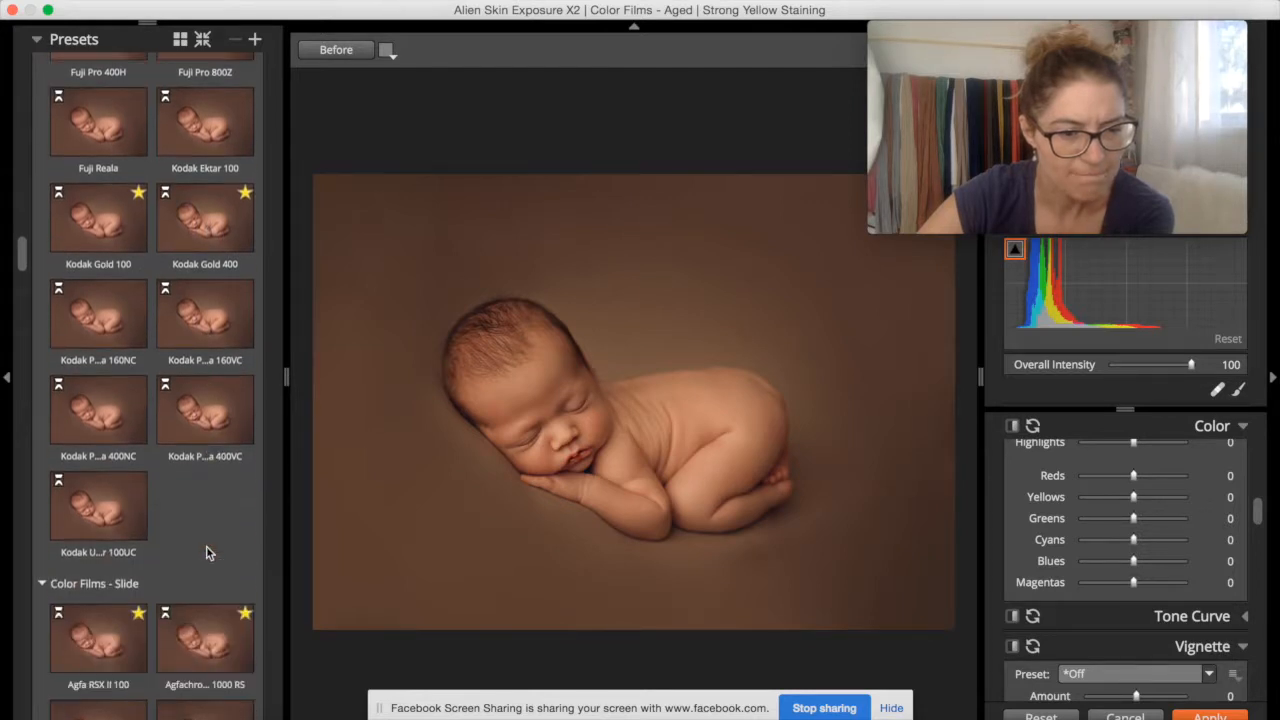
scroll(207, 553, down, 4)
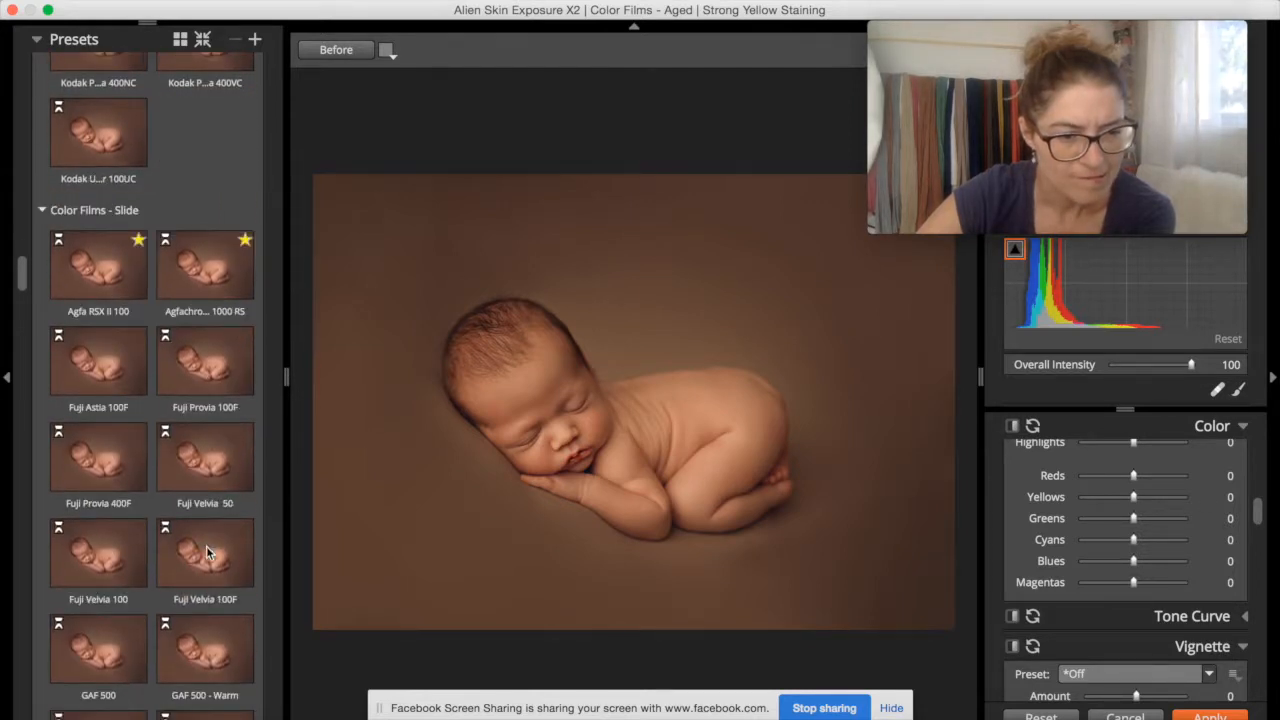
scroll(207, 553, down, 11)
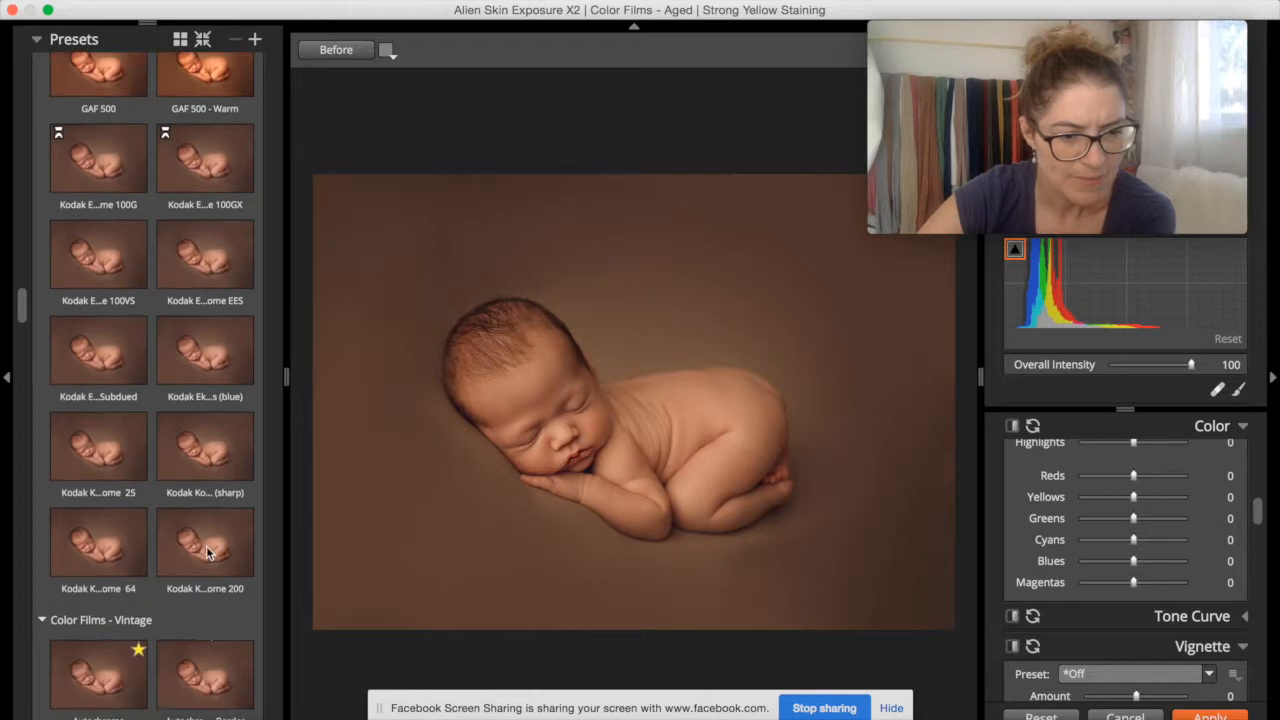
scroll(215, 540, down, 3)
Try the Vintage presets Autochrome - Dust & Scratches and Autochrome - Border, and switch to Autochrome - Vignette (hard).
click(104, 617)
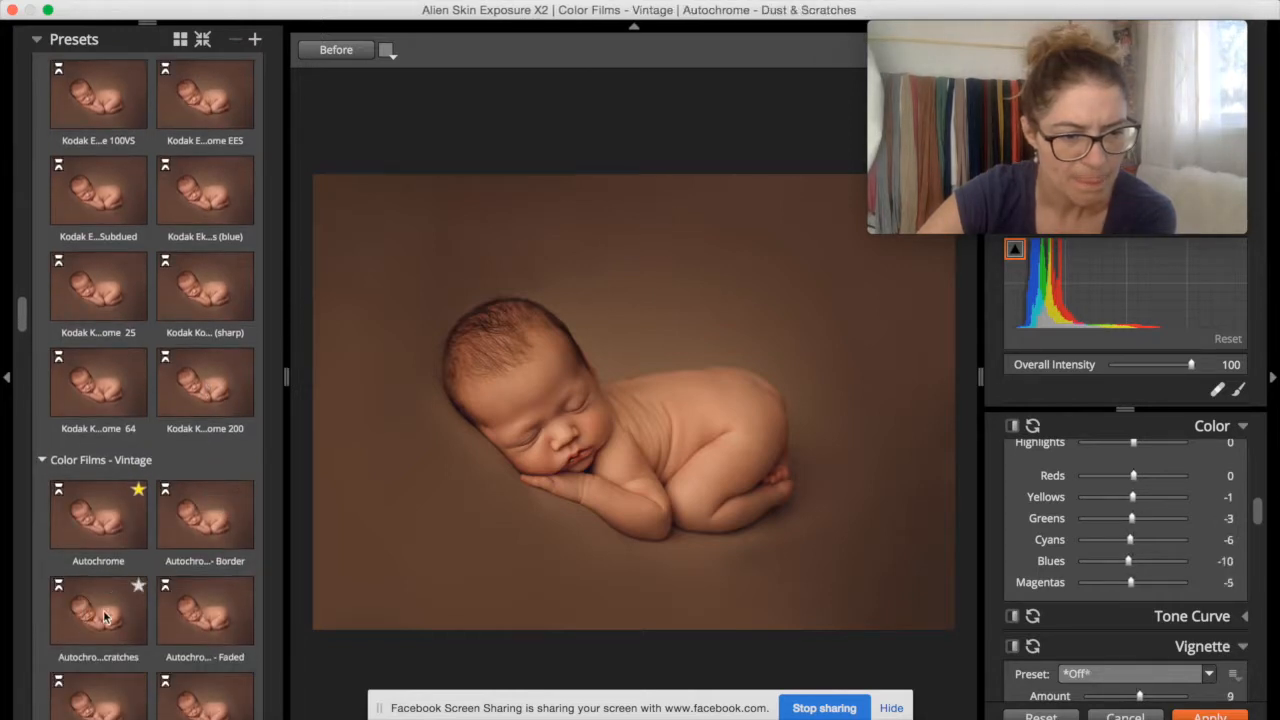
click(212, 521)
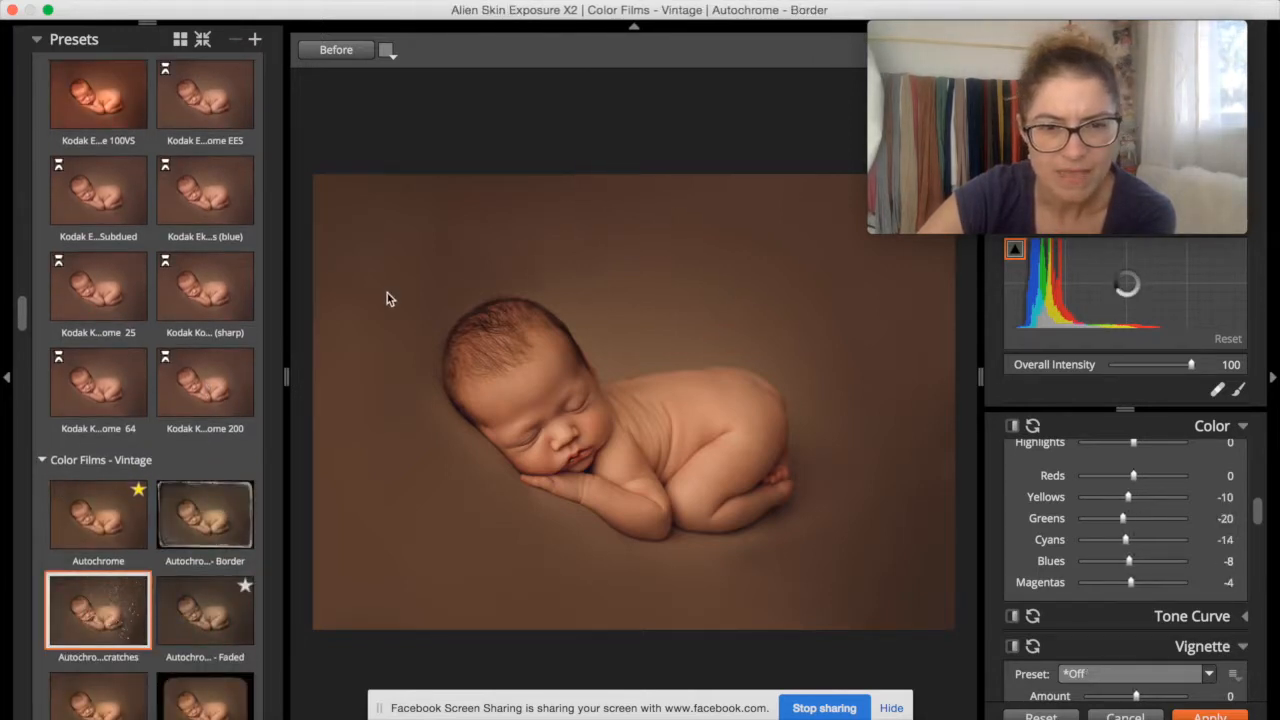
scroll(129, 514, down, 3)
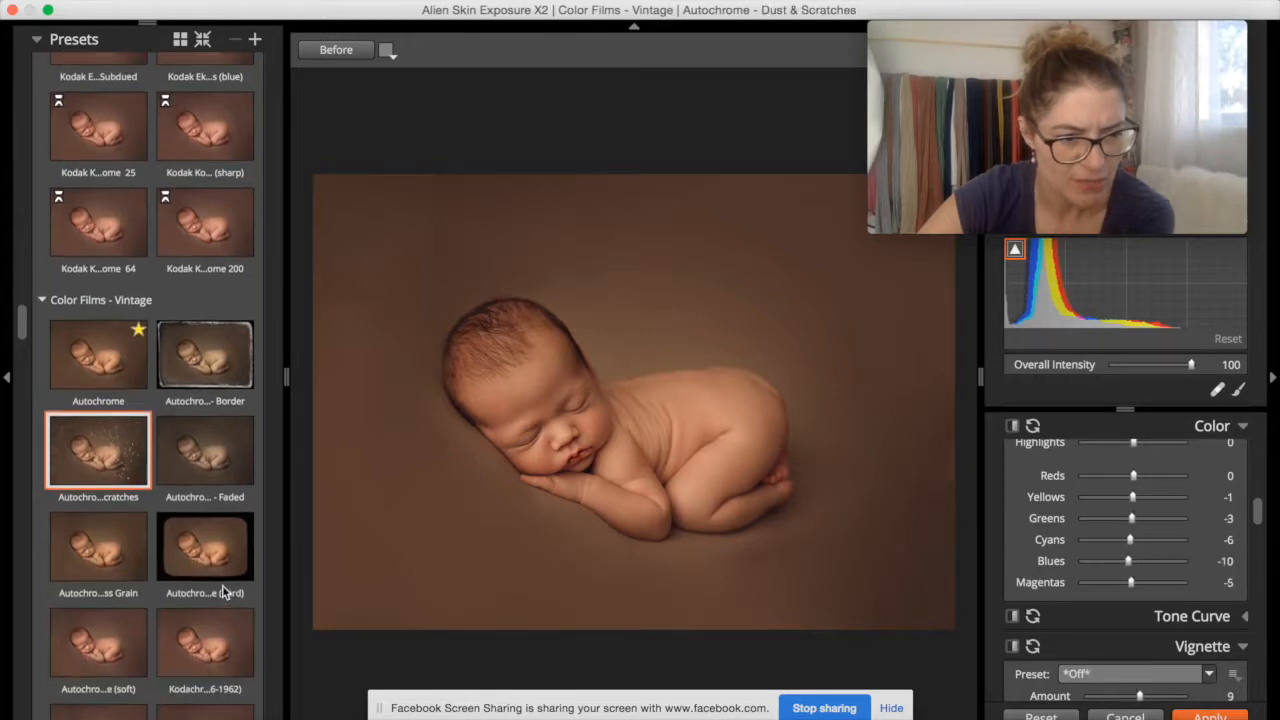
scroll(224, 560, down, 4)
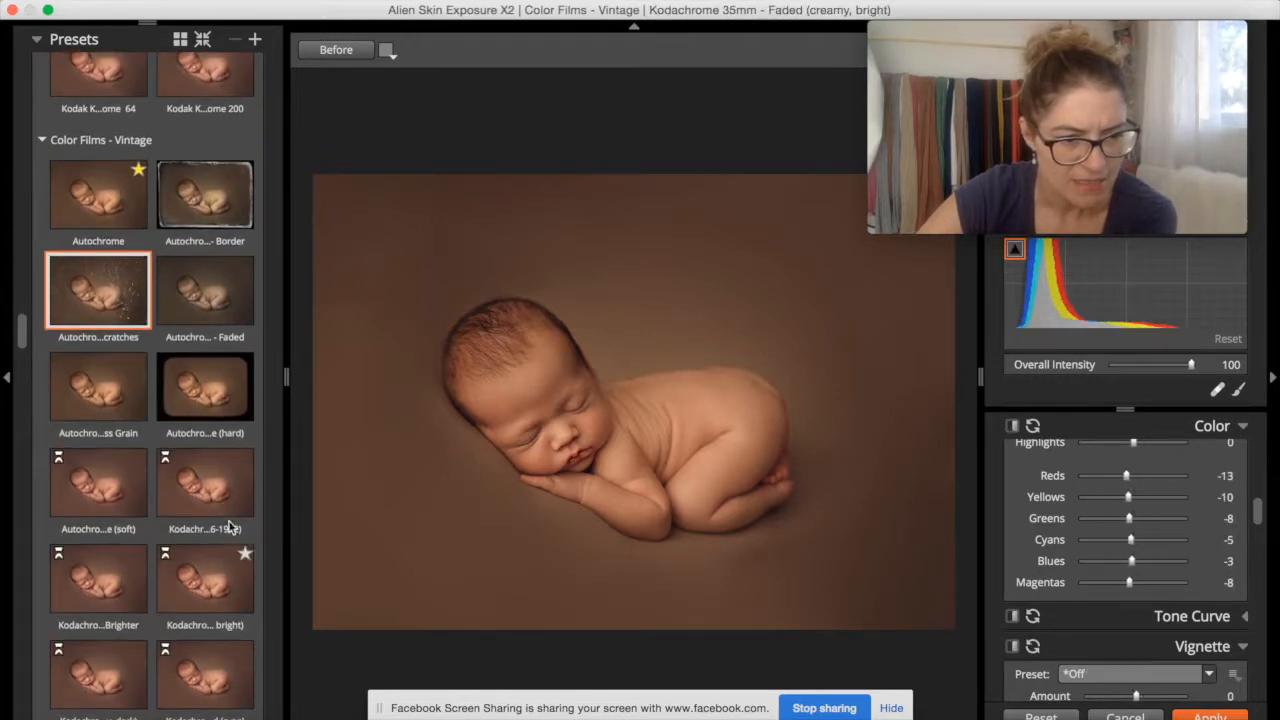
click(183, 333)
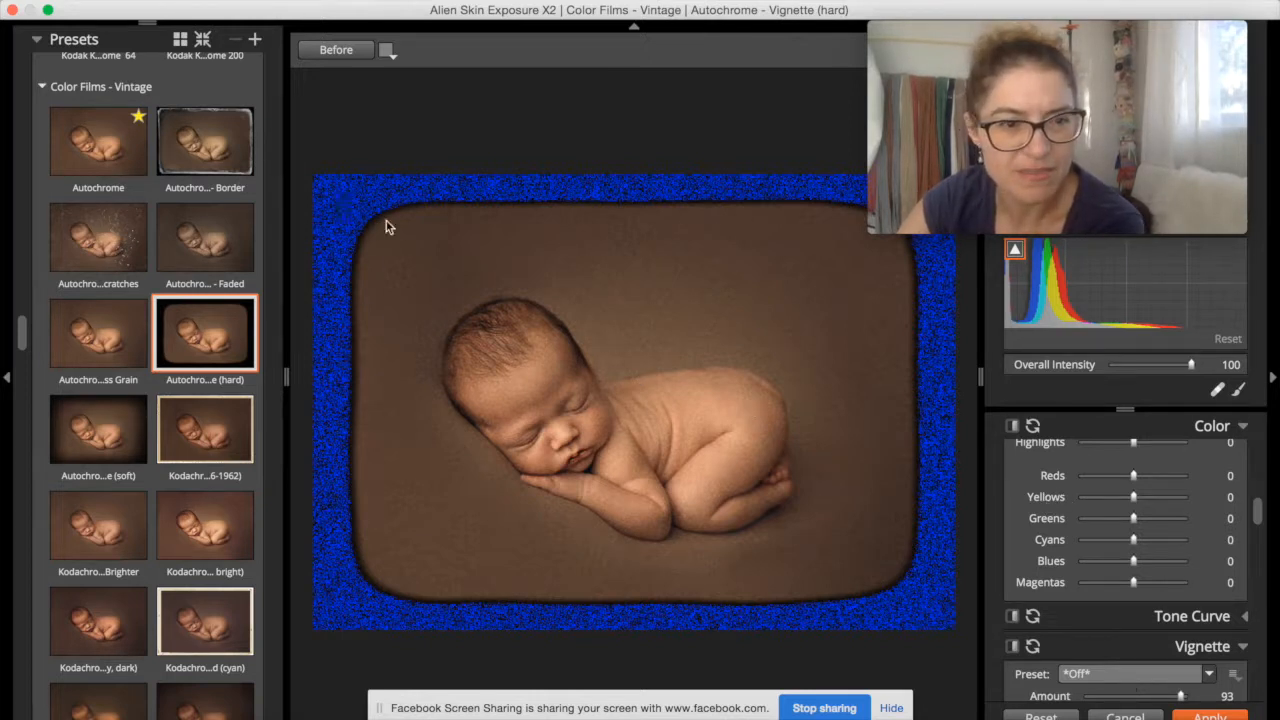
Try the Grunge 1 border overlay on the vignette preset and turn it back off.
scroll(1096, 534, down, 10)
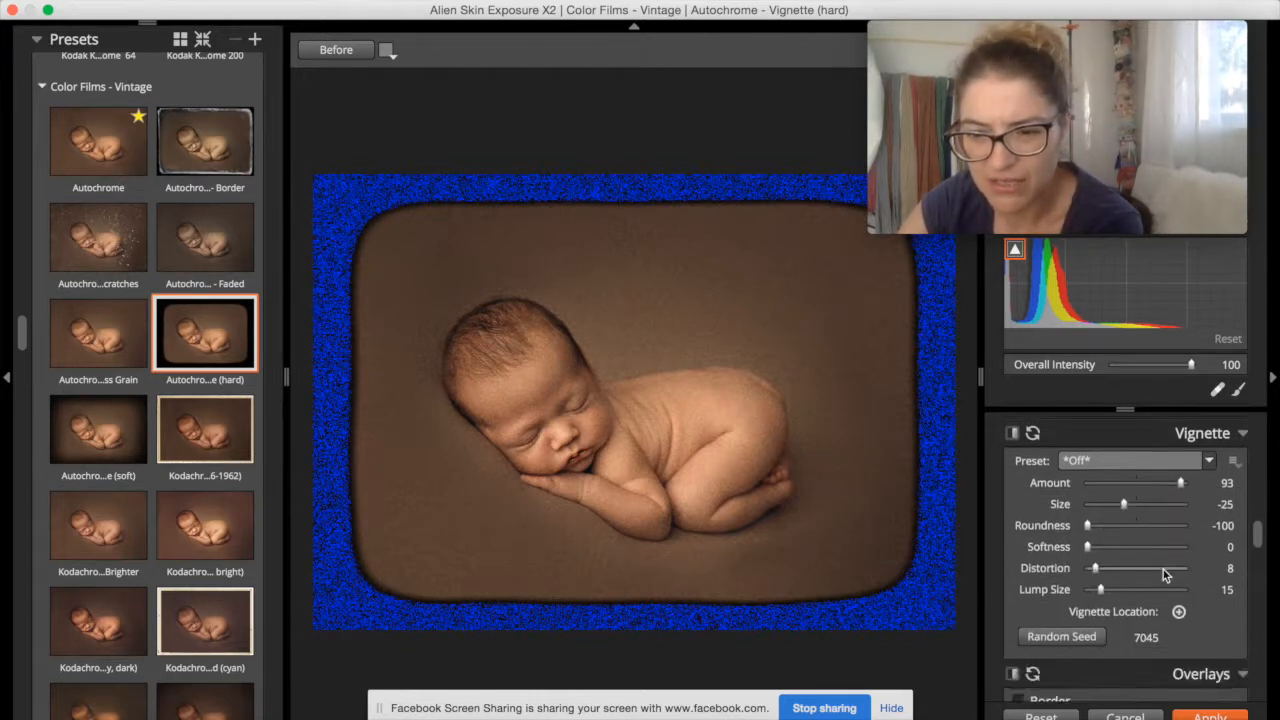
scroll(1096, 560, down, 2)
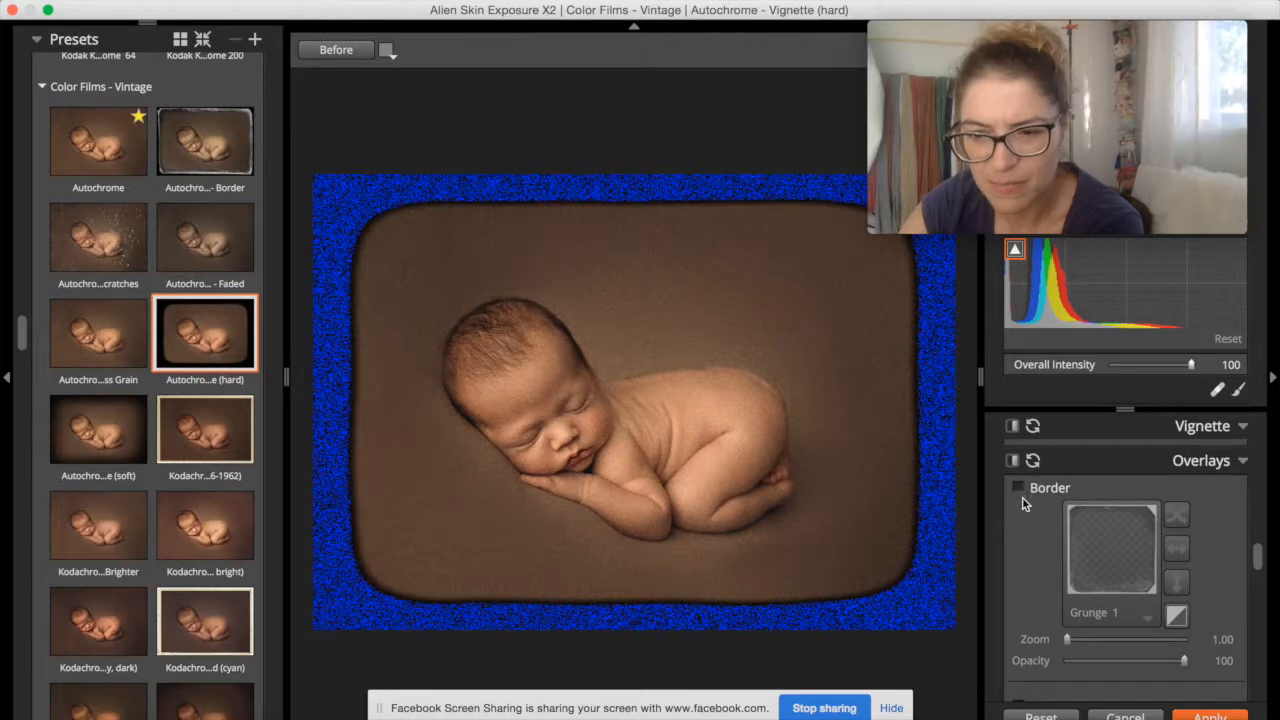
scroll(1022, 503, up, 2)
click(1019, 541)
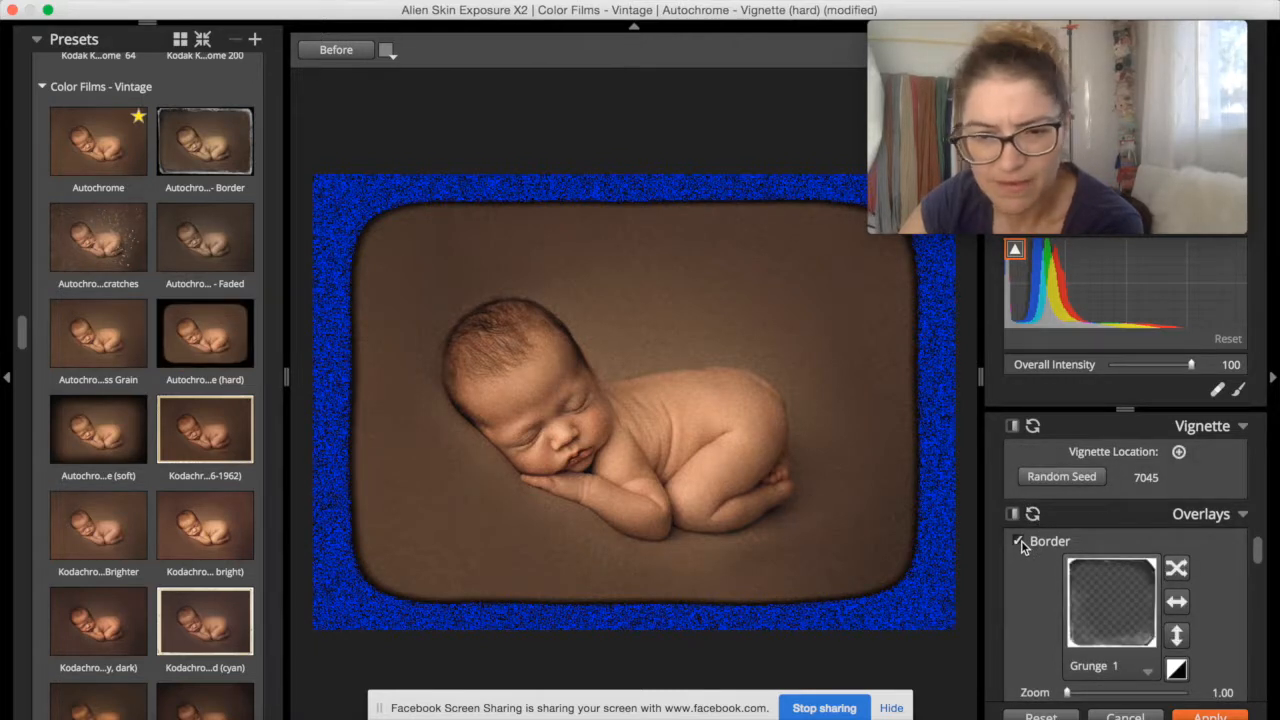
click(1021, 540)
Examine the preset's Light Effect, Texture and Focus settings, including sharpening and blur.
scroll(1103, 582, down, 8)
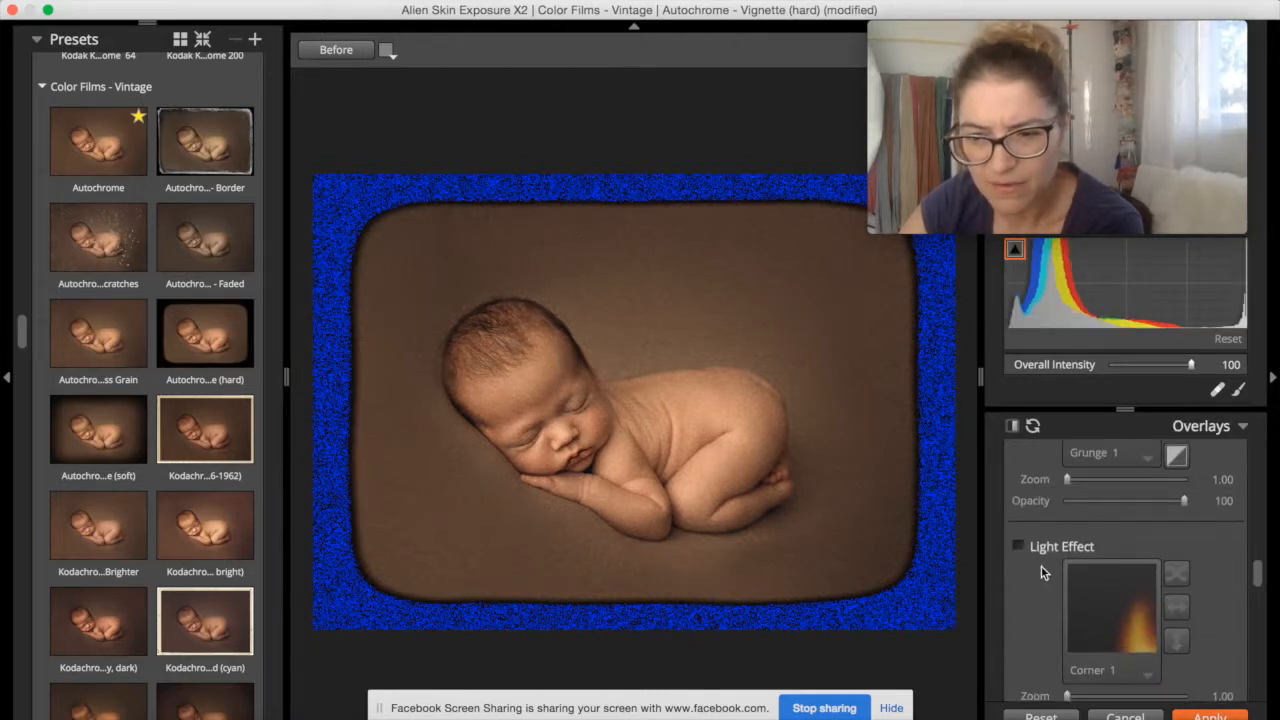
scroll(1045, 575, down, 10)
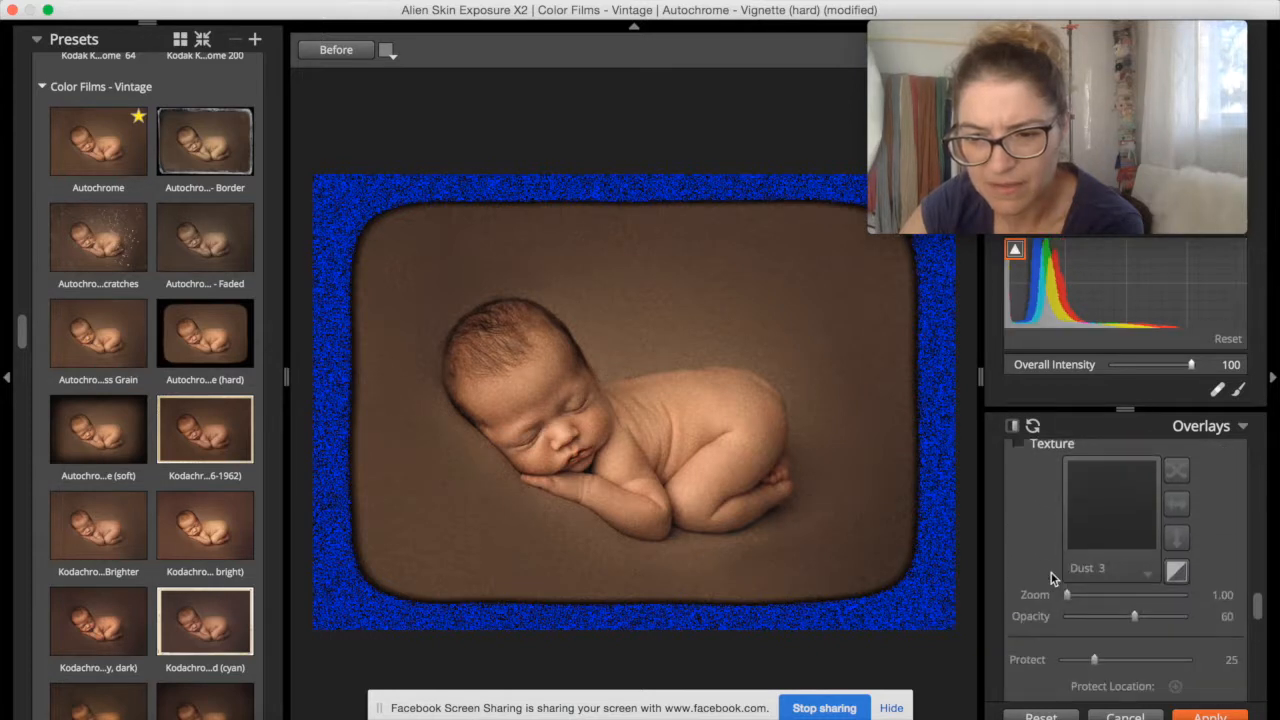
scroll(1051, 573, down, 10)
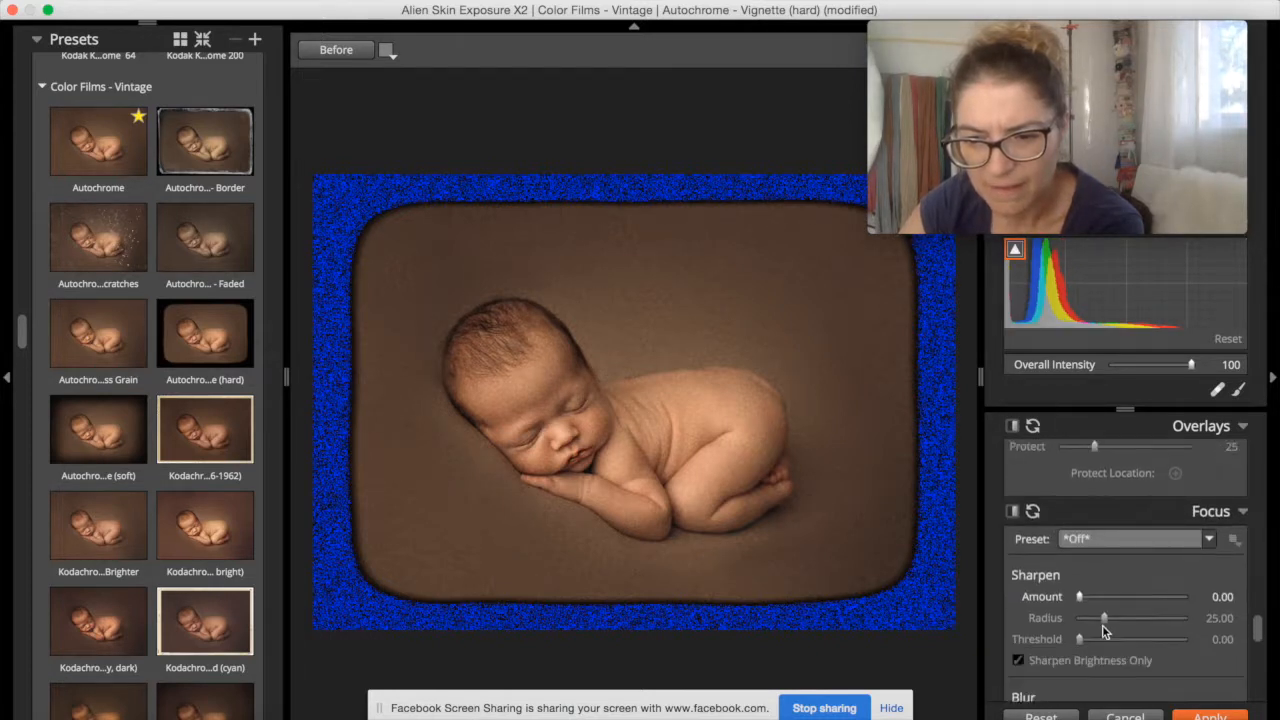
scroll(1104, 628, down, 2)
scroll(1134, 610, down, 2)
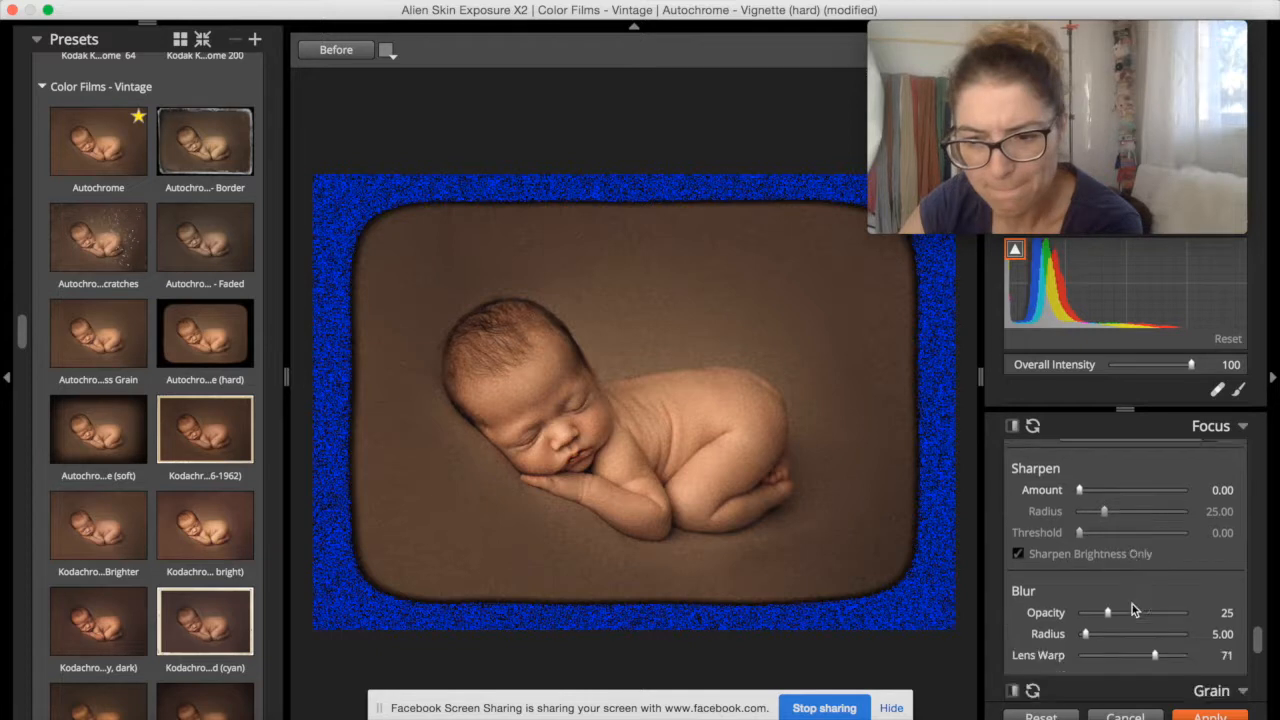
scroll(1134, 610, down, 1)
scroll(1133, 608, up, 8)
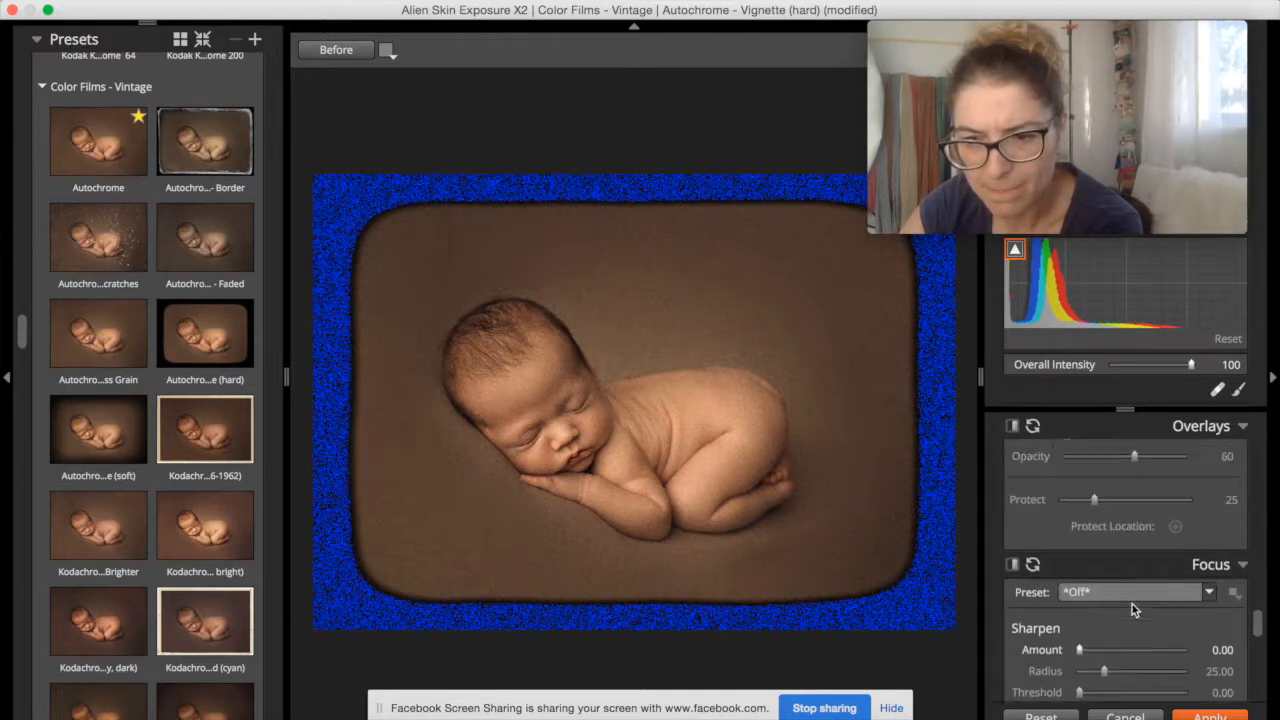
scroll(1132, 604, up, 3)
scroll(1132, 604, down, 5)
scroll(1134, 608, down, 5)
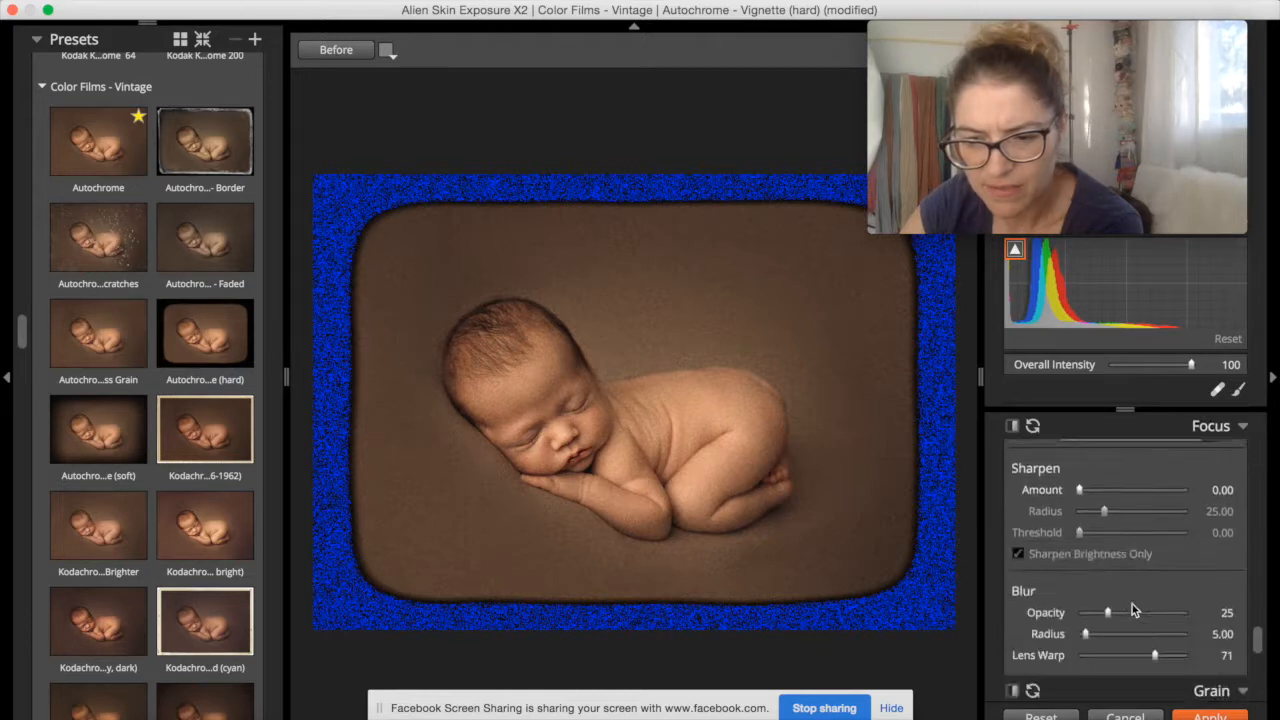
Set Overall Grain Strength to 48.94 and Overall Intensity to 76, and apply the effect to the photo in Photoshop.
scroll(1134, 608, down, 4)
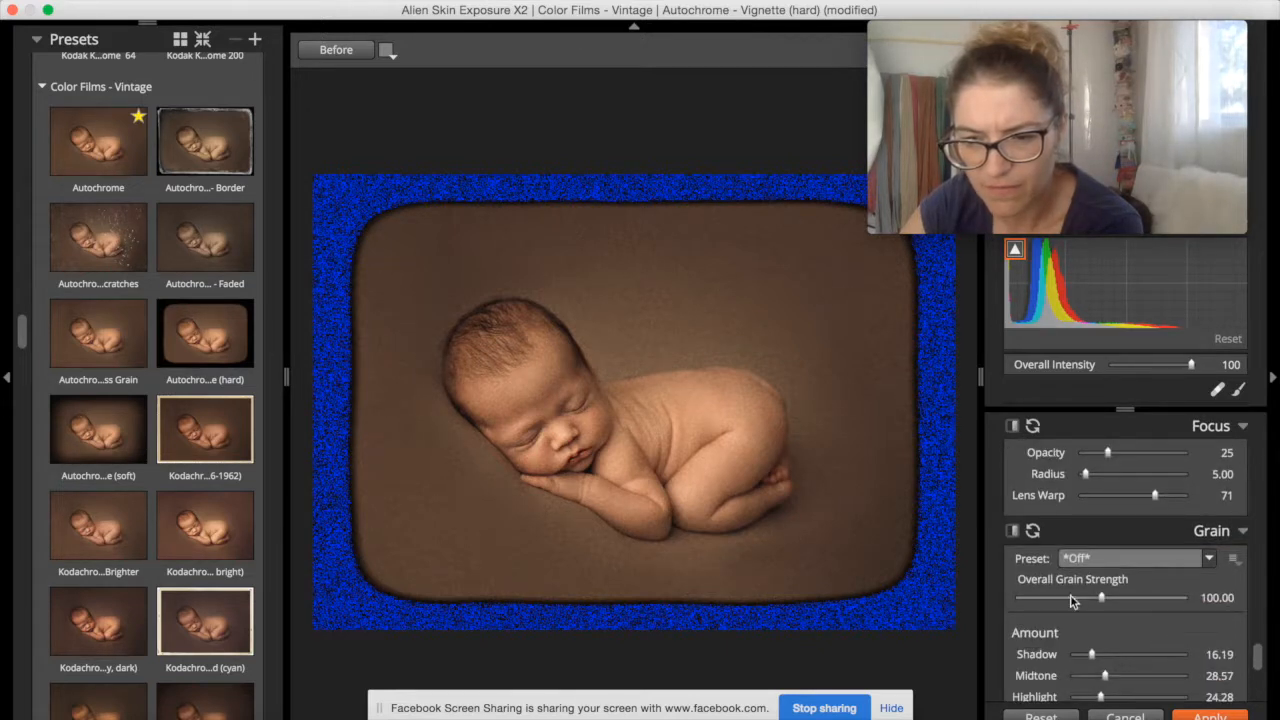
drag(1099, 601, 1068, 600)
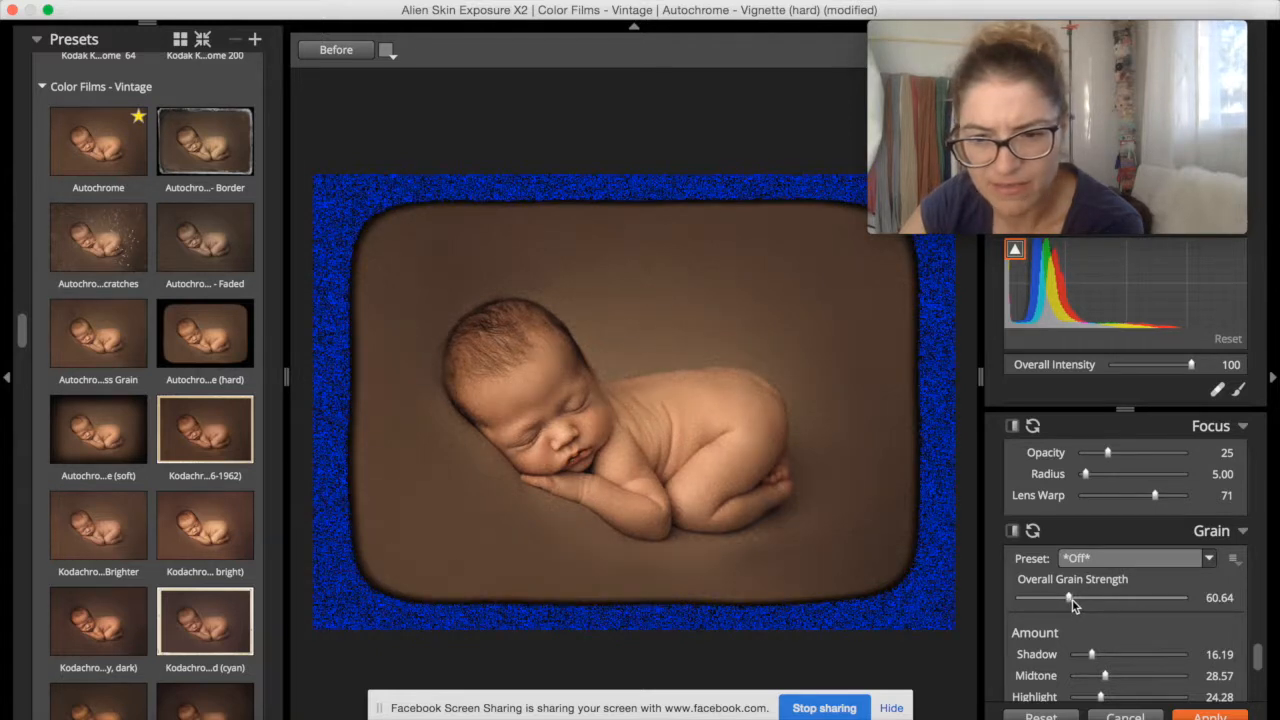
drag(1071, 600, 1053, 601)
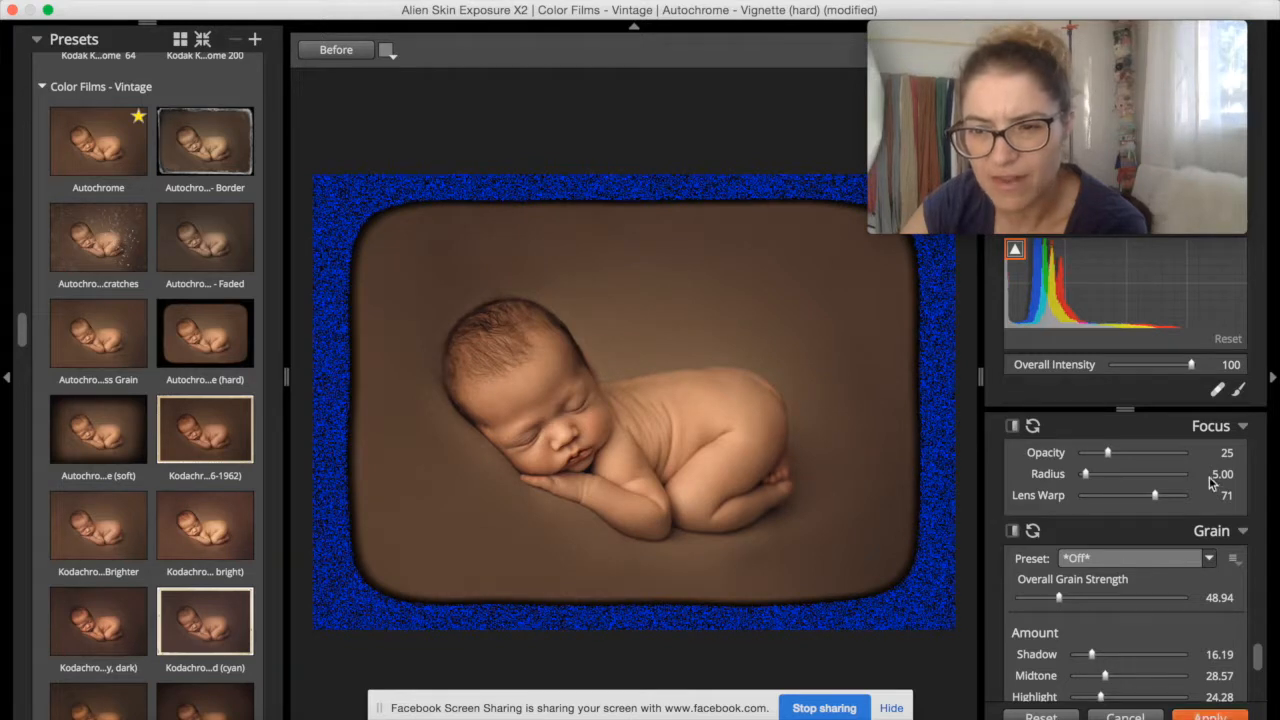
mouse_move(1191, 366)
mouse_down()
mouse_move(1165, 376)
mouse_move(1175, 373)
mouse_up()
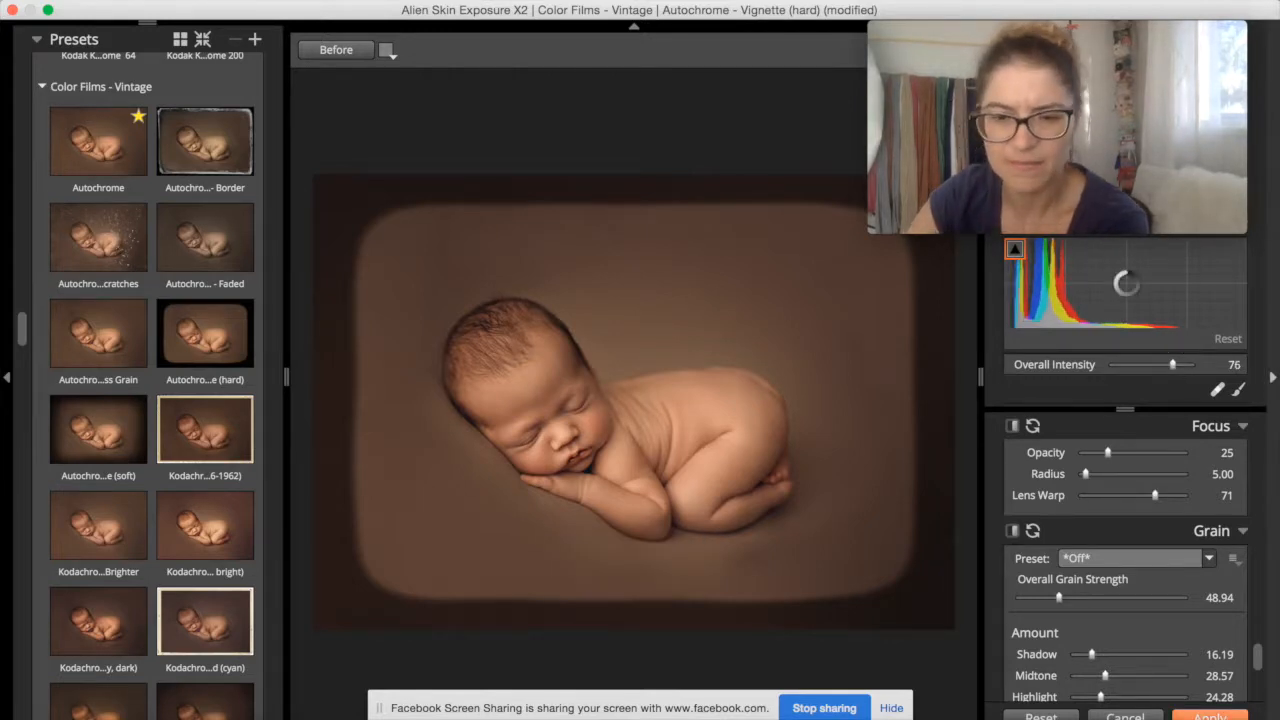
click(1125, 716)
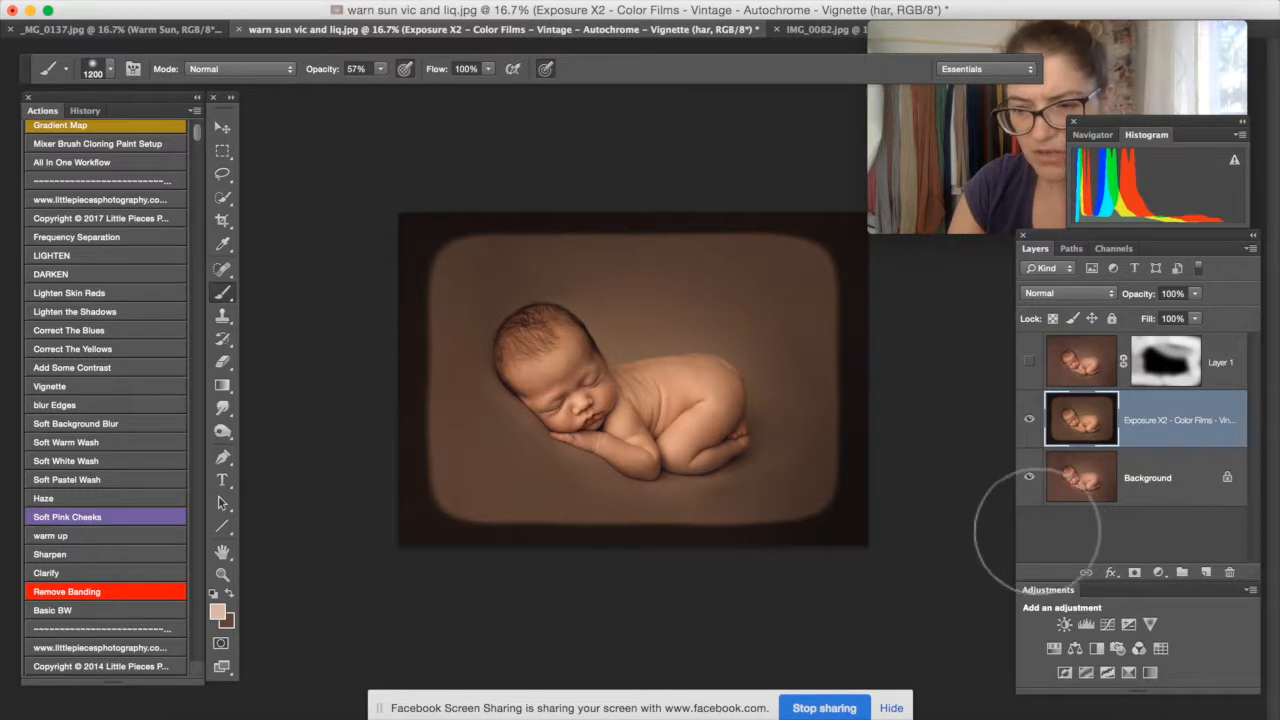
Add a white mask to the Exposure X2 layer and set up a black brush at 100% opacity.
click(1134, 572)
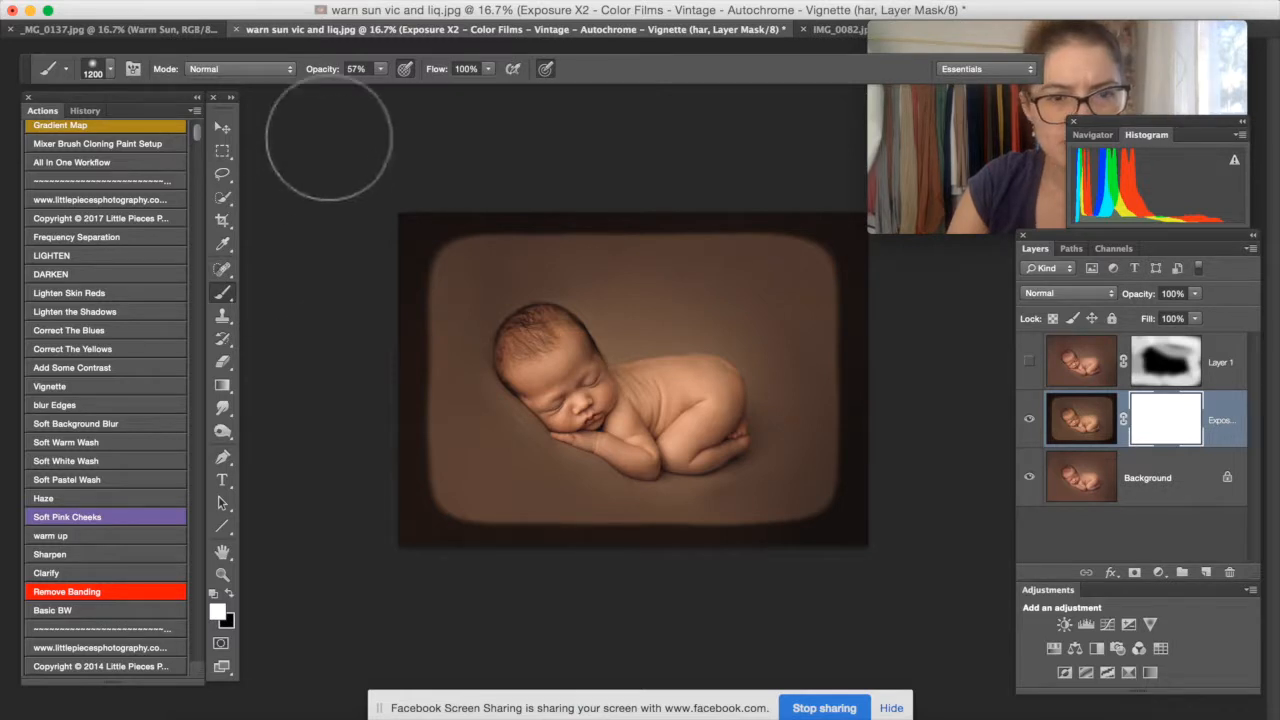
click(381, 70)
click(426, 91)
click(455, 160)
key(x)
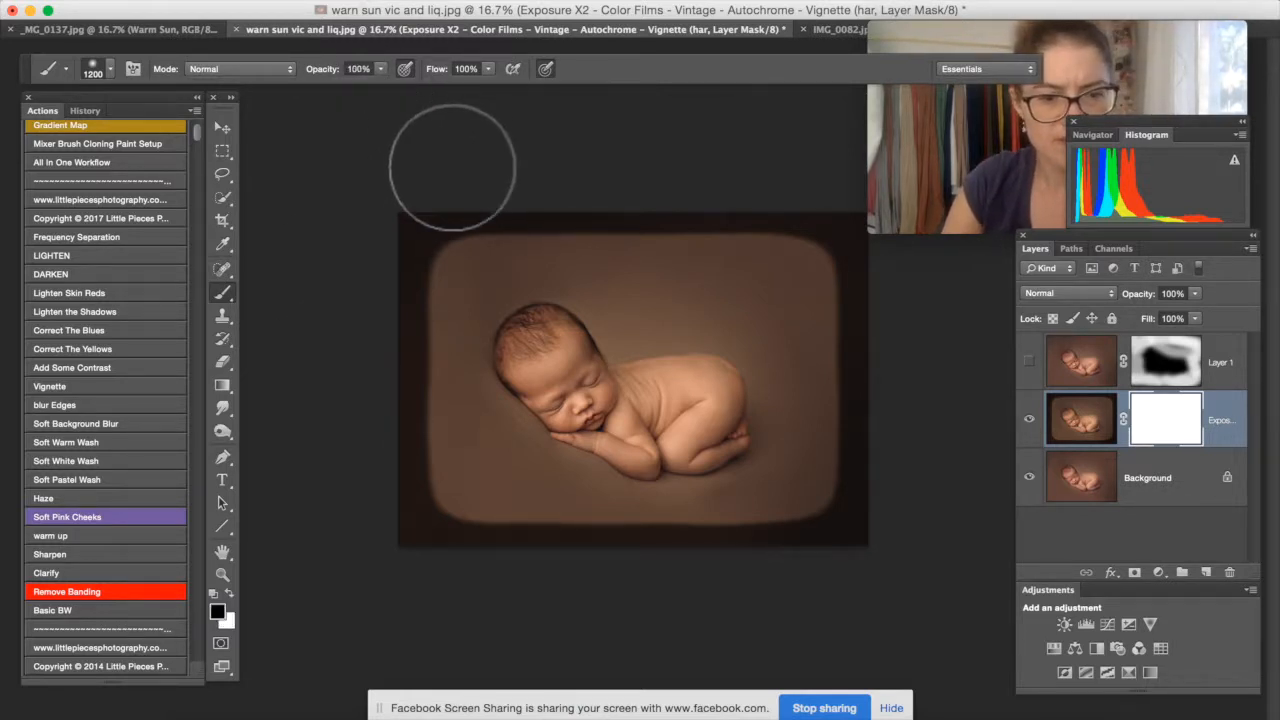
Paint black on the Exposure X2 layer's mask along all the photo's edges to hide the dark vignette frame.
mouse_move(377, 254)
mouse_down()
mouse_move(456, 220)
mouse_move(557, 206)
mouse_move(714, 223)
mouse_up()
mouse_move(514, 206)
mouse_down()
mouse_move(825, 234)
mouse_move(805, 226)
mouse_move(876, 245)
mouse_move(865, 541)
mouse_move(856, 258)
mouse_move(849, 475)
mouse_move(865, 560)
mouse_up()
mouse_move(756, 546)
mouse_down()
mouse_move(500, 545)
mouse_move(455, 530)
mouse_move(406, 486)
mouse_move(409, 229)
mouse_move(377, 563)
mouse_move(392, 559)
mouse_up()
Zoom in on the baby to 33.3% and toggle the Exposure X2 layer's visibility to compare the color effect.
key(z)
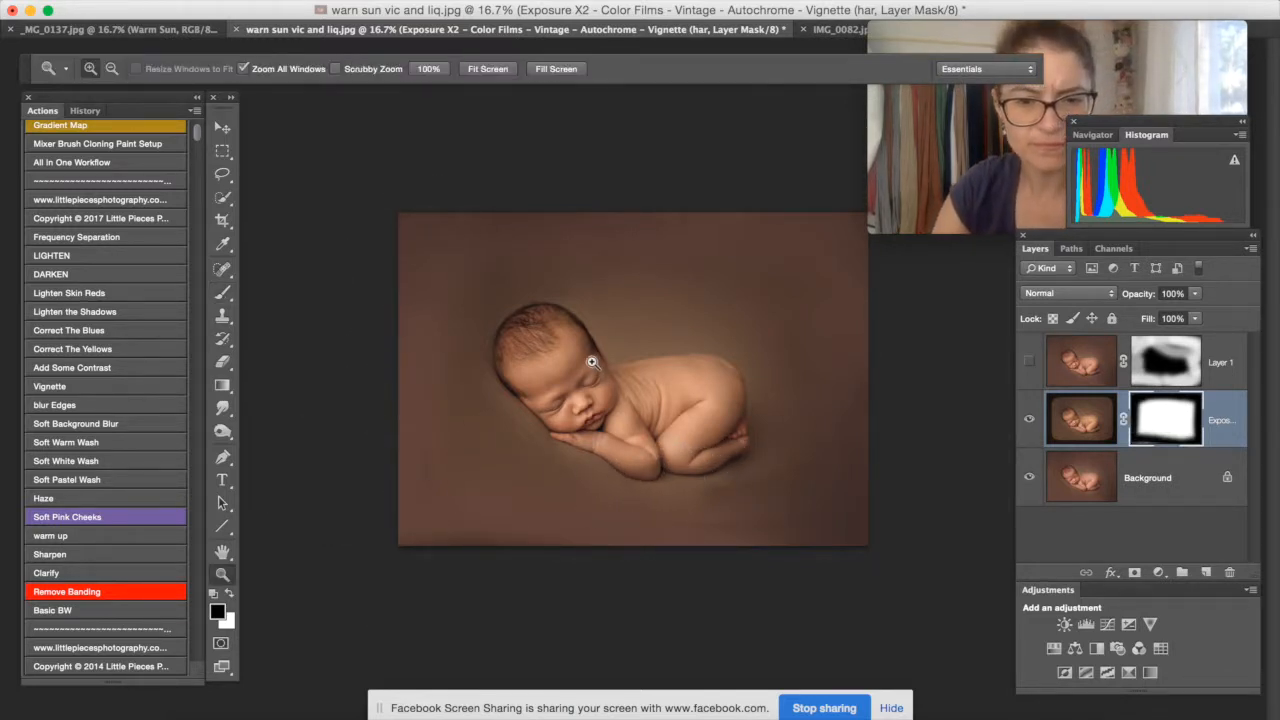
click(591, 363)
click(611, 354)
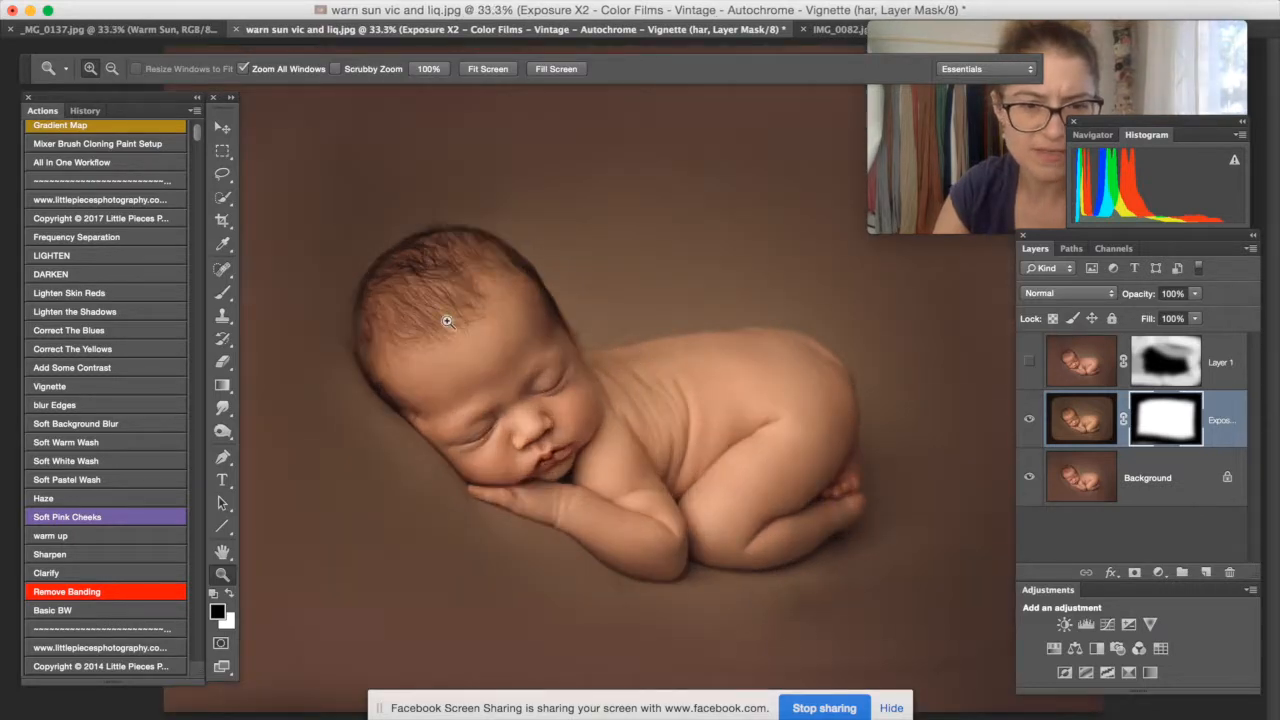
click(1030, 420)
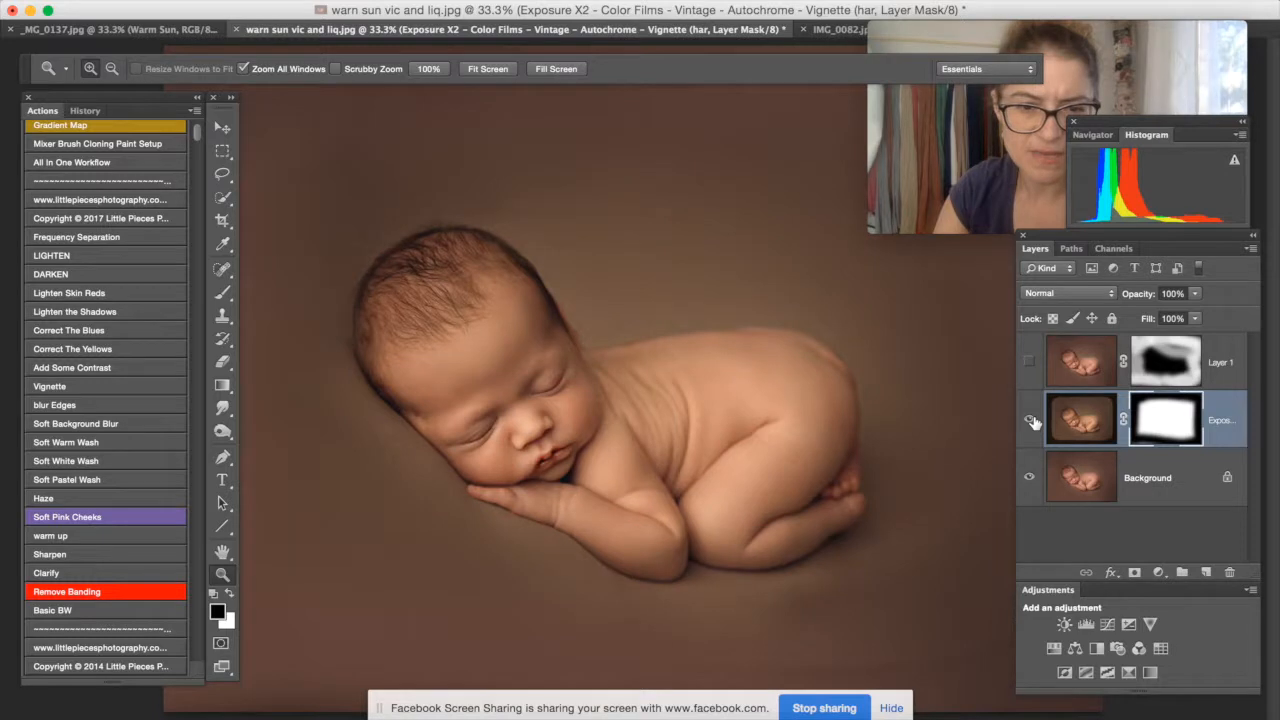
click(1030, 420)
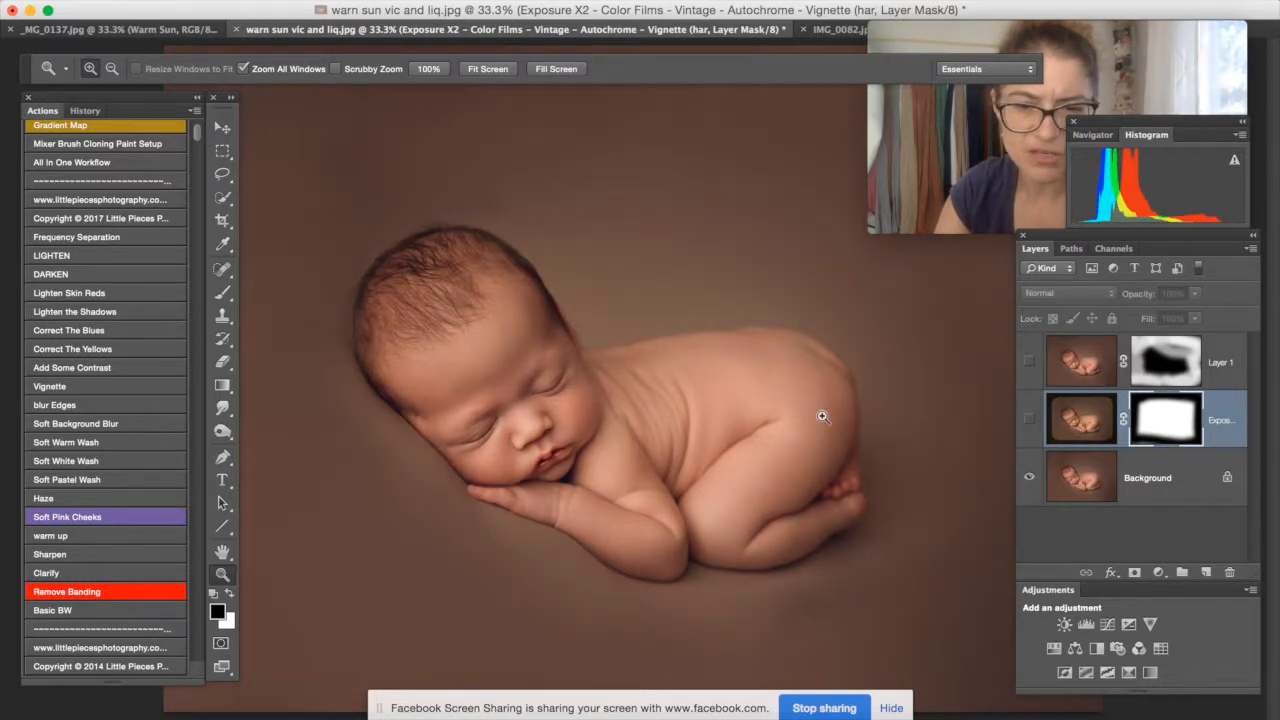
Show the Exposure X2 layer and paint black on its mask over the baby's skin with a 600-pixel brush to remove the color effect there.
click(557, 371)
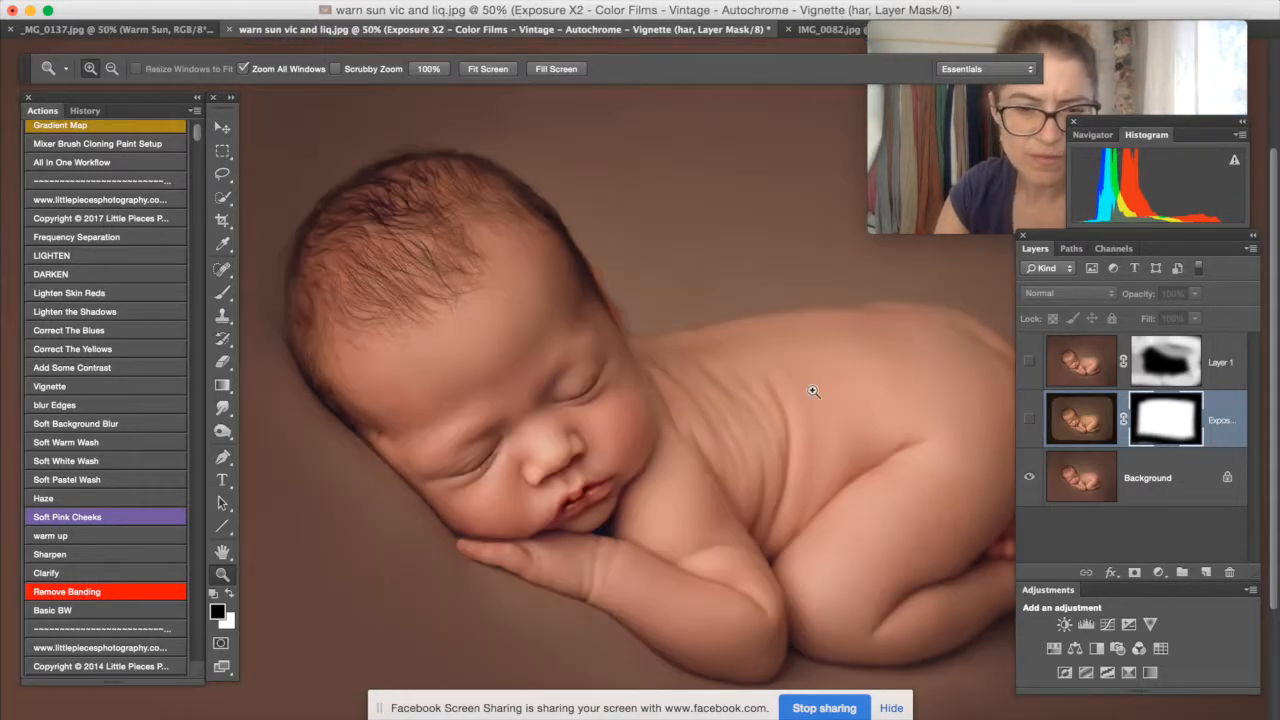
click(1029, 420)
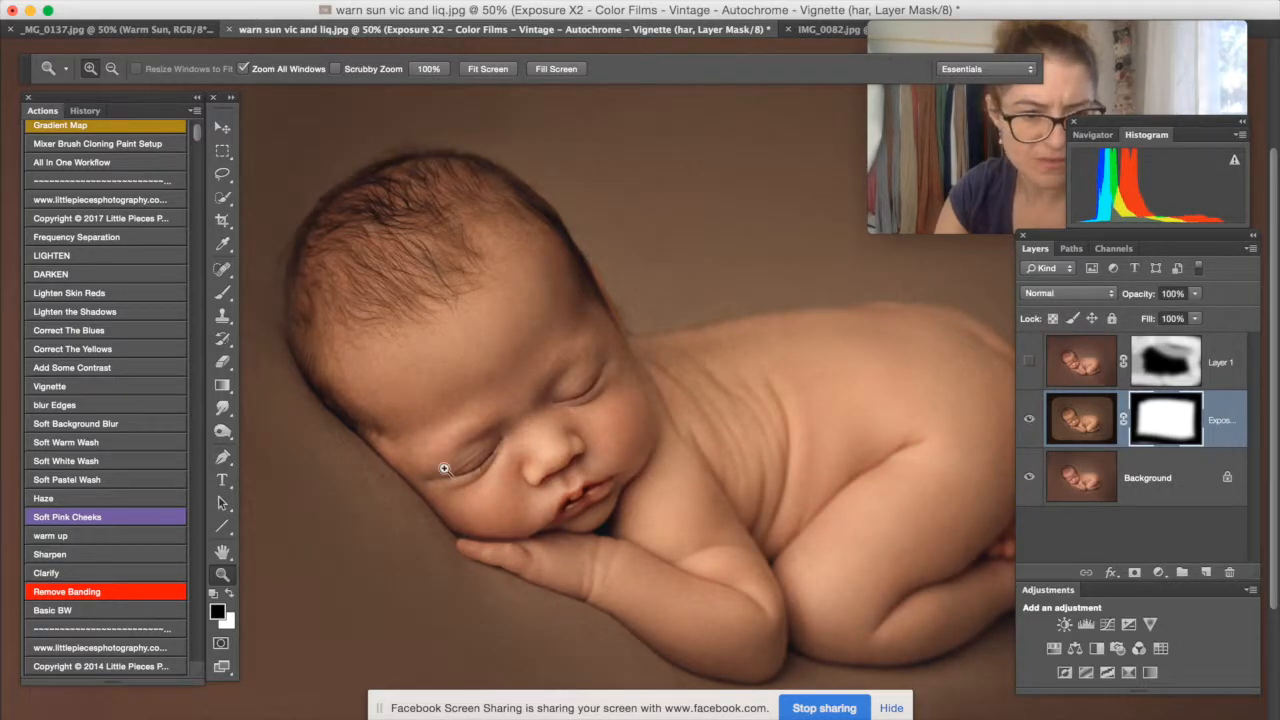
click(220, 293)
key(bracketleft)
key(bracketleft)
key(bracketleft)
key(bracketleft)
key(bracketleft)
key(bracketleft)
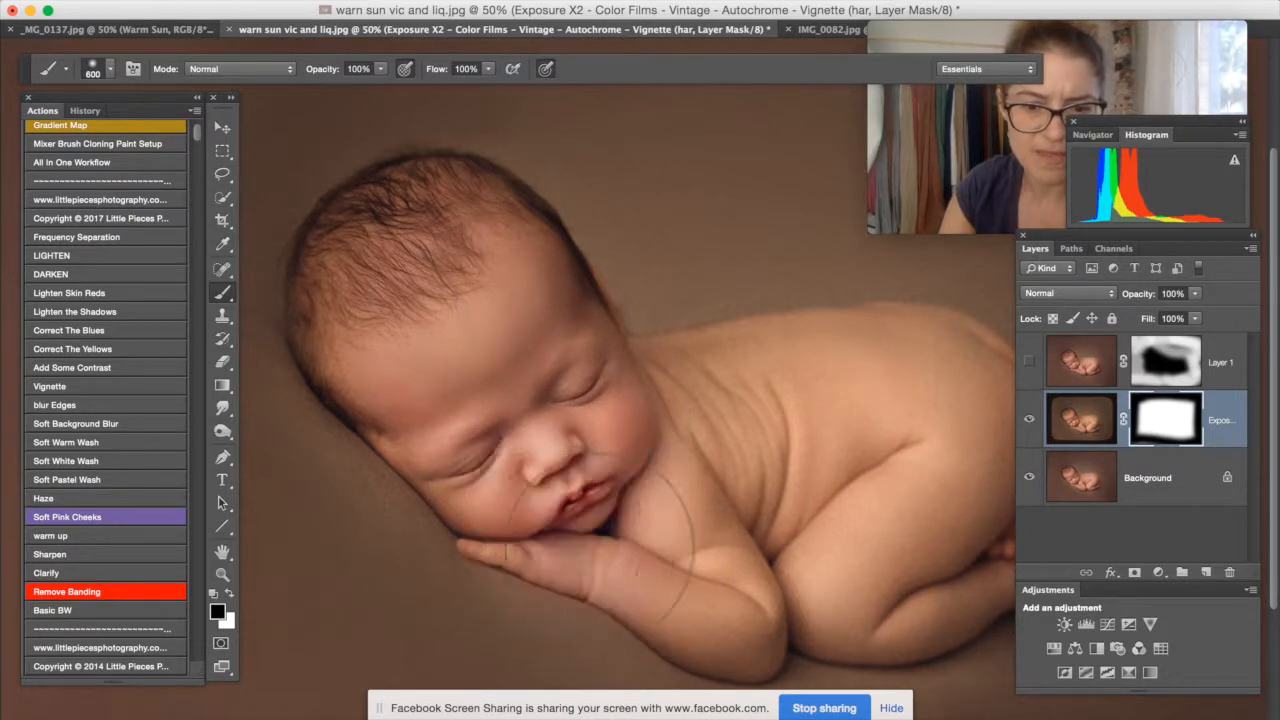
mouse_move(598, 328)
mouse_down()
mouse_move(690, 335)
mouse_move(731, 444)
mouse_move(529, 423)
mouse_move(548, 426)
mouse_up()
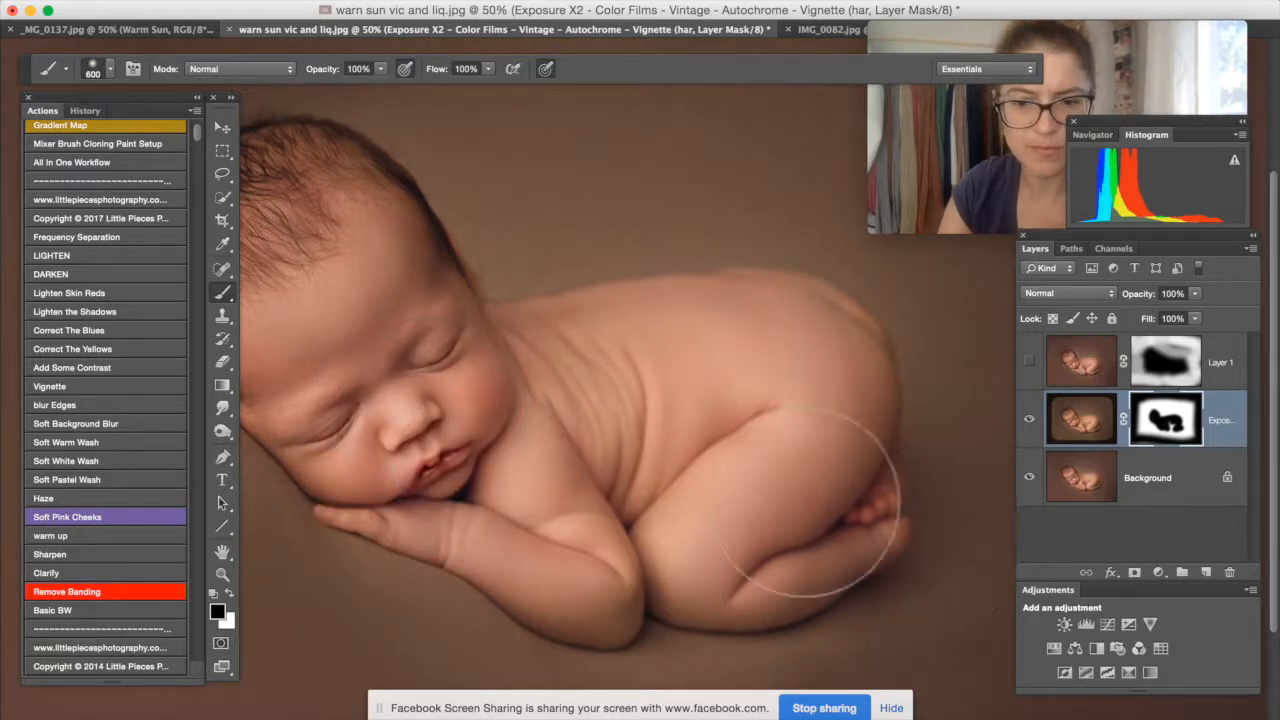
Display the Exposure X2 mask as a red overlay and paint black over the missed area on the baby's thigh.
key(x)
key(backslash)
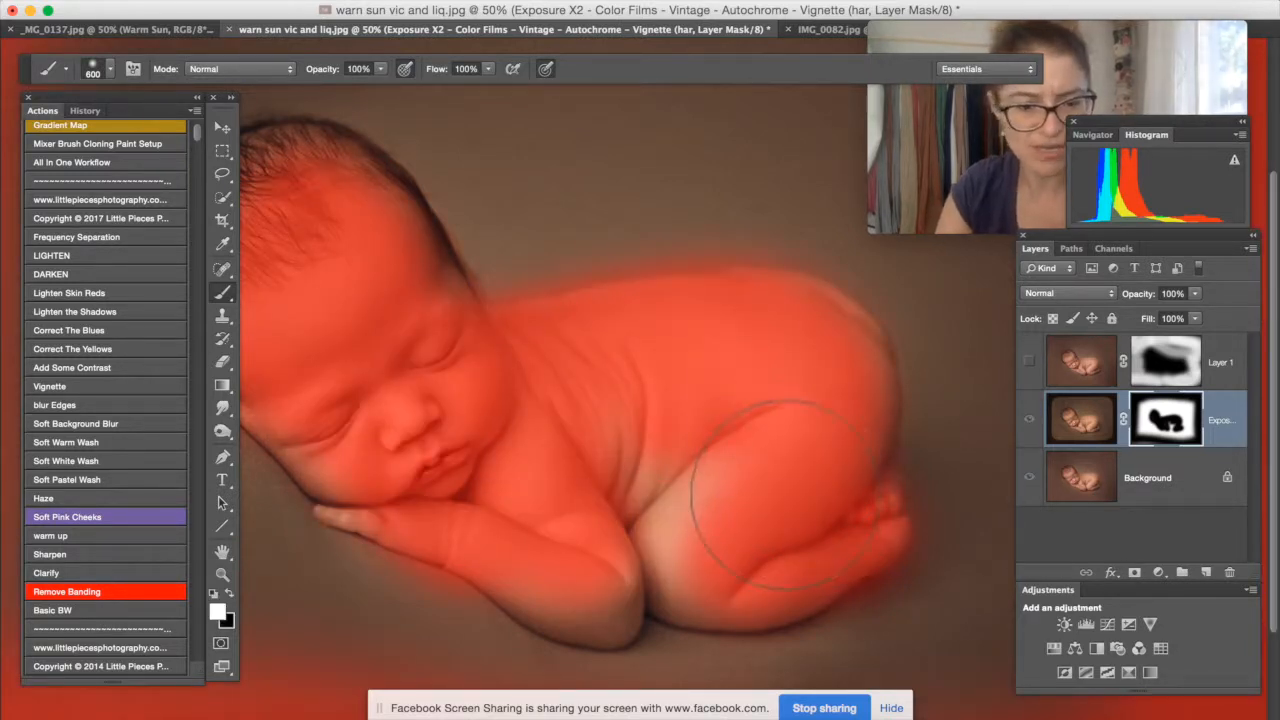
key(z)
alt+click(694, 435)
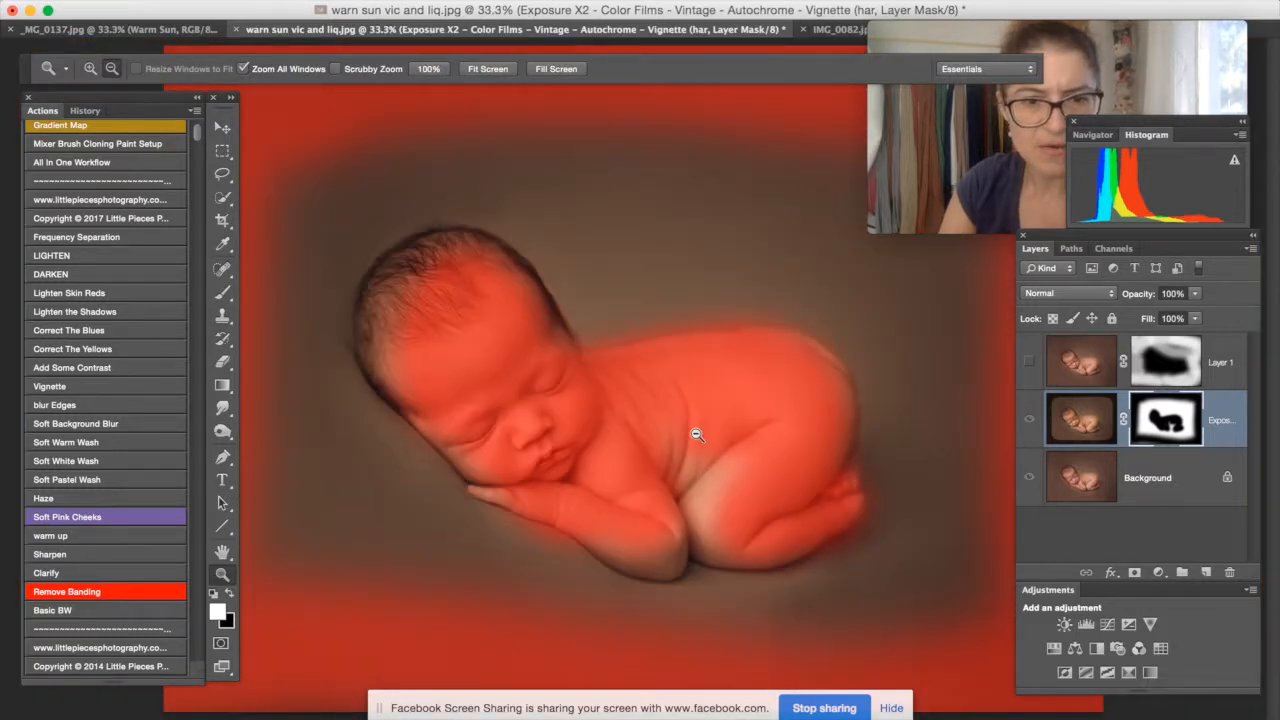
alt+click(697, 435)
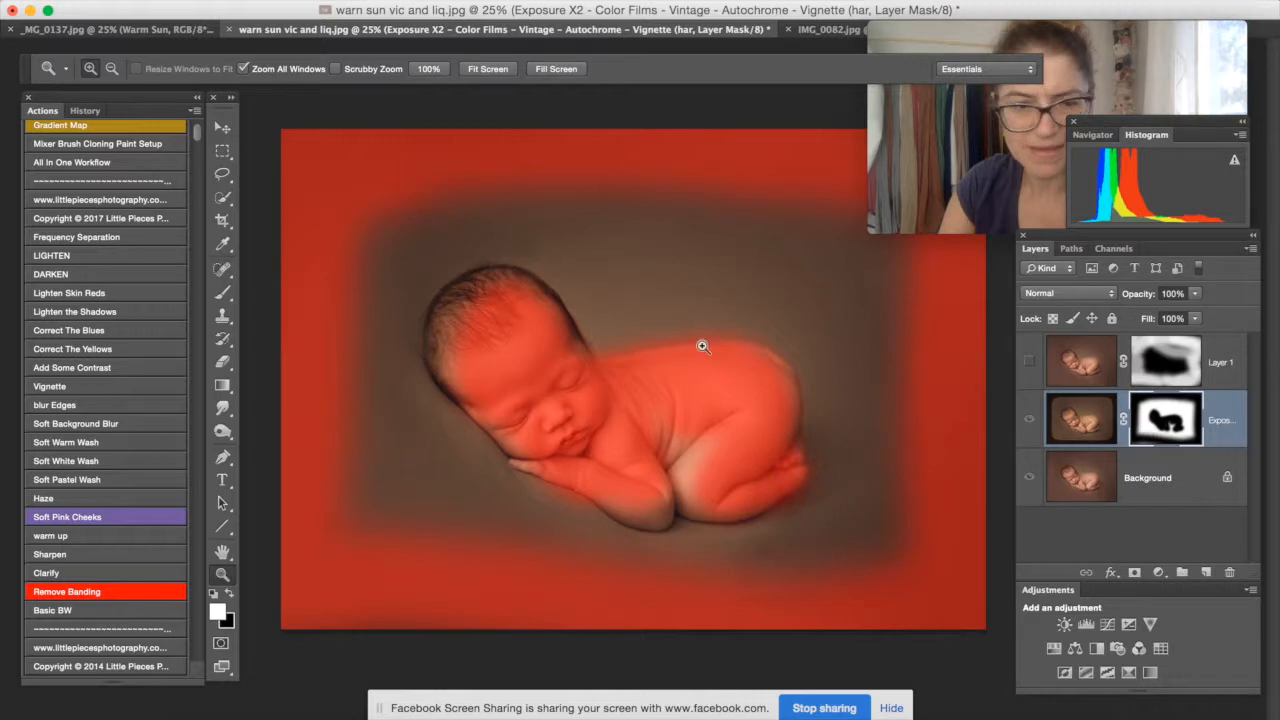
click(226, 292)
drag(676, 476, 686, 474)
key(x)
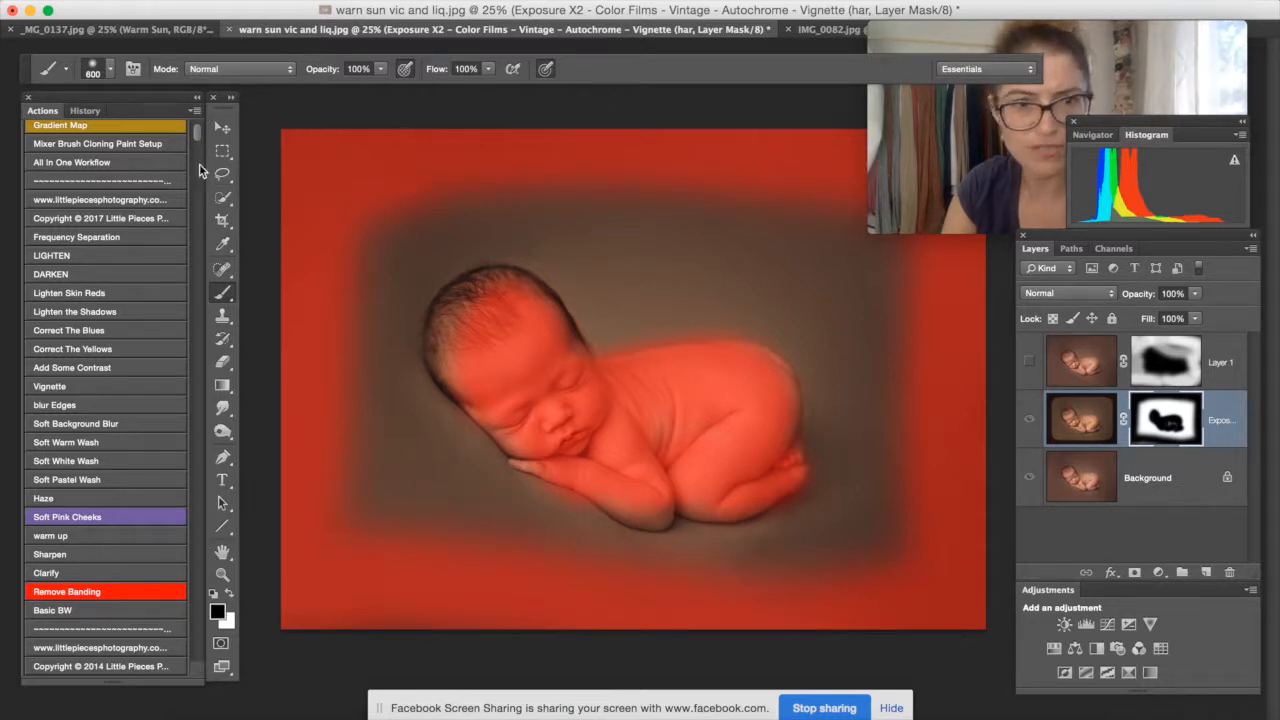
Compare the photo with and without the Exposure X2 layer, leave that layer hidden, and select the Background layer.
click(1041, 425)
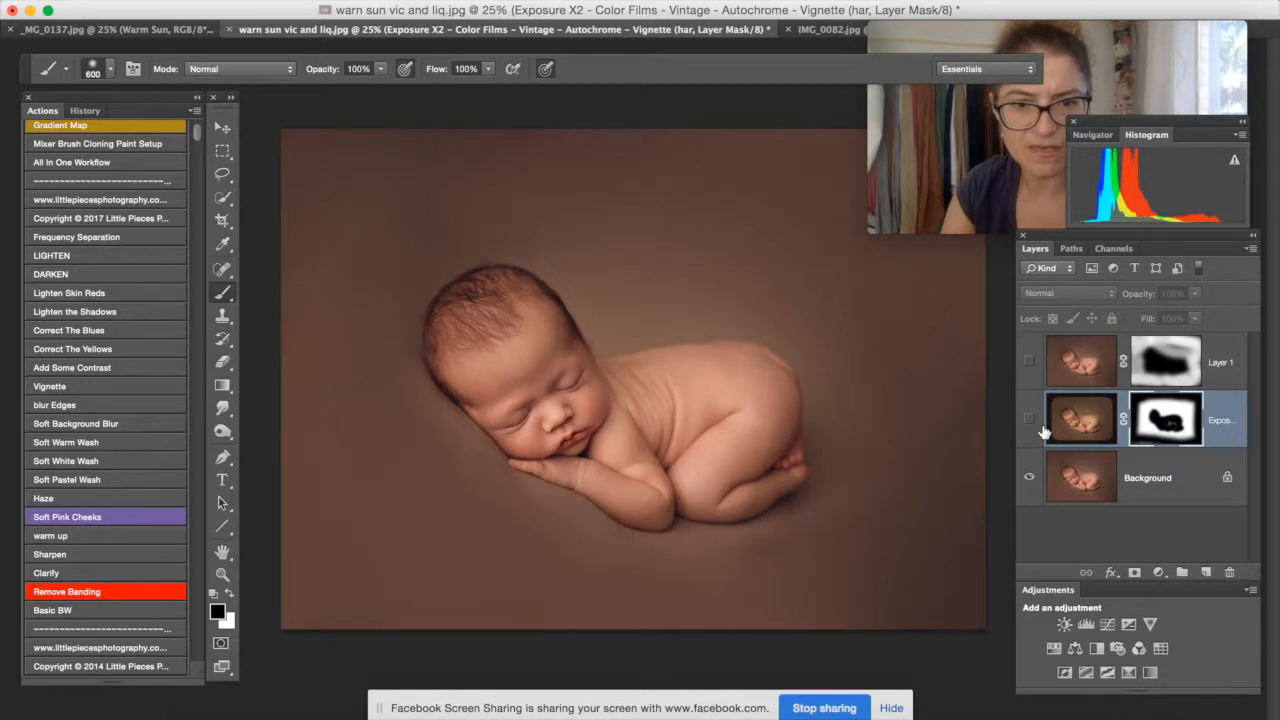
click(1029, 421)
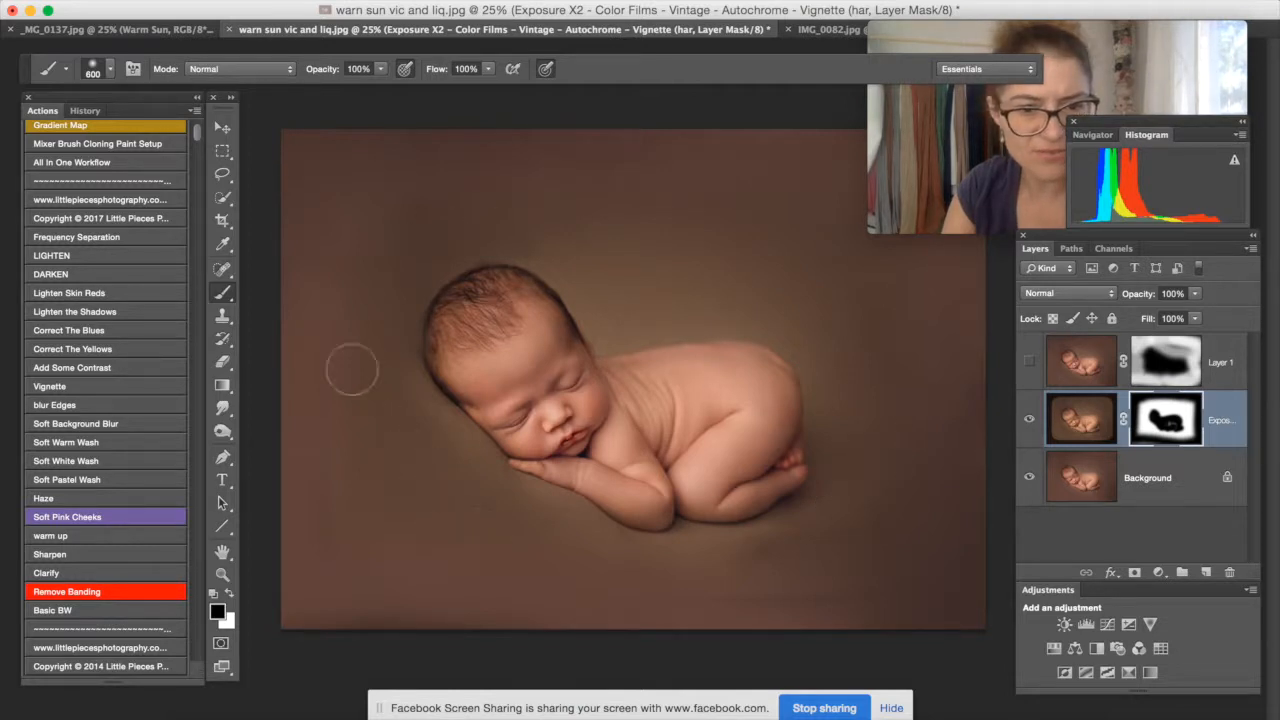
click(1030, 424)
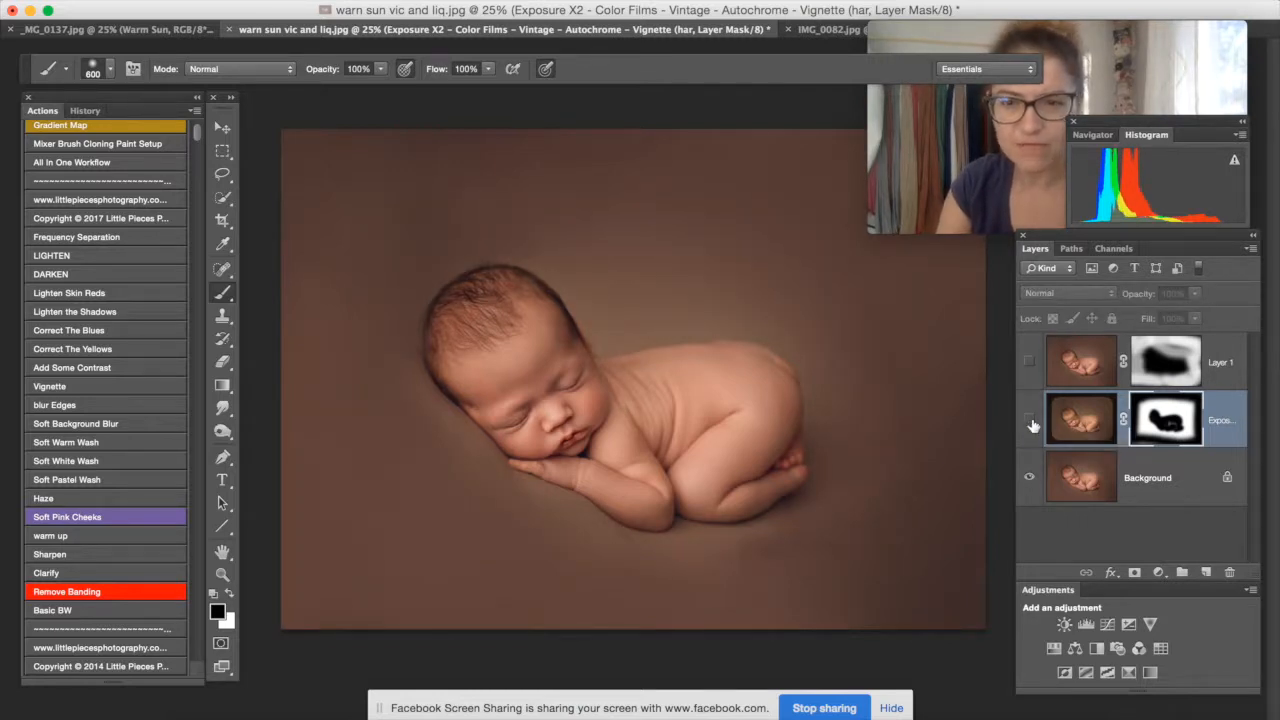
click(1077, 476)
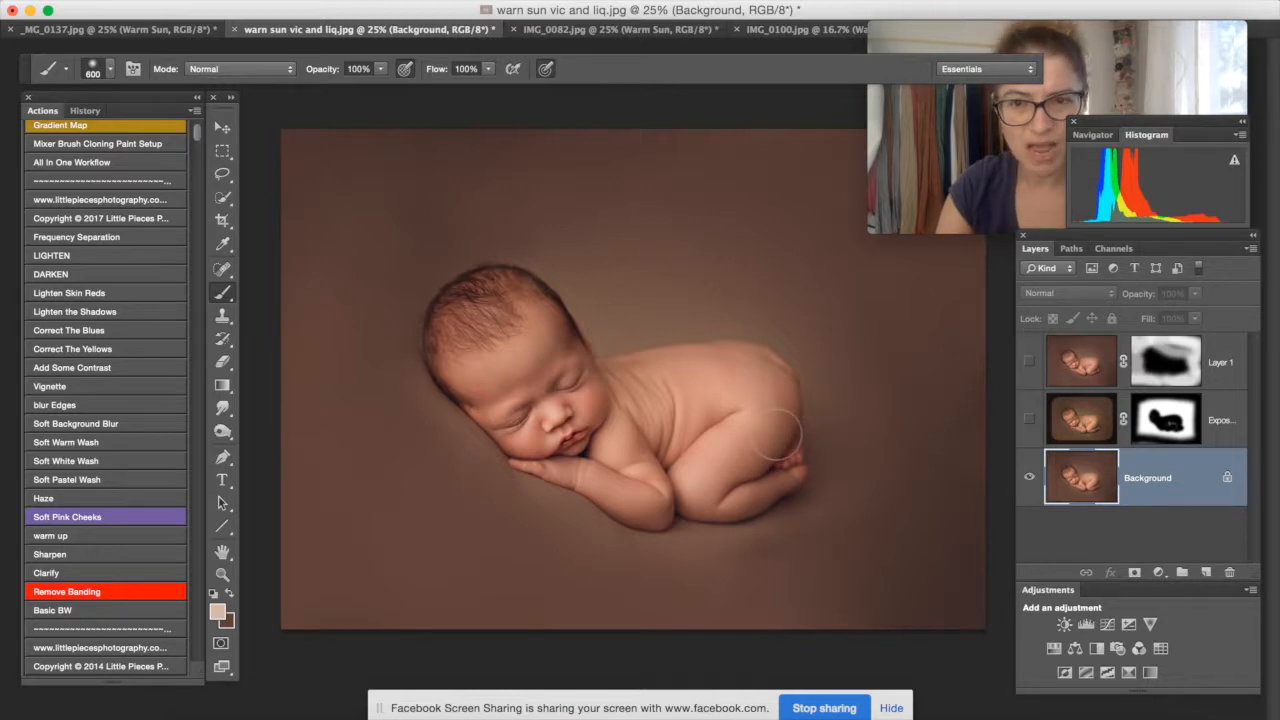
click(140, 2)
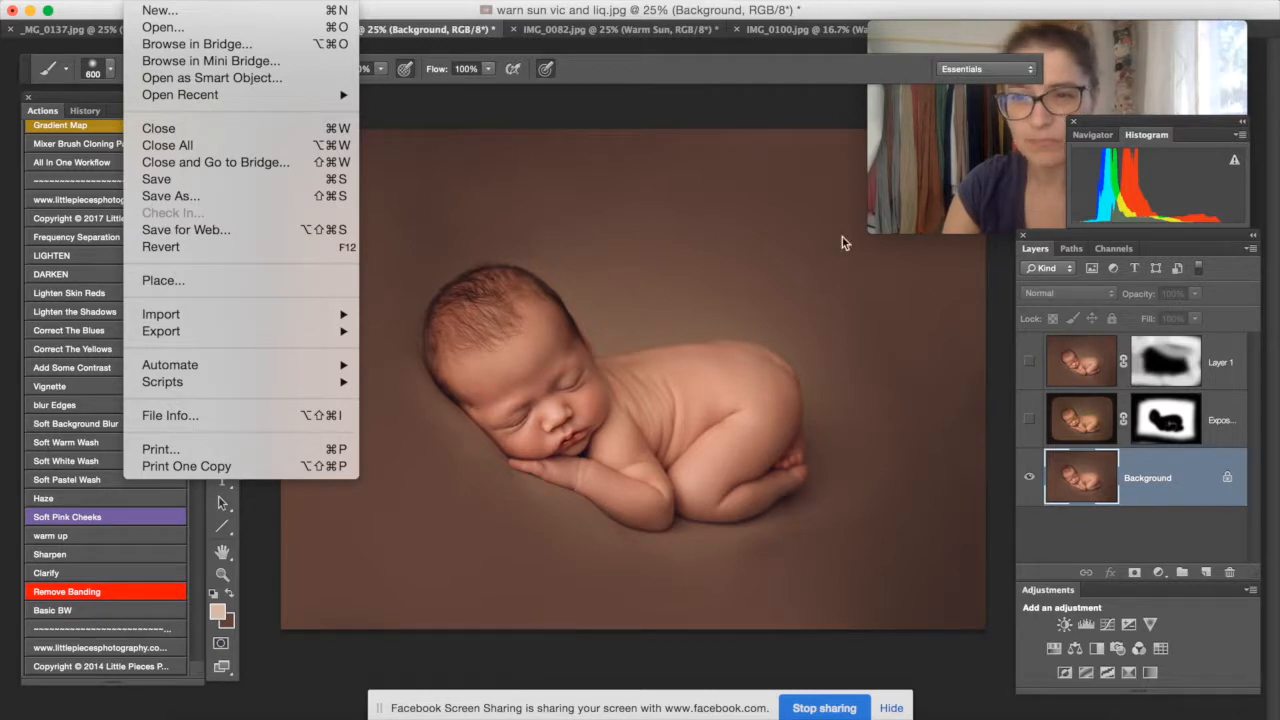
click(1197, 130)
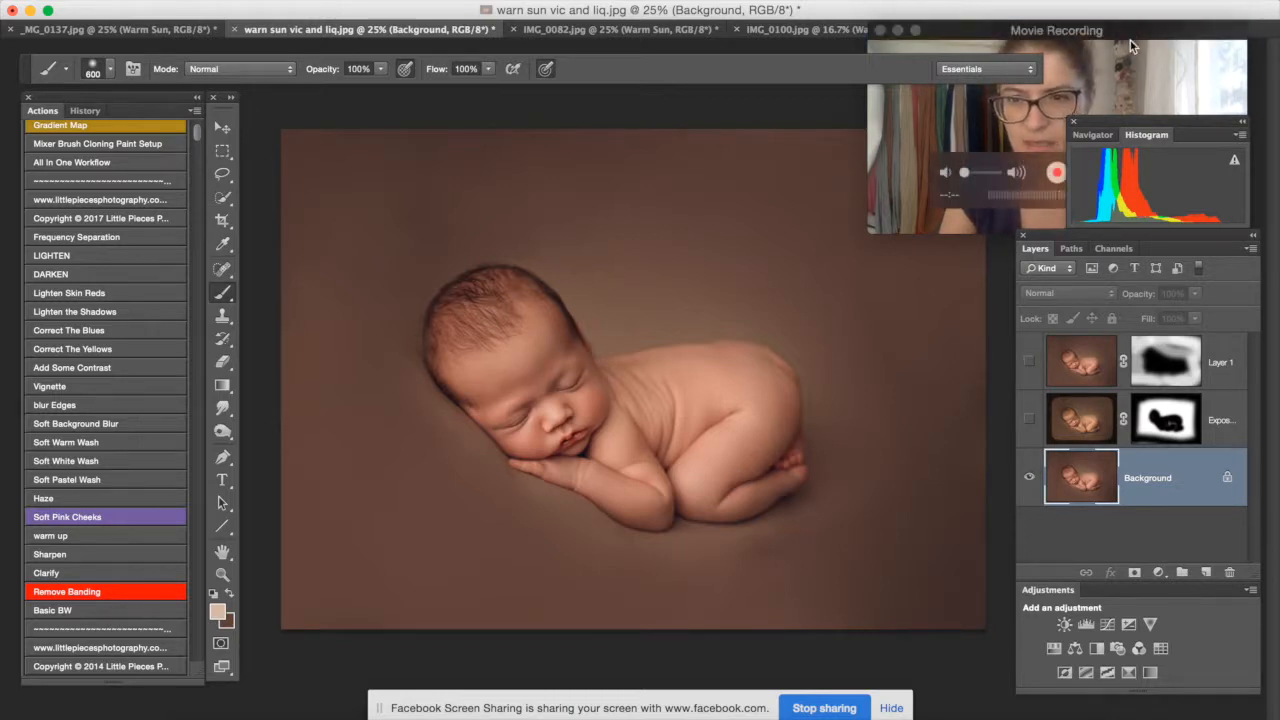
drag(1130, 40, 1095, 30)
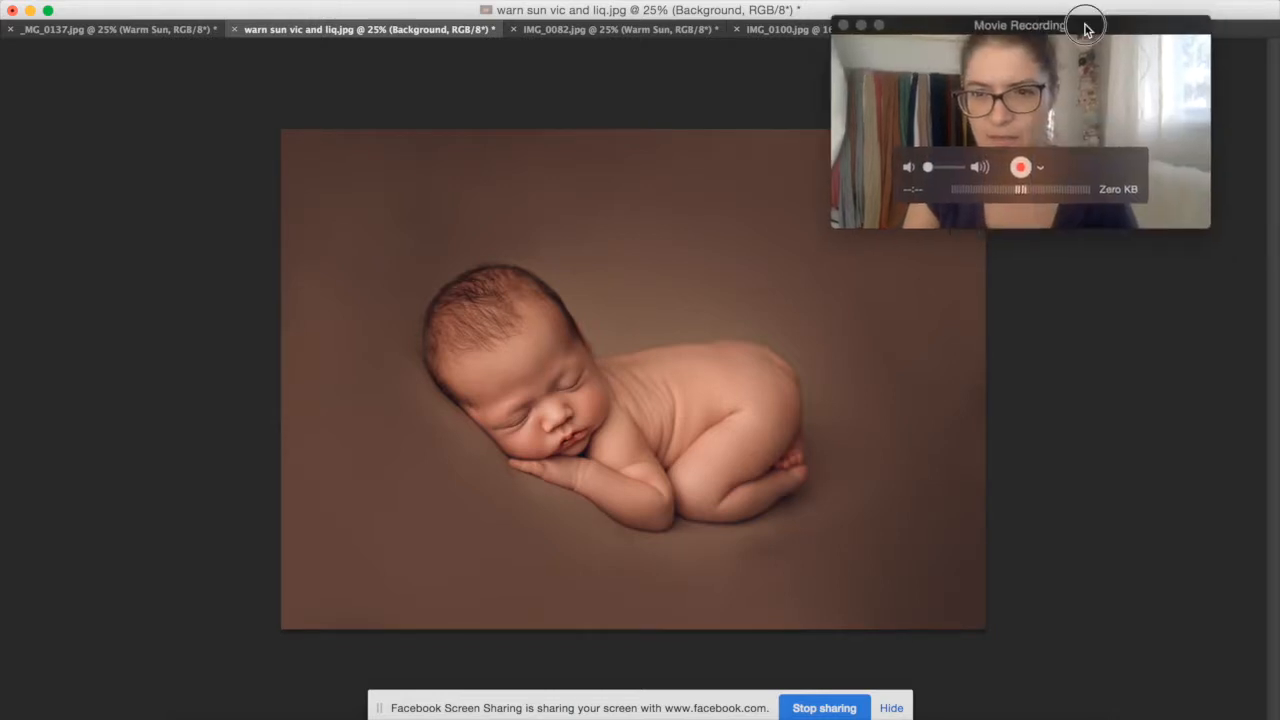
click(812, 405)
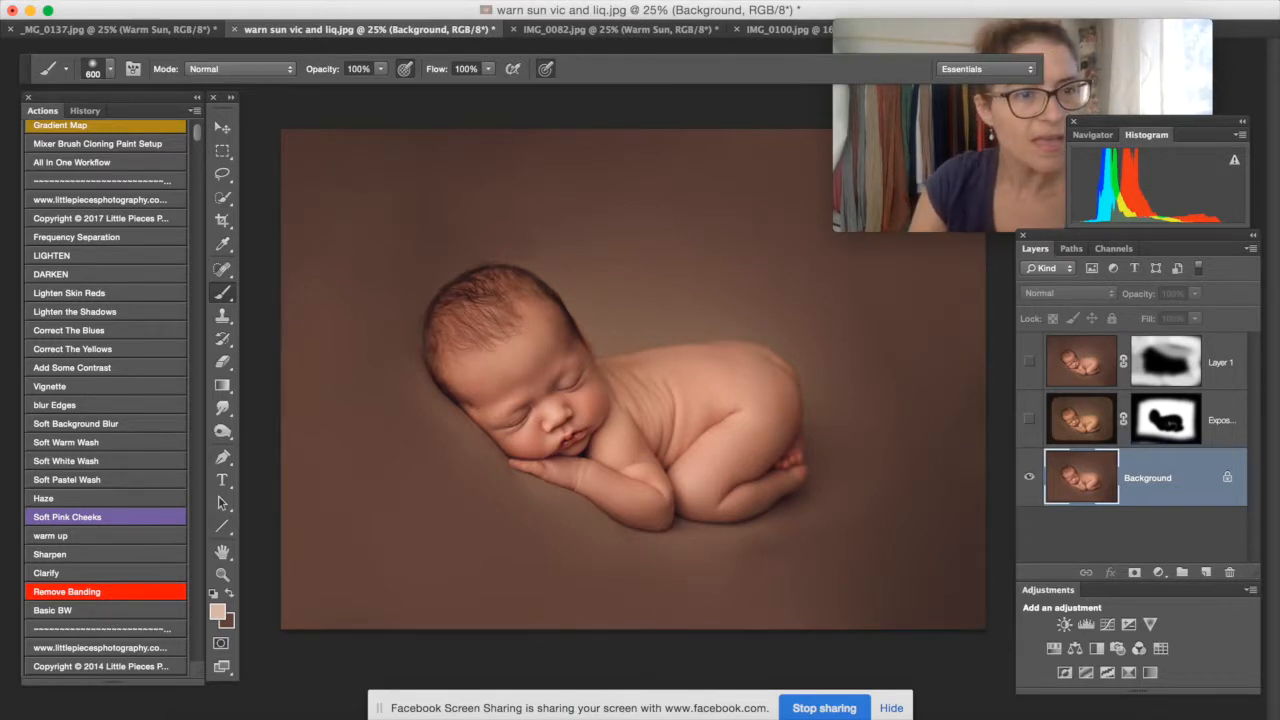
Place the texture _MG_0411.JPG from the Desktop's textures > italy textures folder above the Background layer.
click(142, 1)
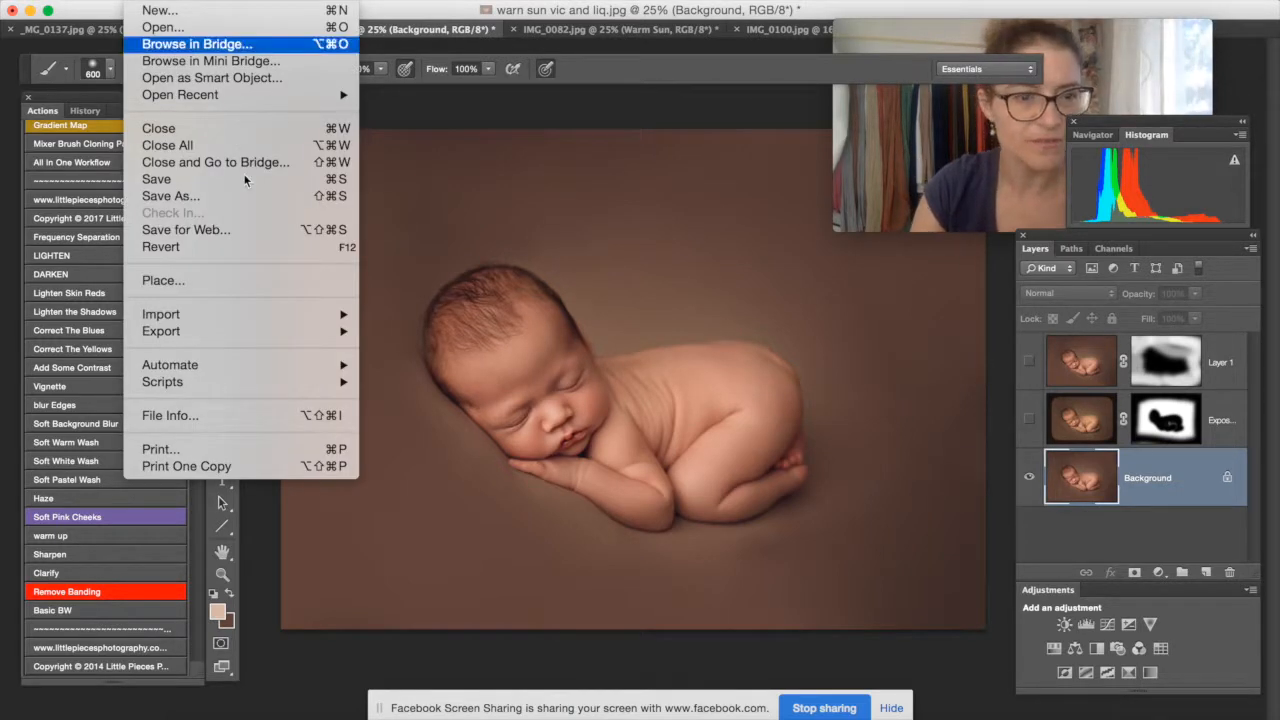
click(210, 281)
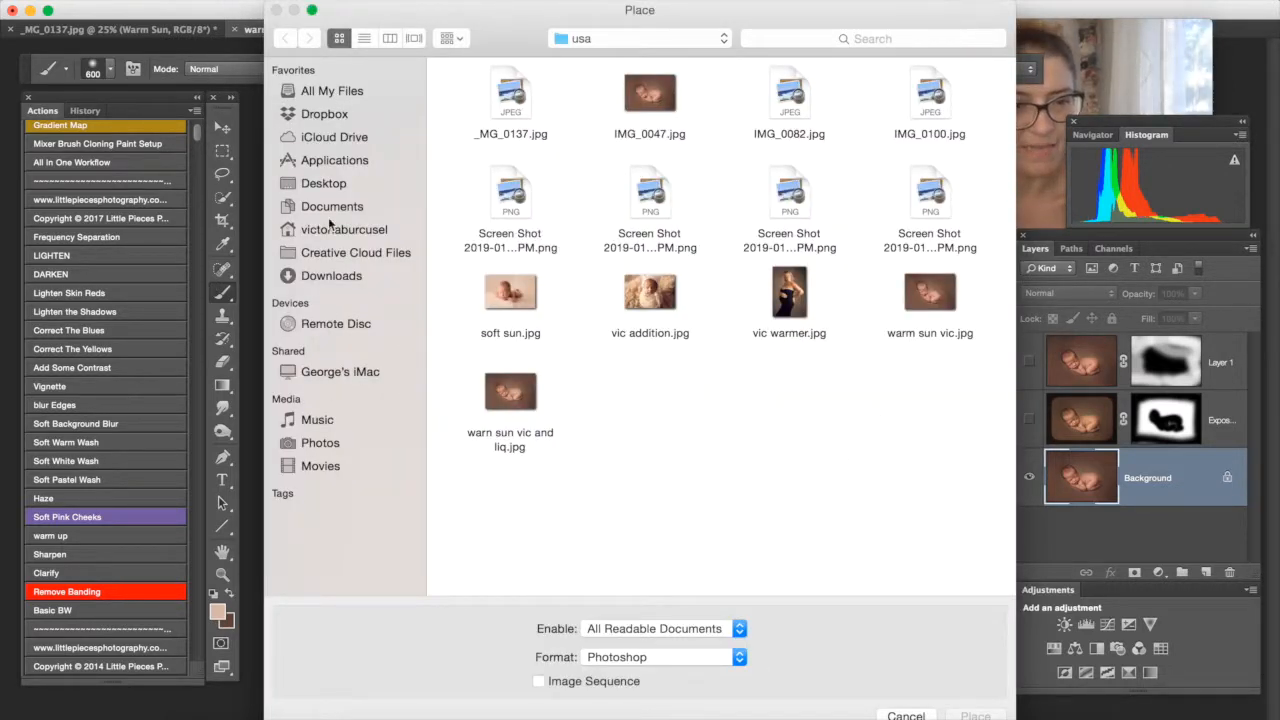
click(323, 184)
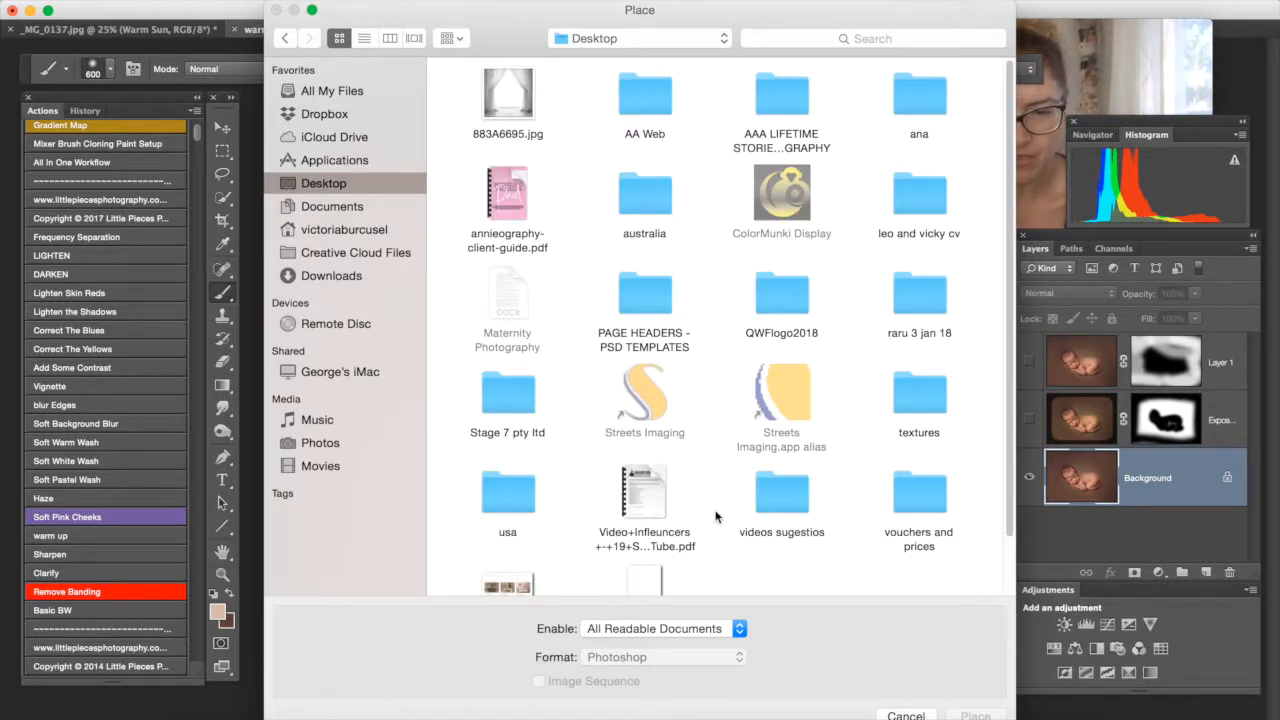
scroll(845, 505, down, 2)
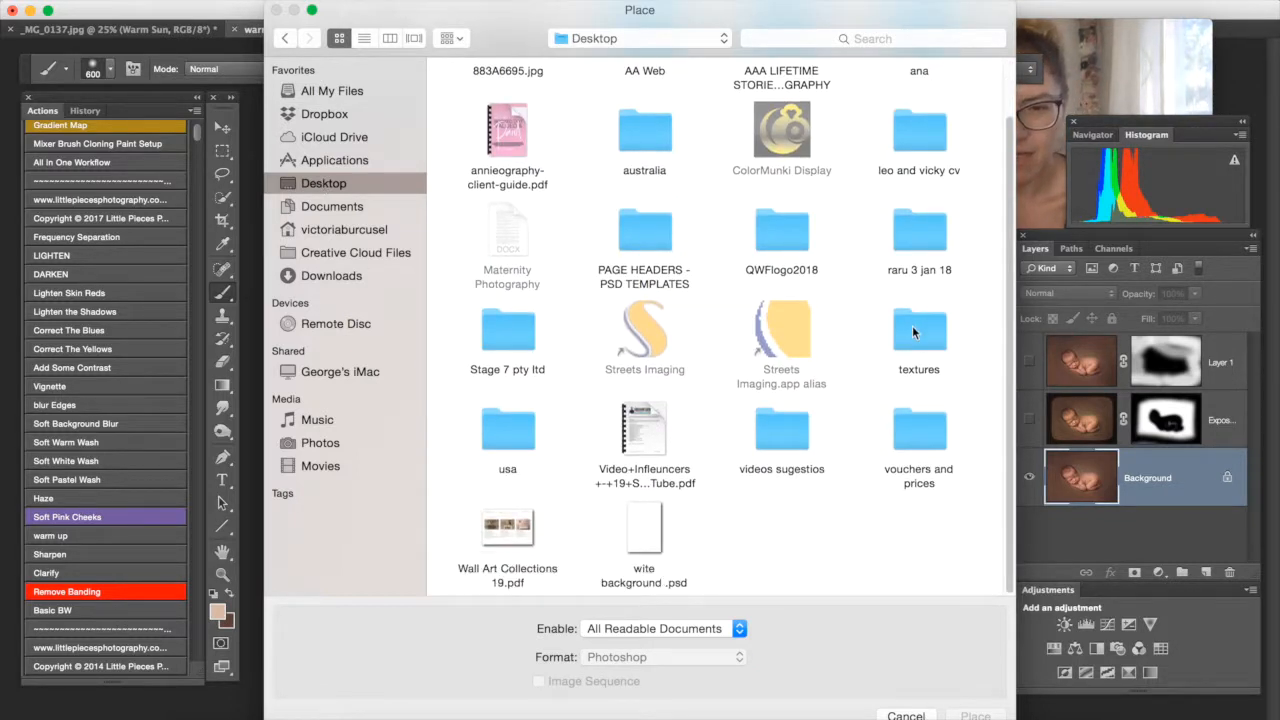
double_click(914, 326)
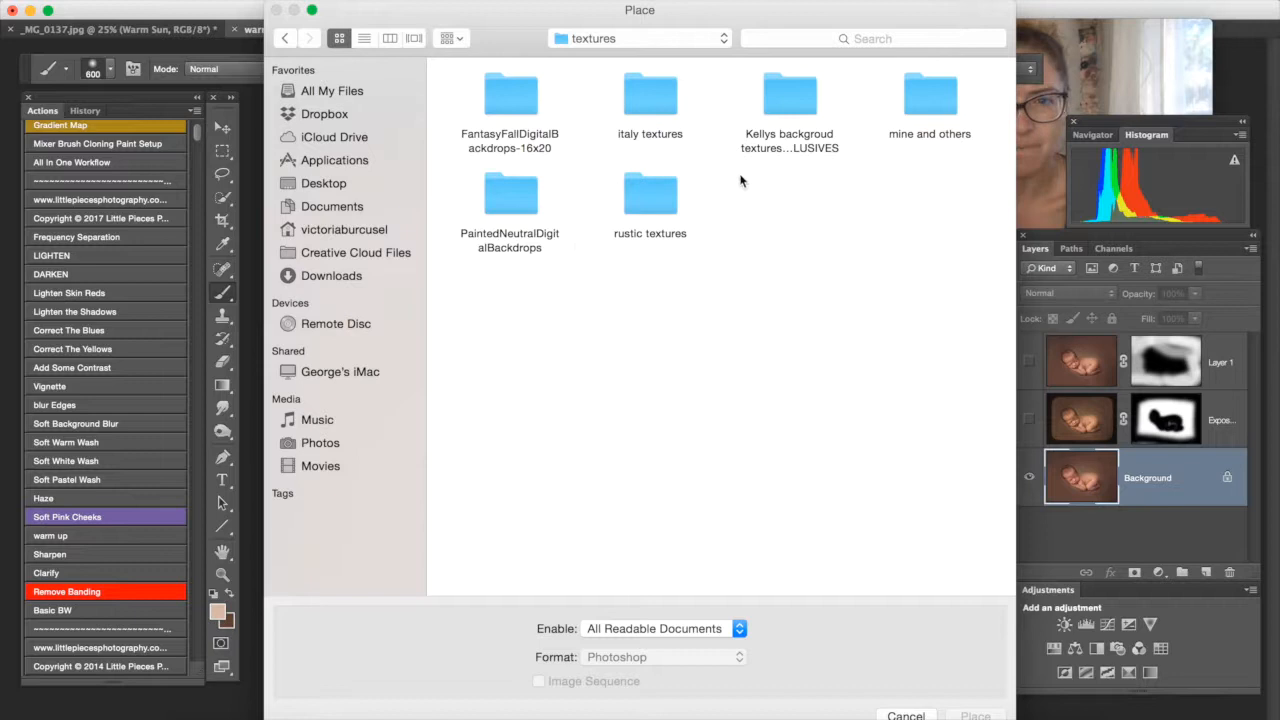
double_click(650, 100)
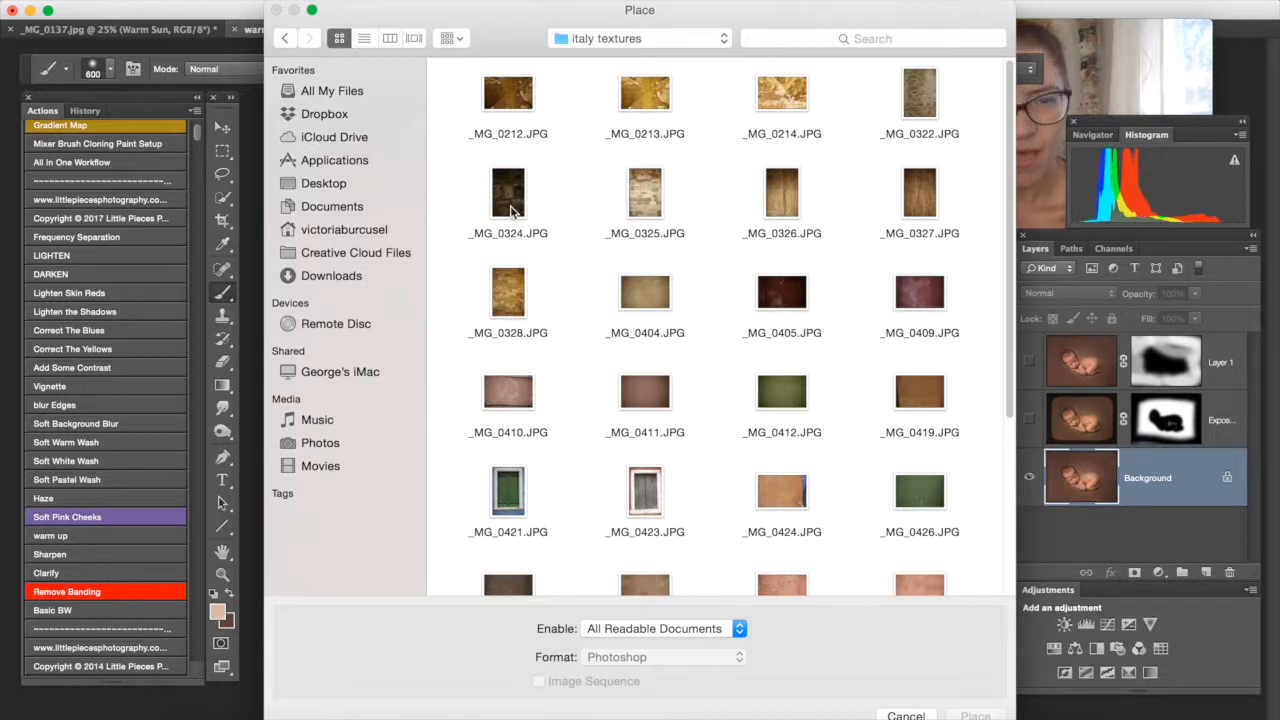
click(655, 402)
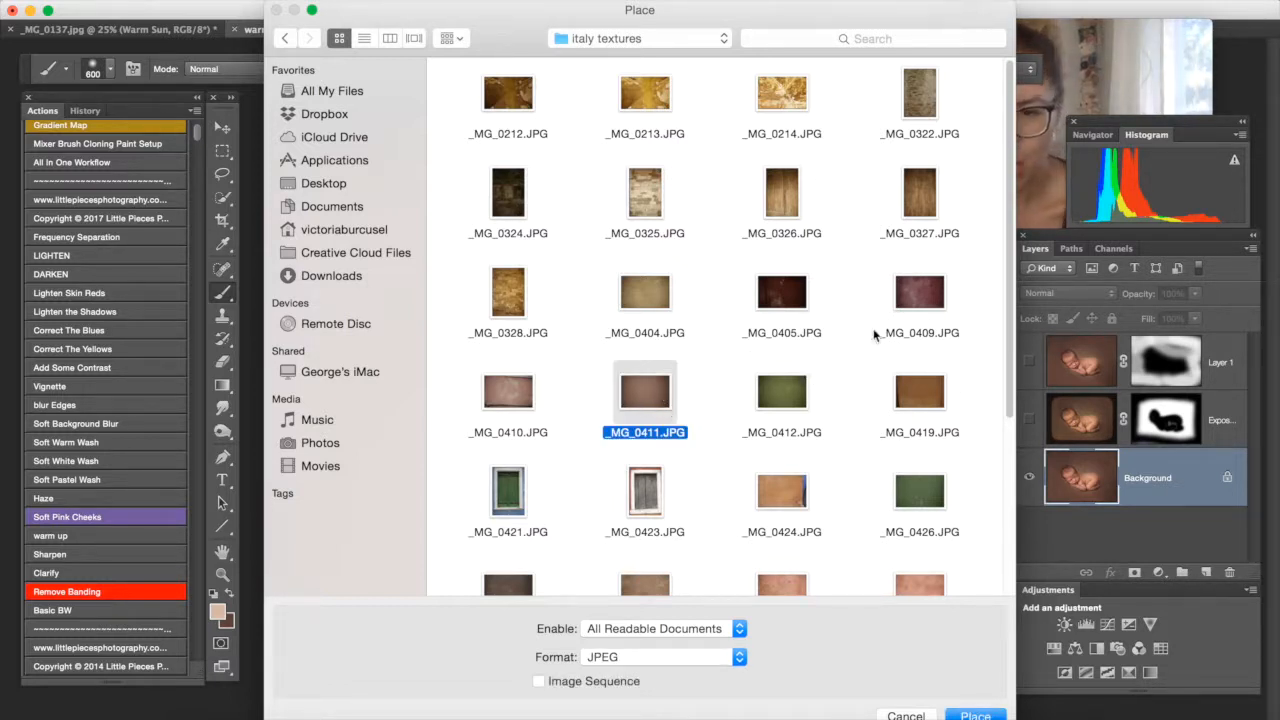
click(985, 715)
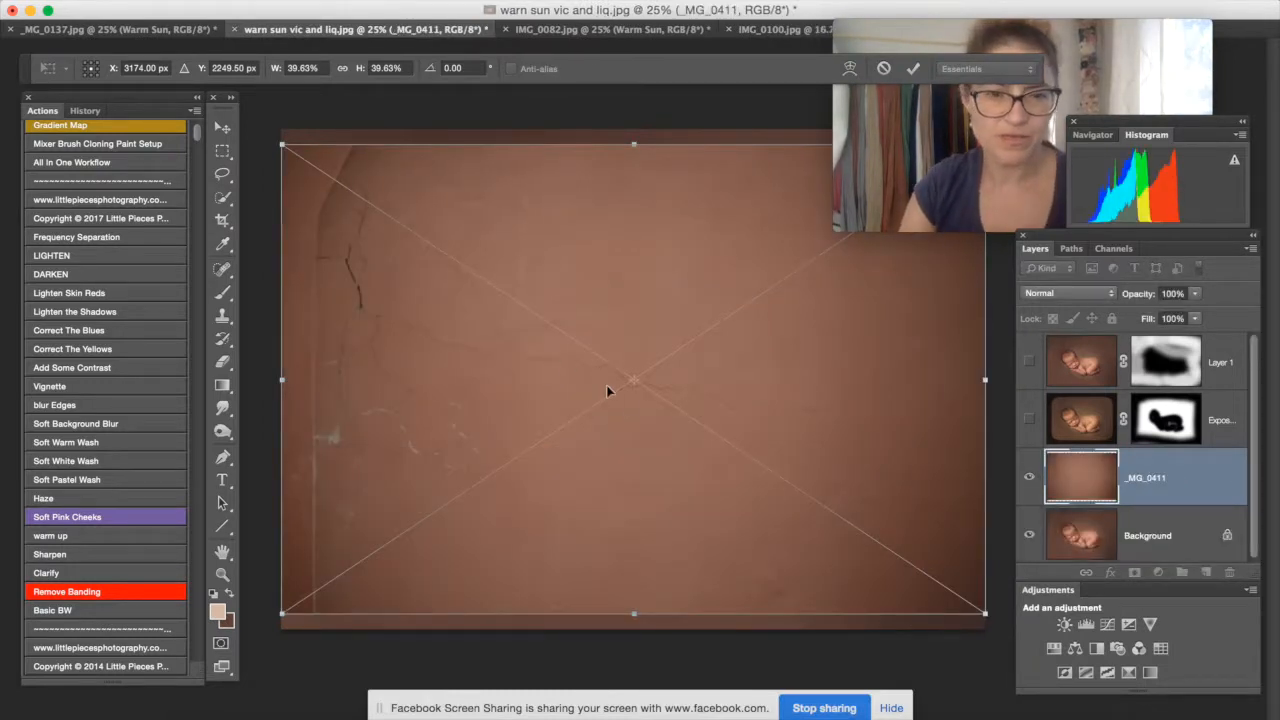
Move and enlarge the placed texture to 46.52% so that it covers the whole photo, and commit the placement.
drag(634, 326, 602, 334)
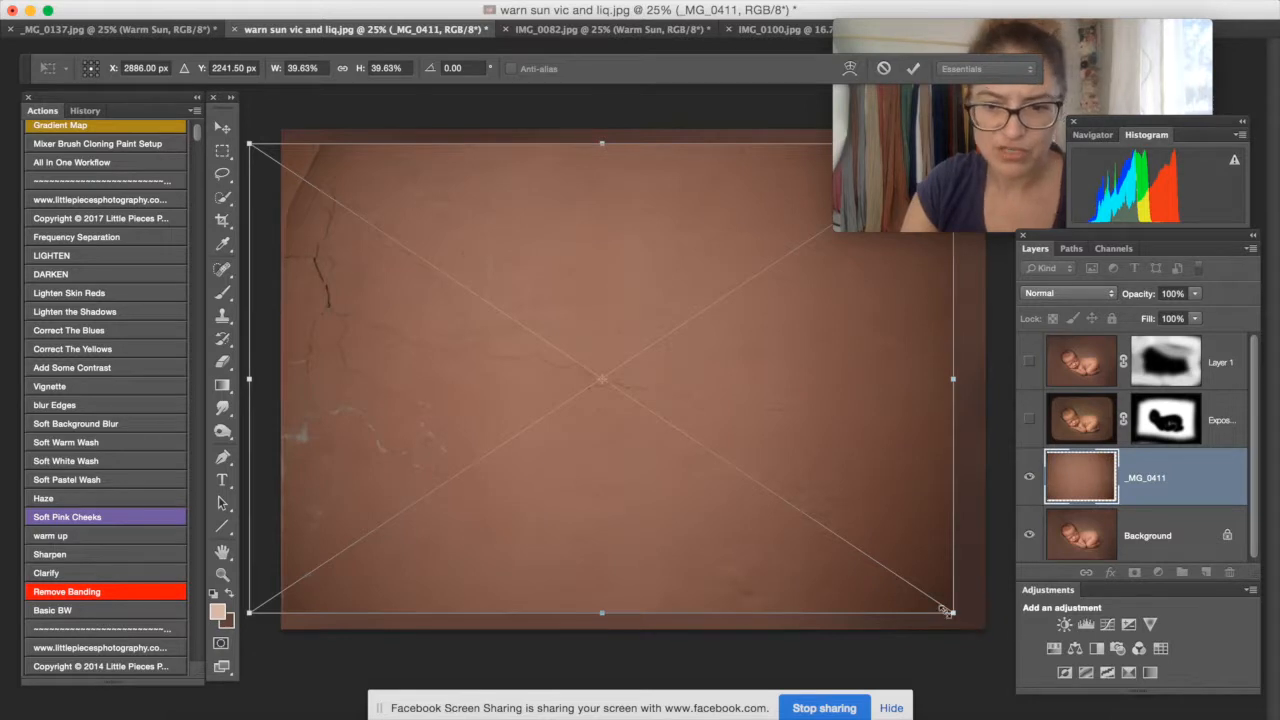
drag(966, 611, 1084, 674)
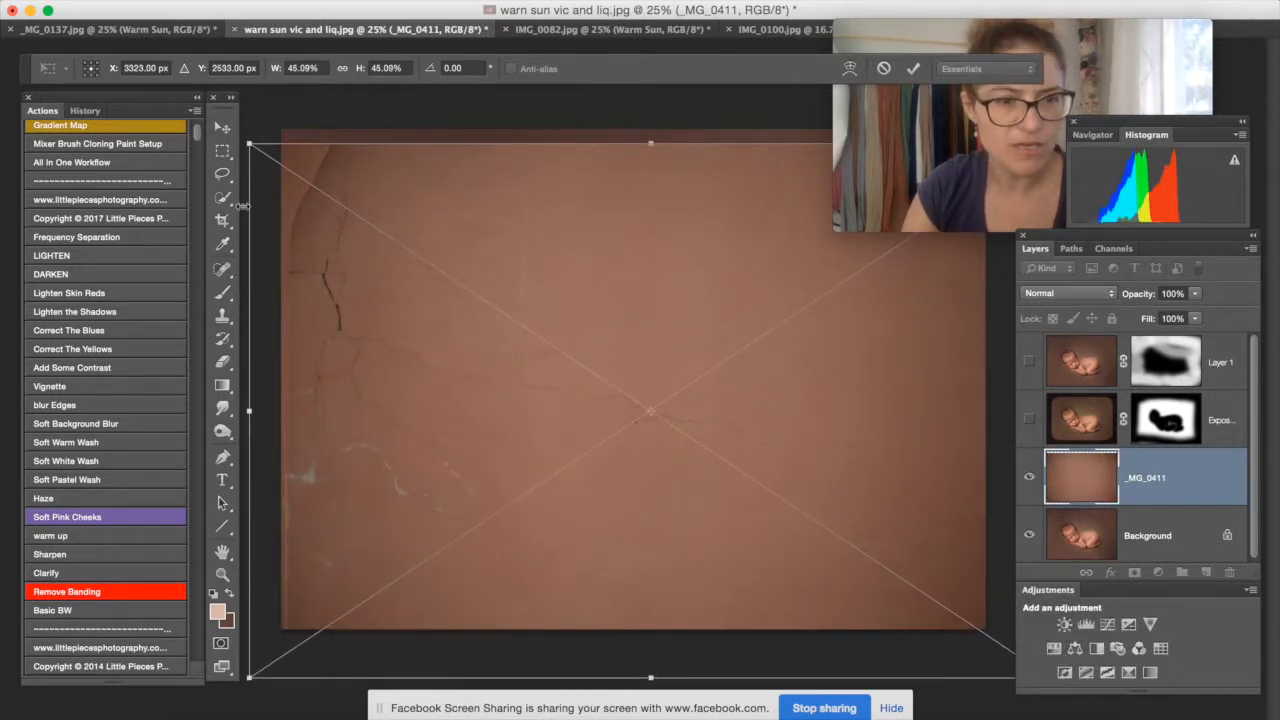
drag(247, 141, 234, 107)
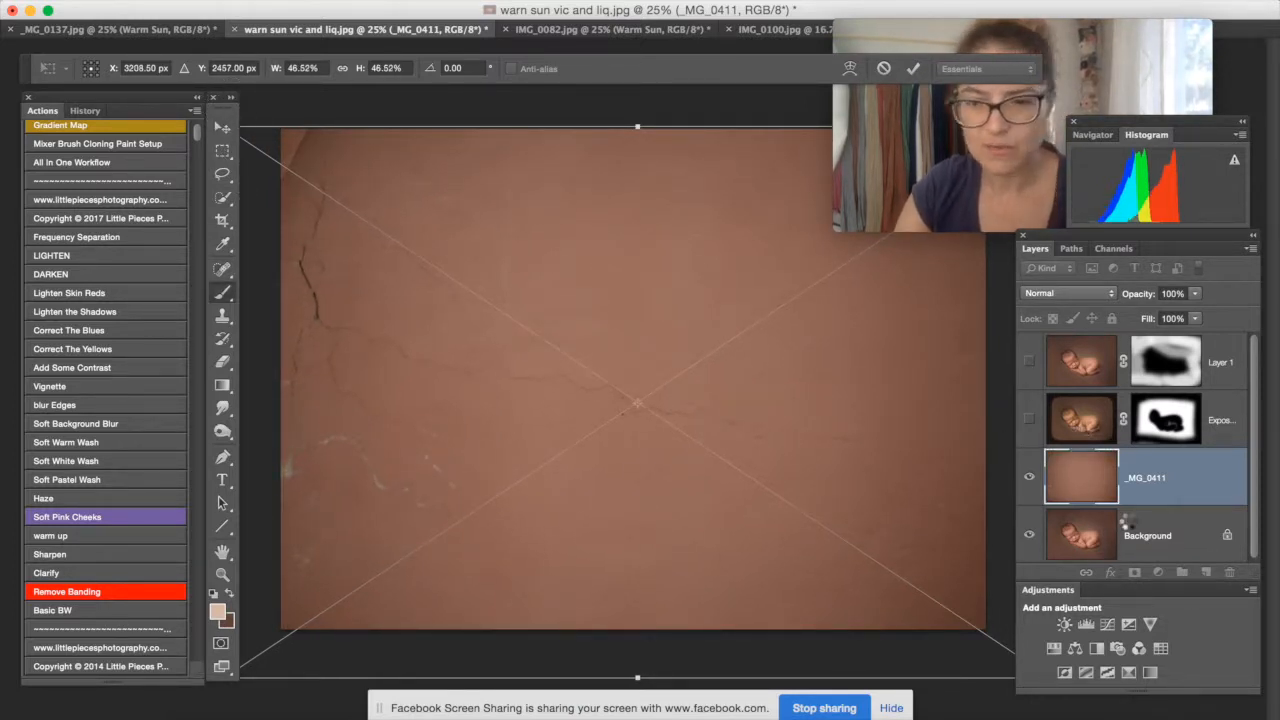
key(Return)
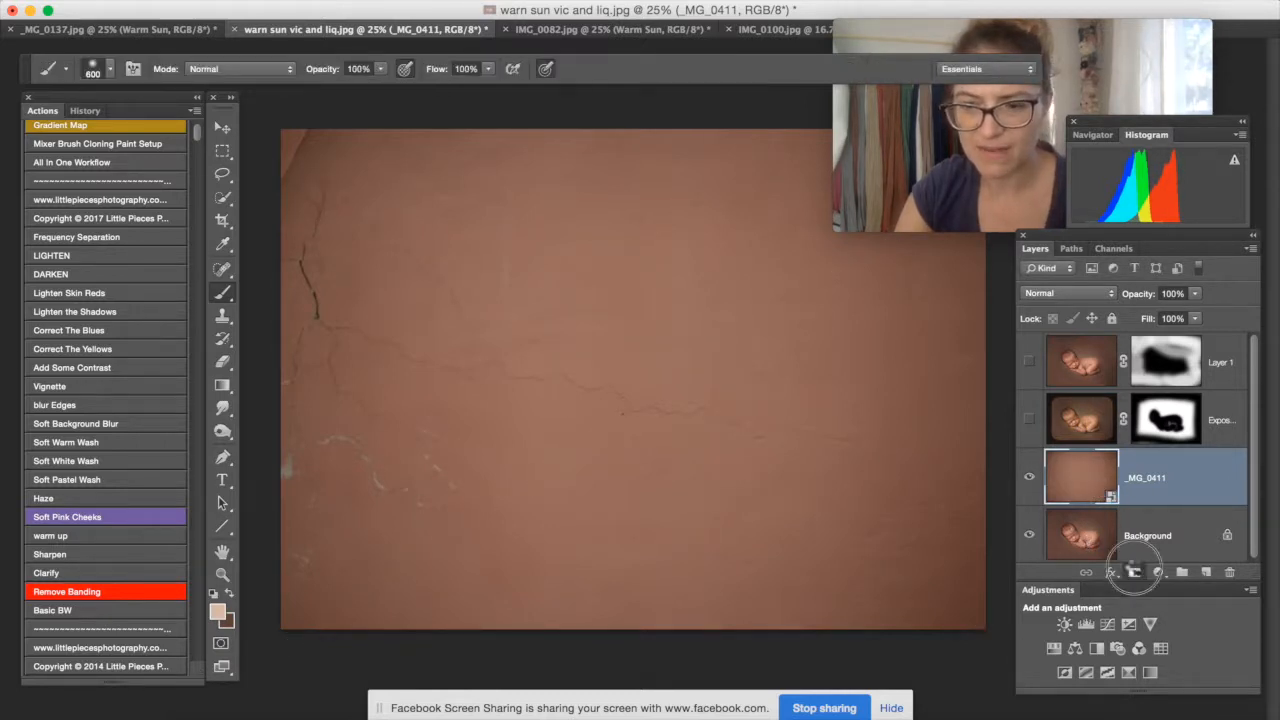
Add a white mask to the _MG_0411 texture layer and lower the layer's opacity to 35%.
click(1134, 574)
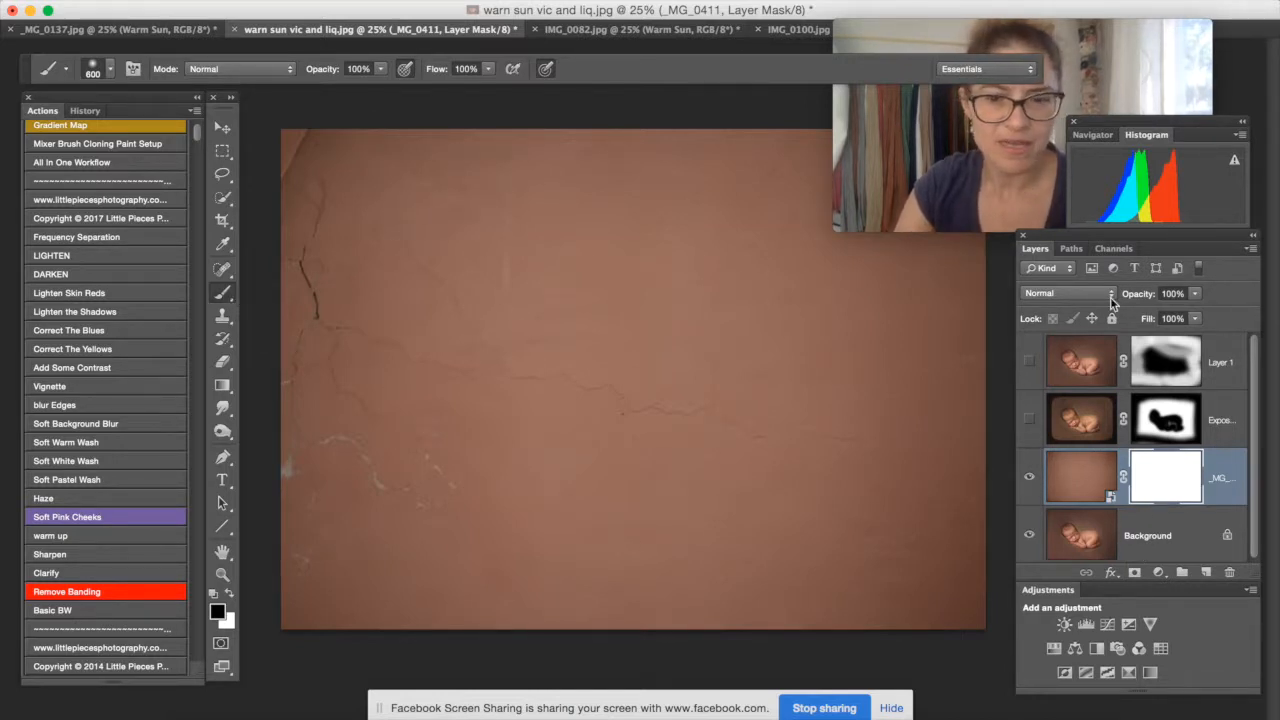
click(1198, 296)
drag(1198, 312, 1137, 322)
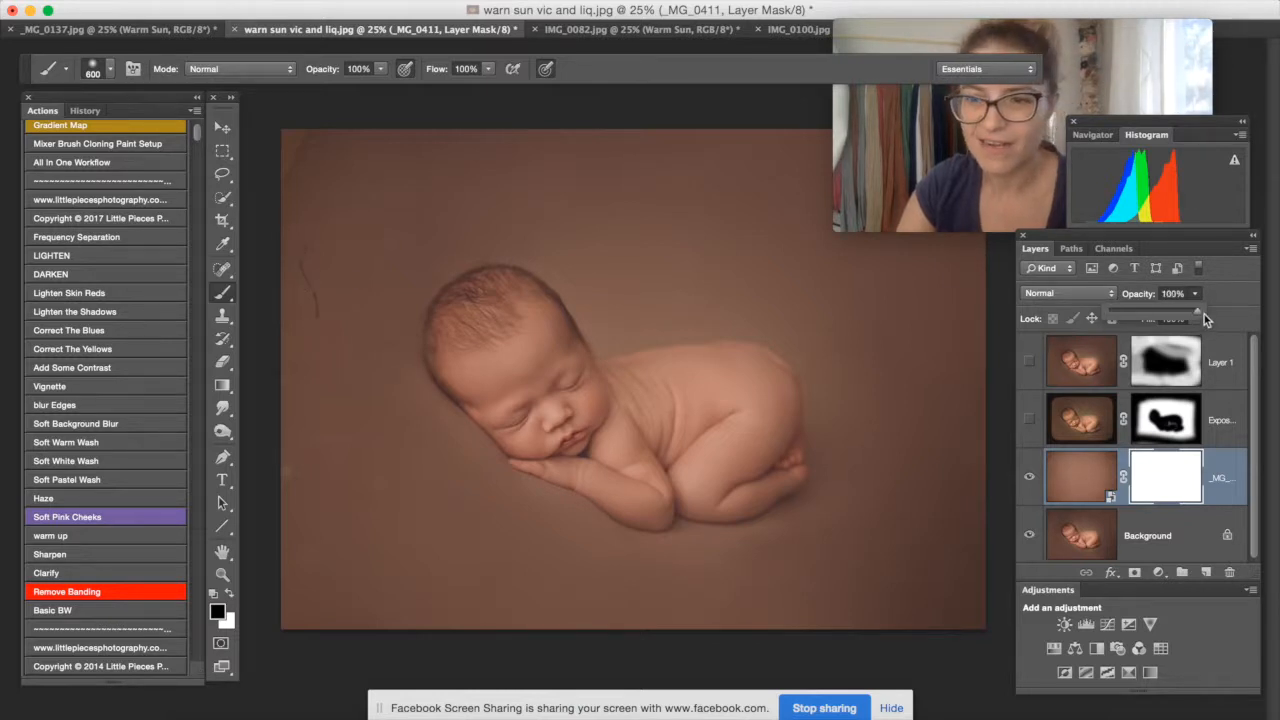
drag(1132, 316, 1133, 316)
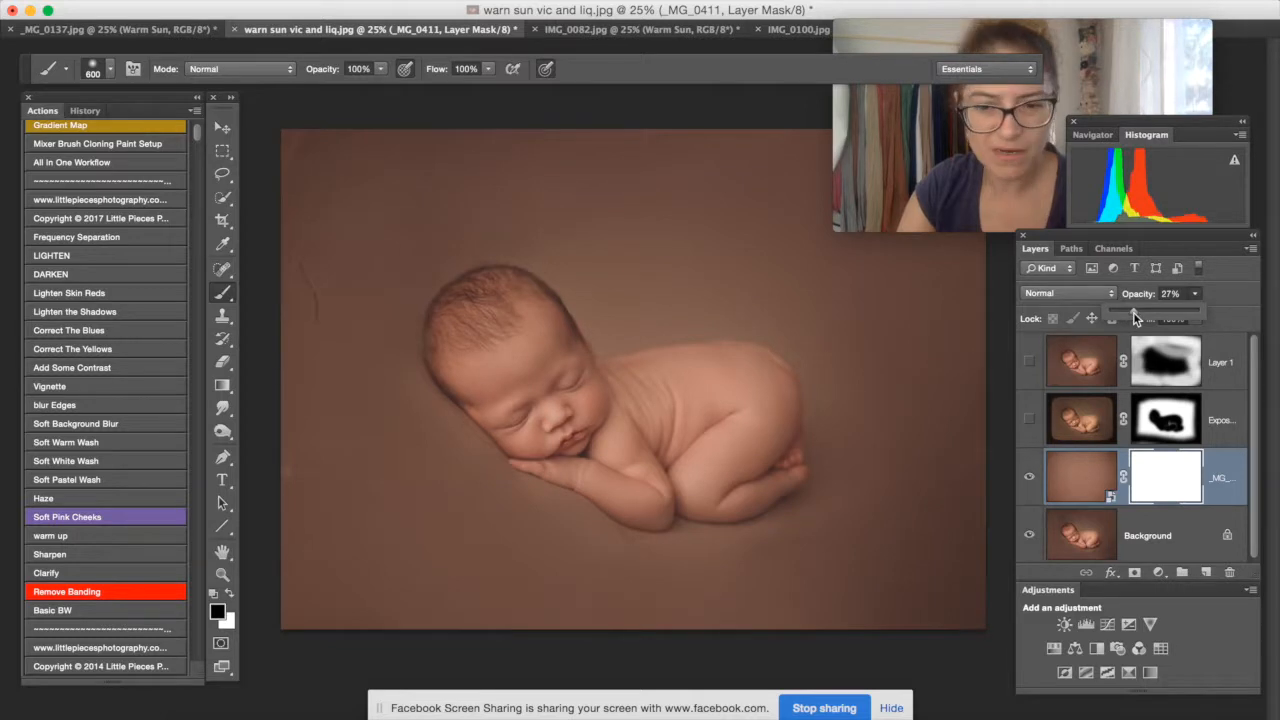
drag(1134, 315, 1139, 316)
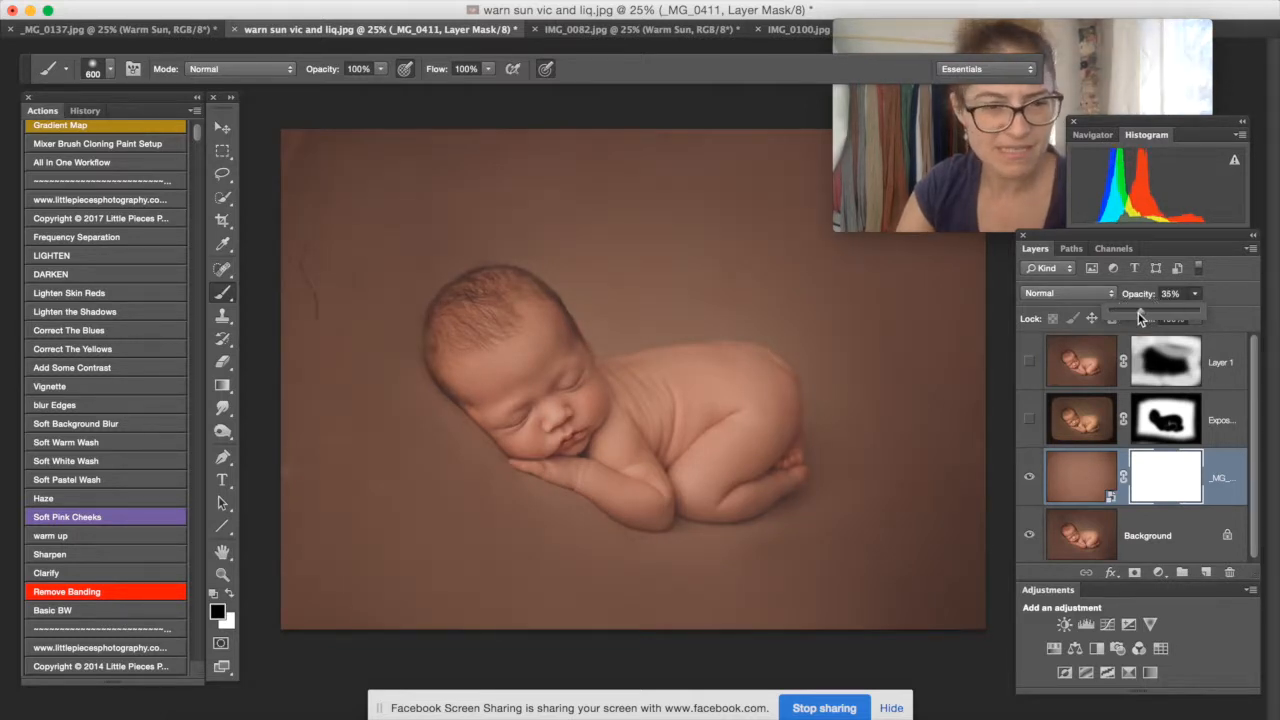
Toggle the _MG_0411 layer's visibility to compare the photo with and without the texture, and make its mask active.
click(1028, 479)
click(1028, 479)
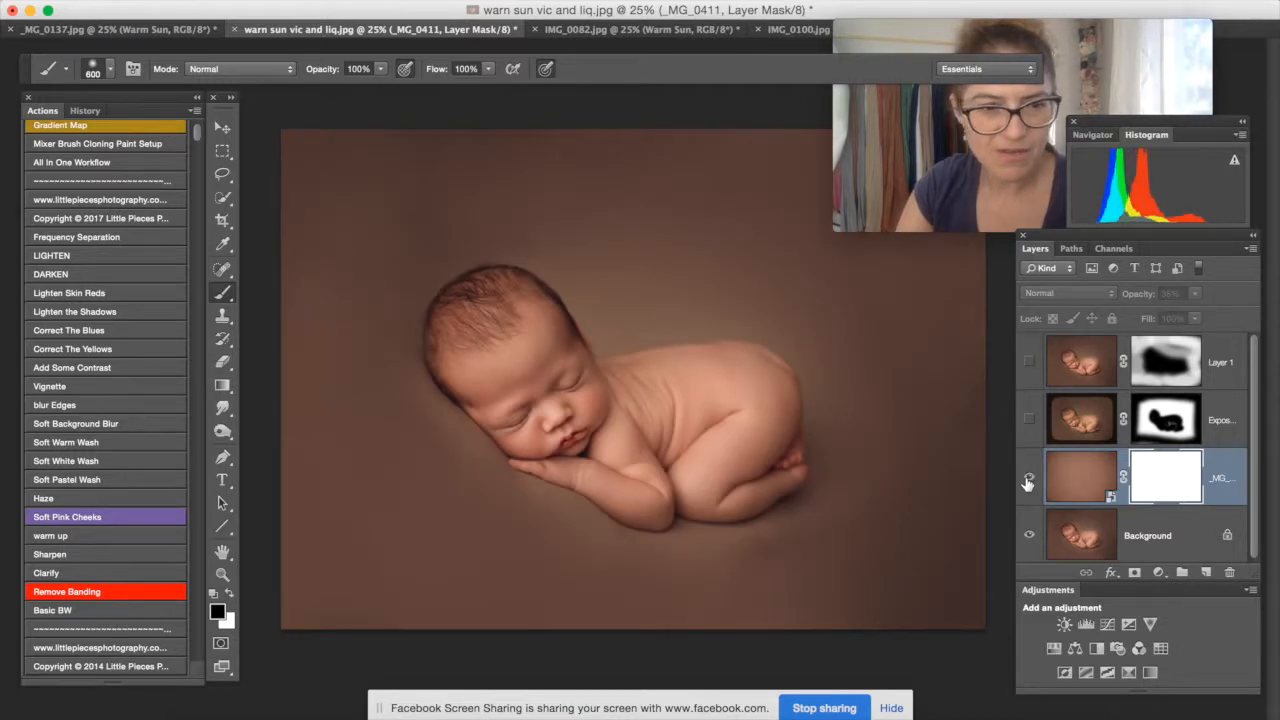
click(1028, 481)
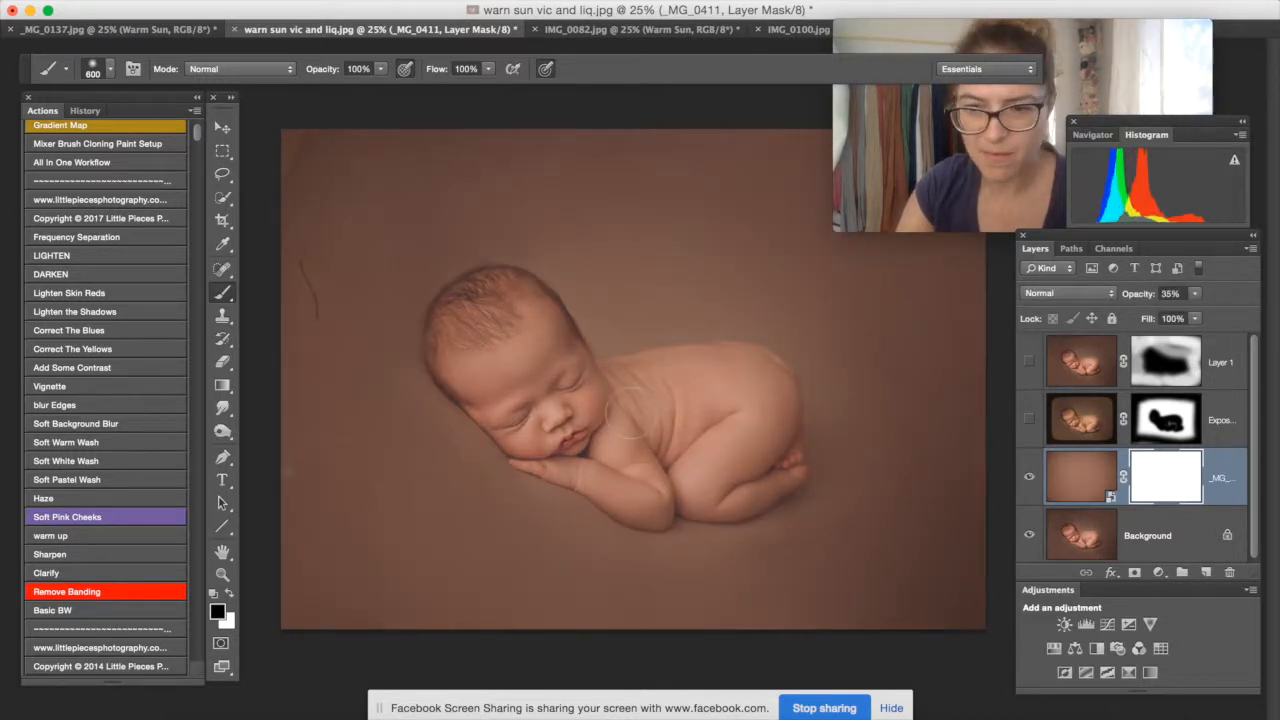
click(1160, 484)
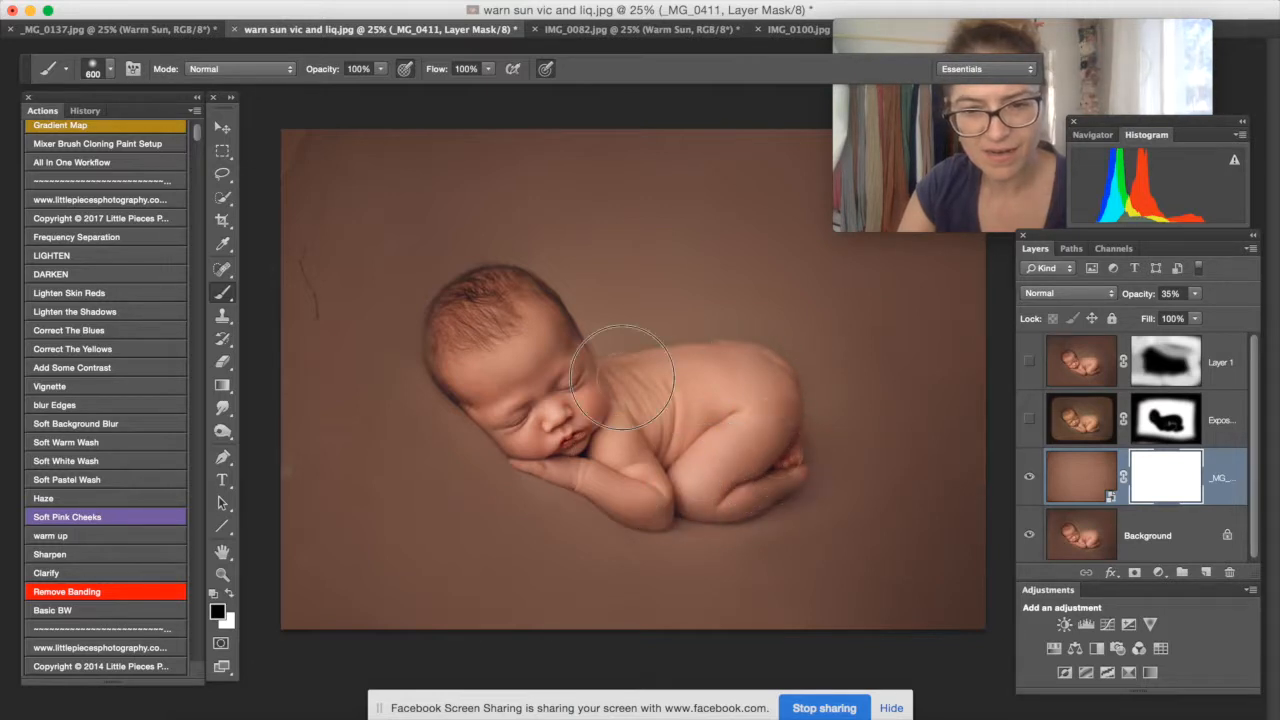
Paint black over the baby's whole body on the _MG_0411 layer mask with a 600 px brush, and show the mask overlay.
drag(565, 386, 510, 306)
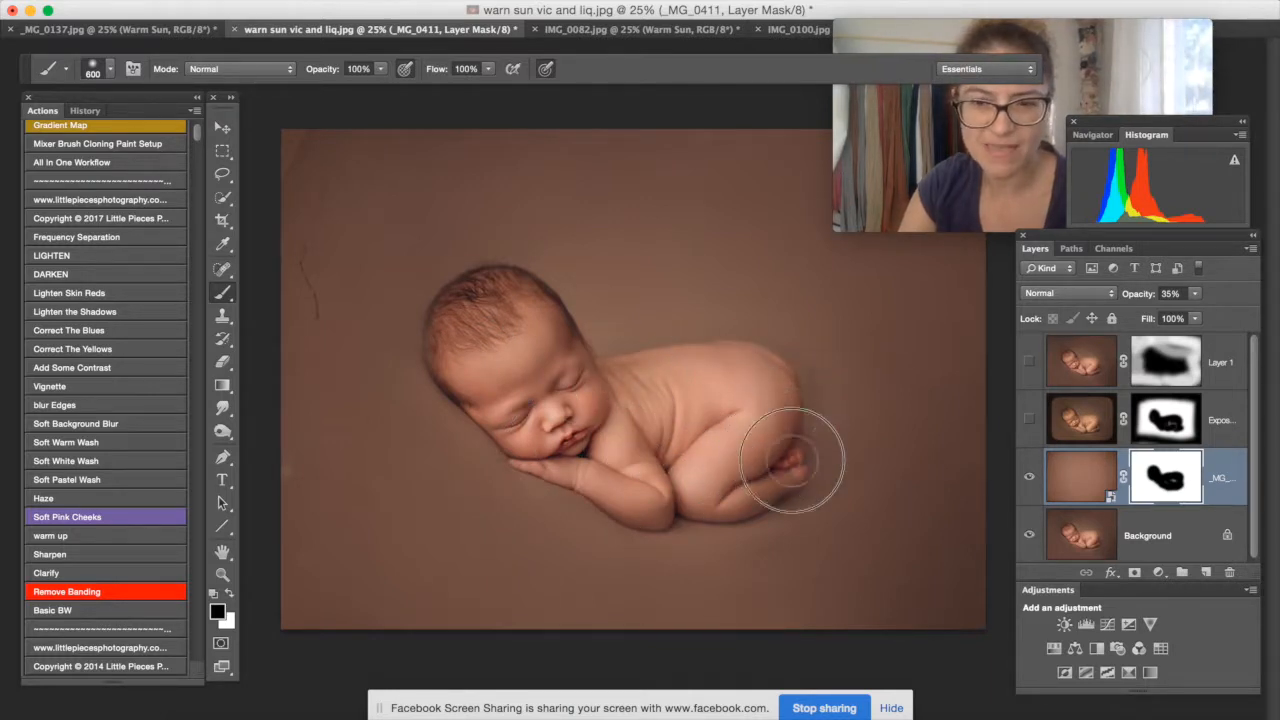
drag(679, 490, 700, 486)
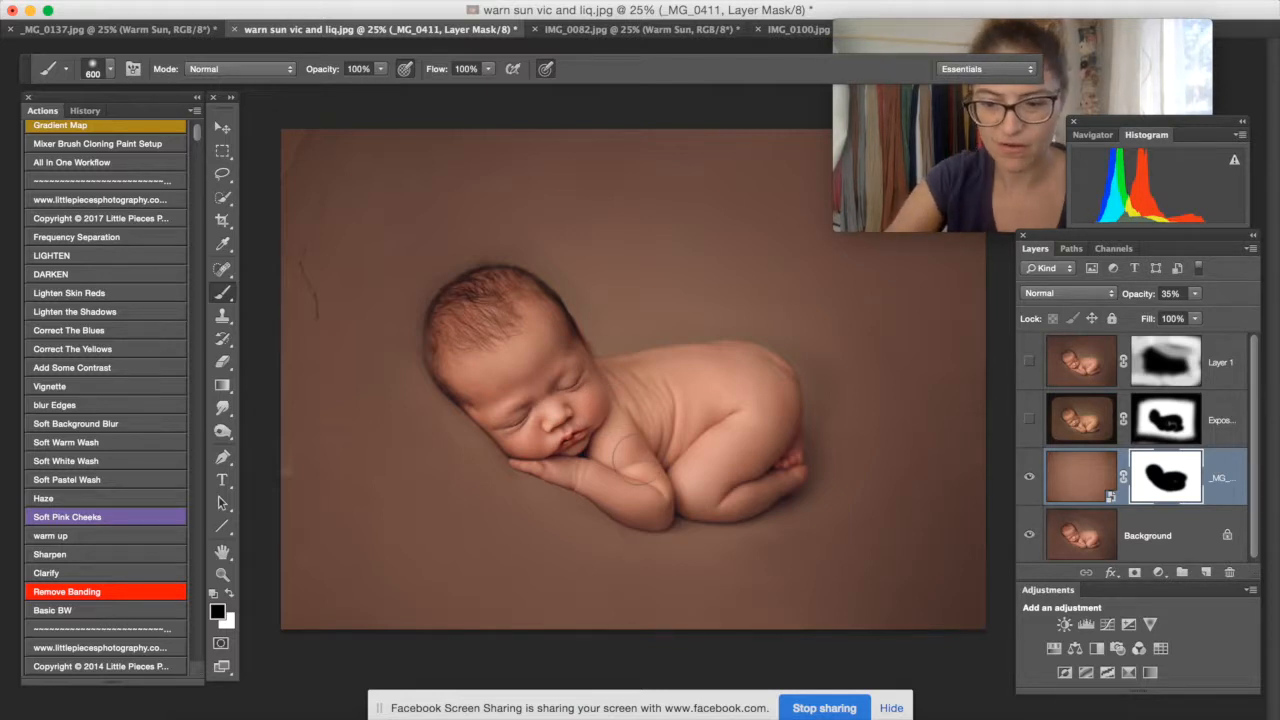
key(backslash)
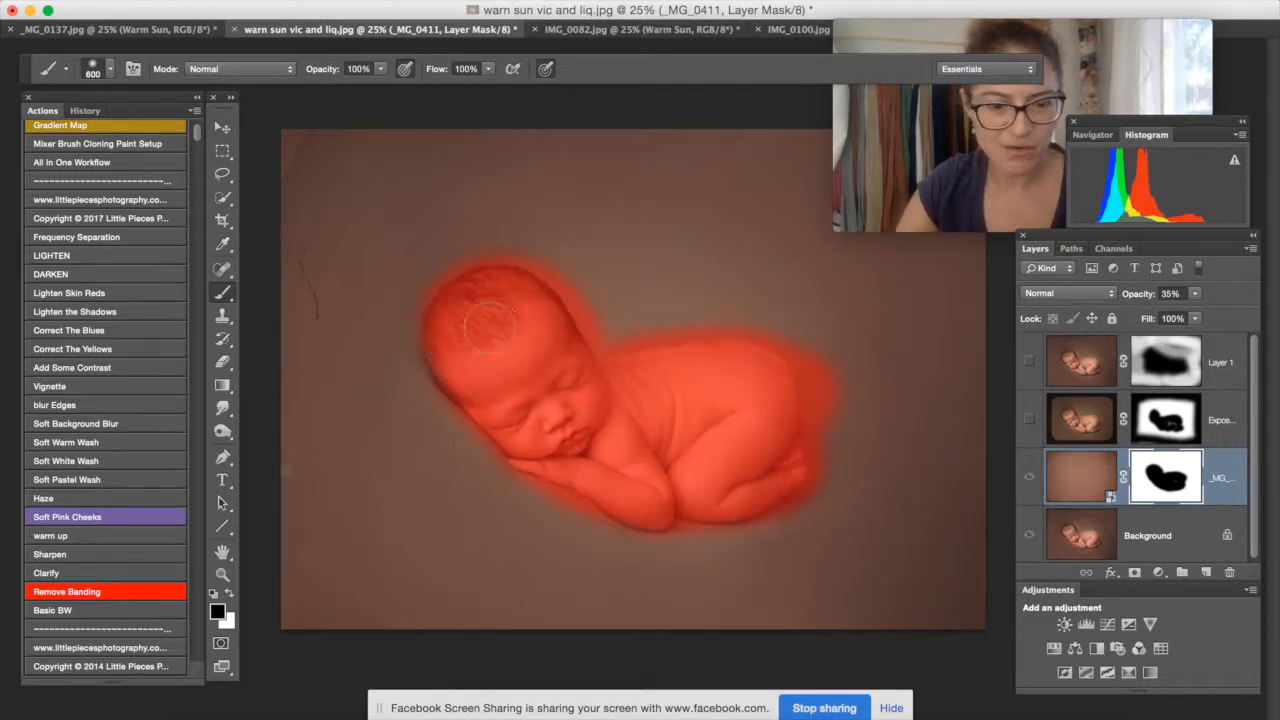
Paint white with a 250 px brush around the baby's back and bottom to trim the mask's spill onto the backdrop, and hide the overlay.
key(x)
key(bracketright)
key(bracketright)
key(bracketright)
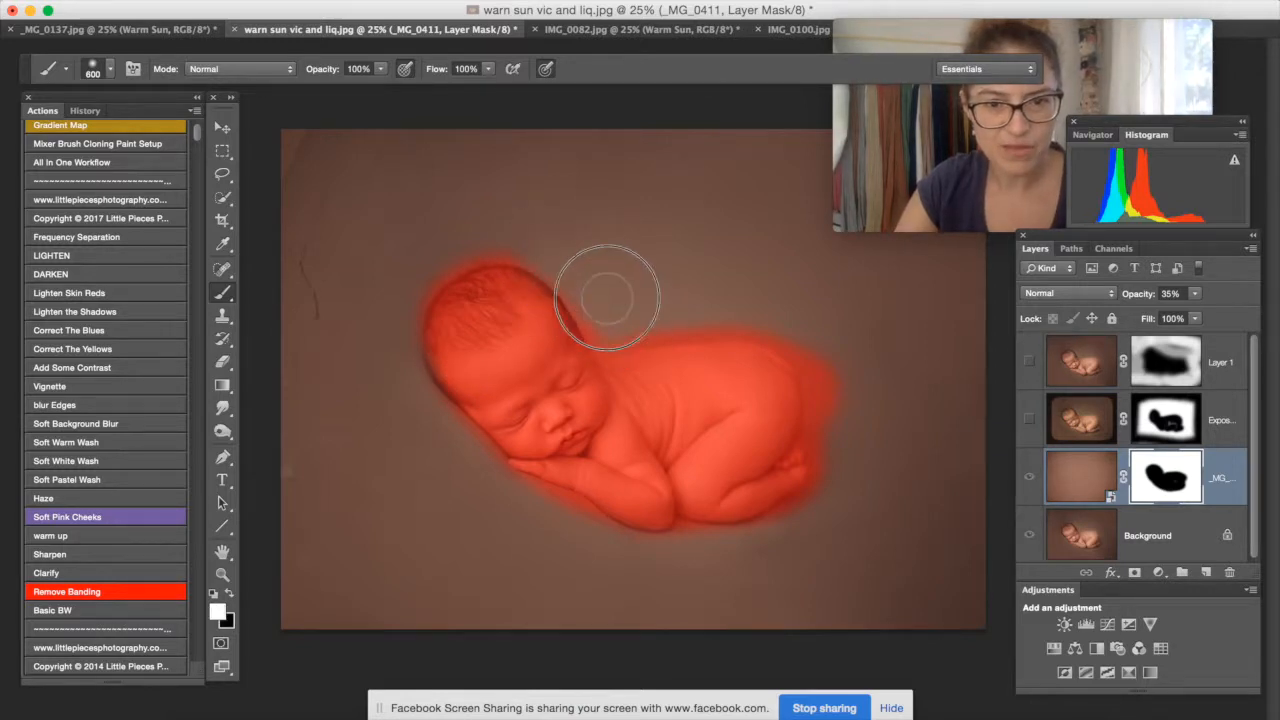
key(bracketleft)
key(bracketleft)
key(bracketleft)
key(bracketleft)
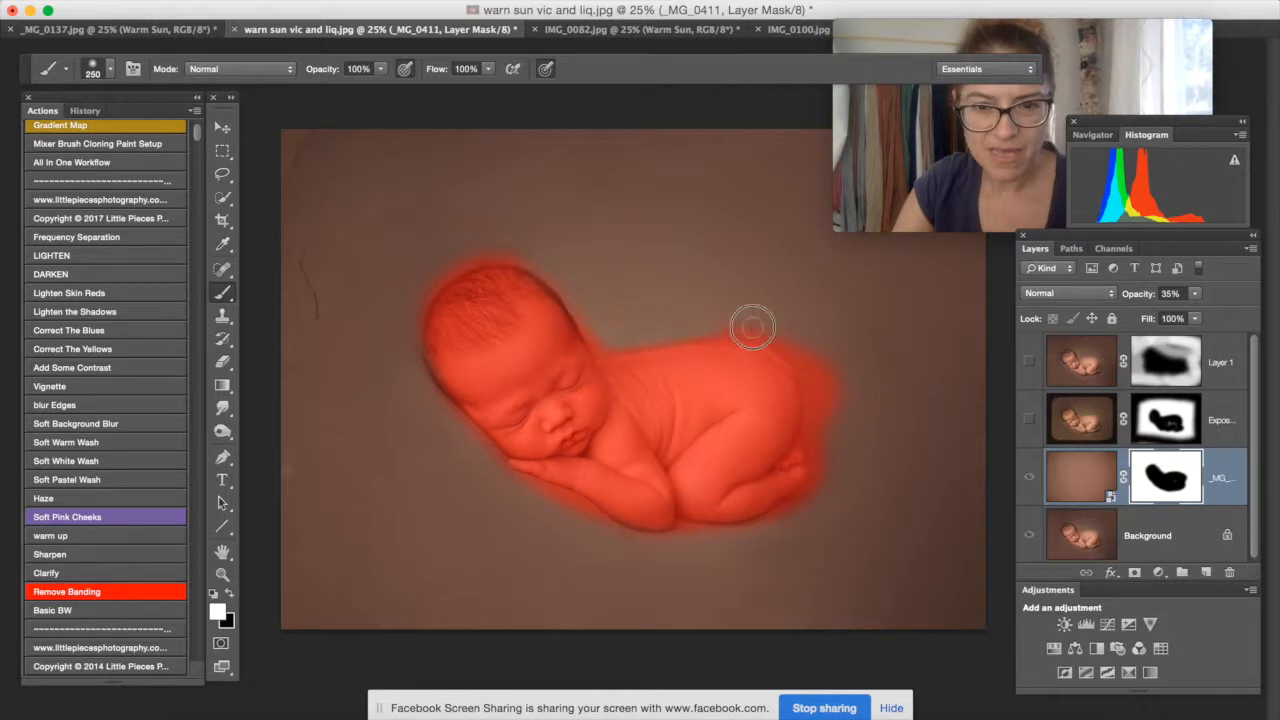
mouse_move(794, 334)
mouse_down()
mouse_move(827, 383)
mouse_move(819, 372)
mouse_move(823, 437)
mouse_up()
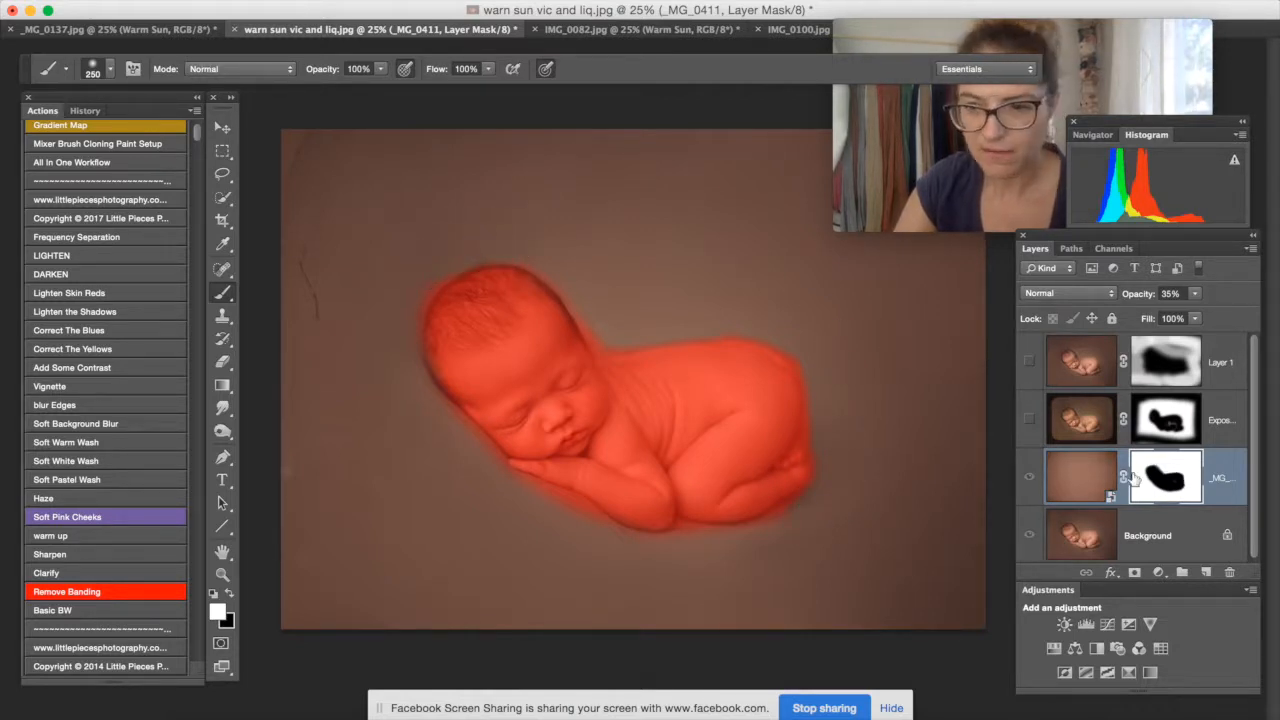
key(x)
key(backslash)
Toggle the masked _MG_0411 texture layer off and on to compare the backdrop with and without it.
click(1029, 479)
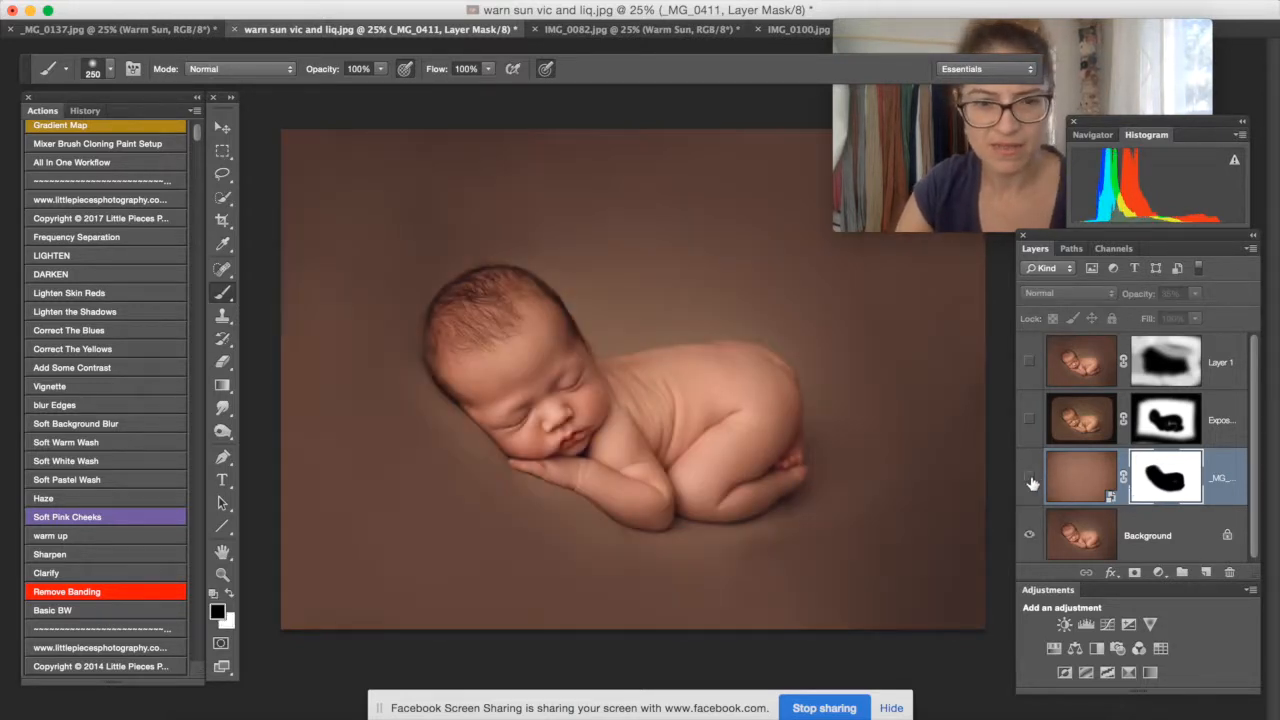
click(1029, 481)
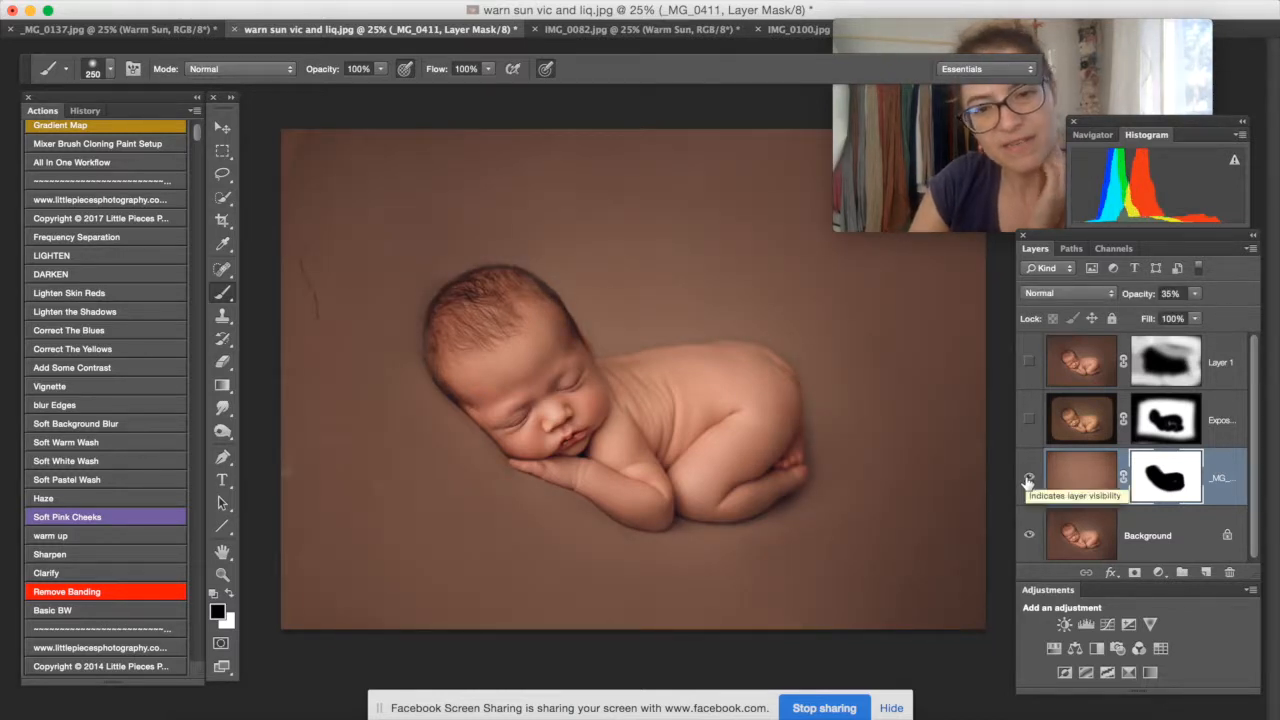
click(1029, 481)
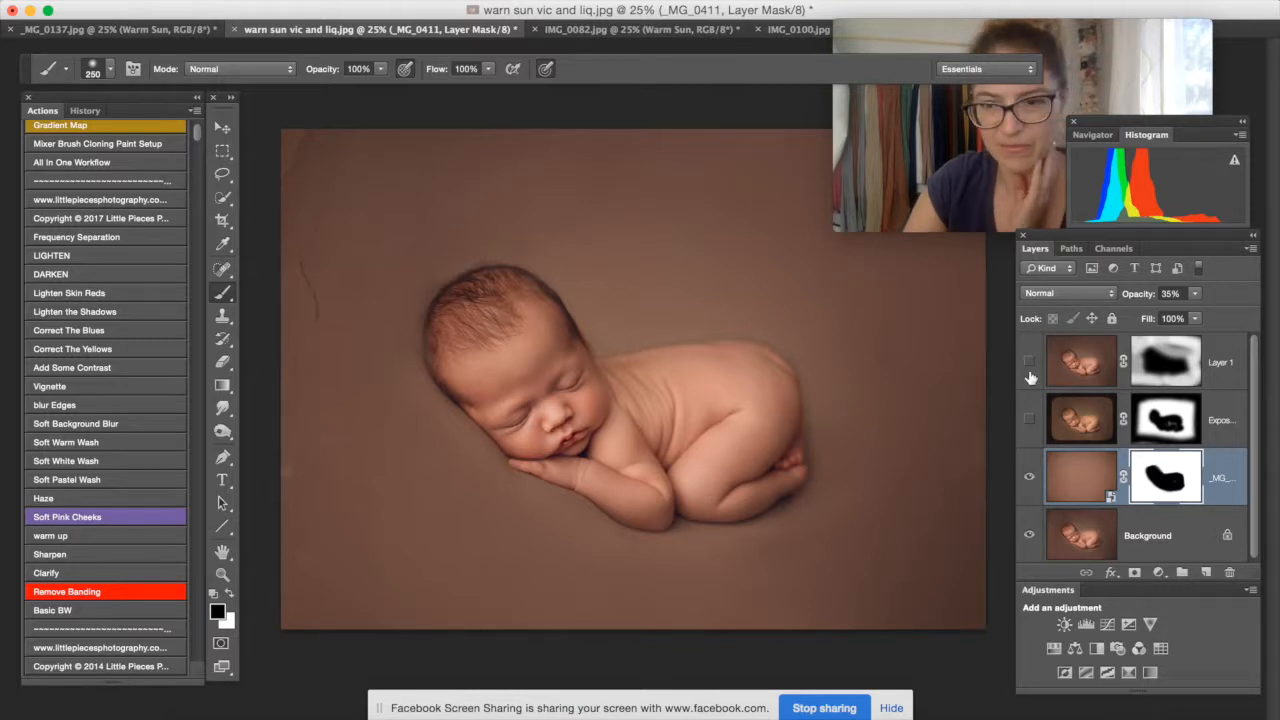
click(1029, 481)
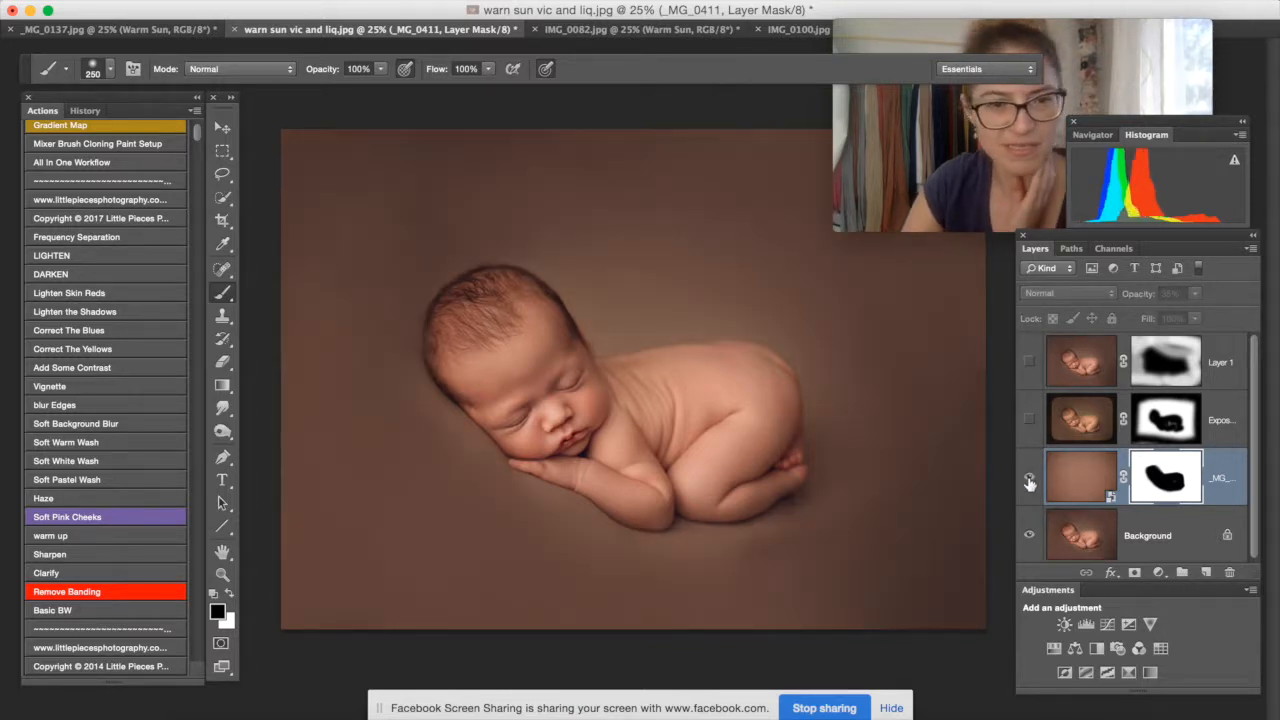
click(1030, 482)
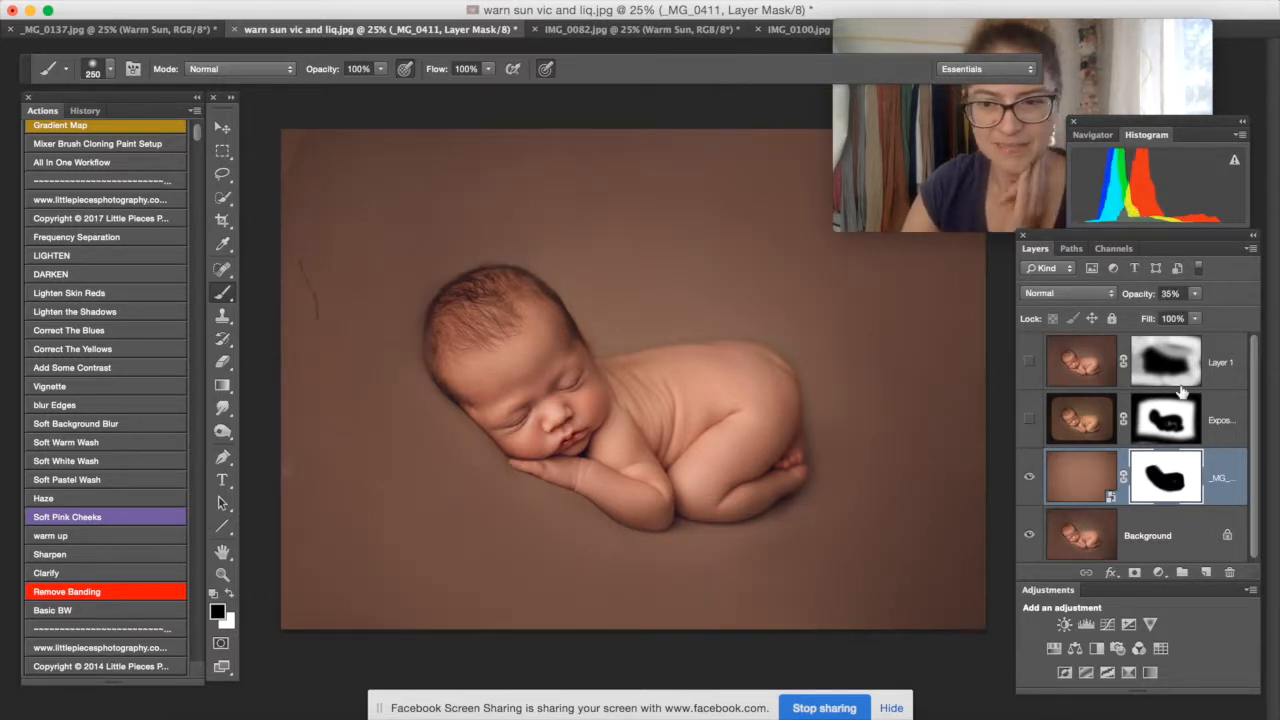
Lower the _MG_0411 texture layer's opacity to 18% and toggle its visibility to check the subtler blend.
drag(1198, 311, 1179, 312)
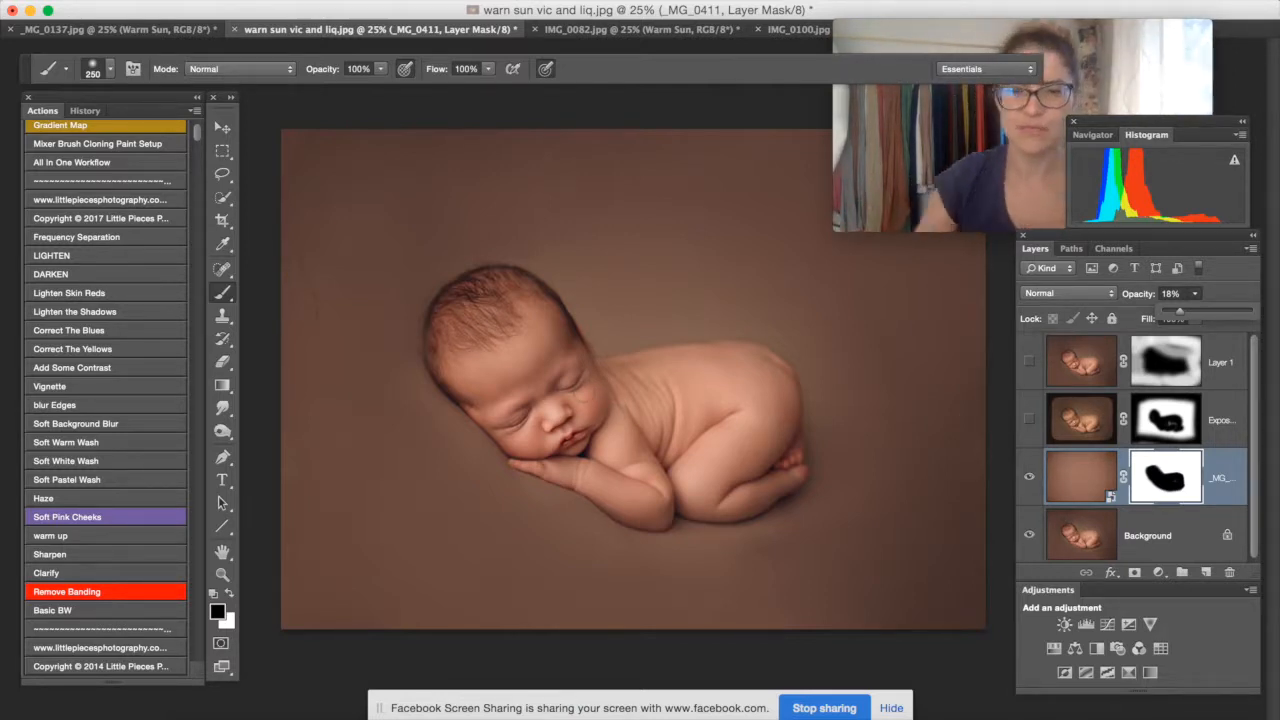
click(1029, 481)
click(1029, 481)
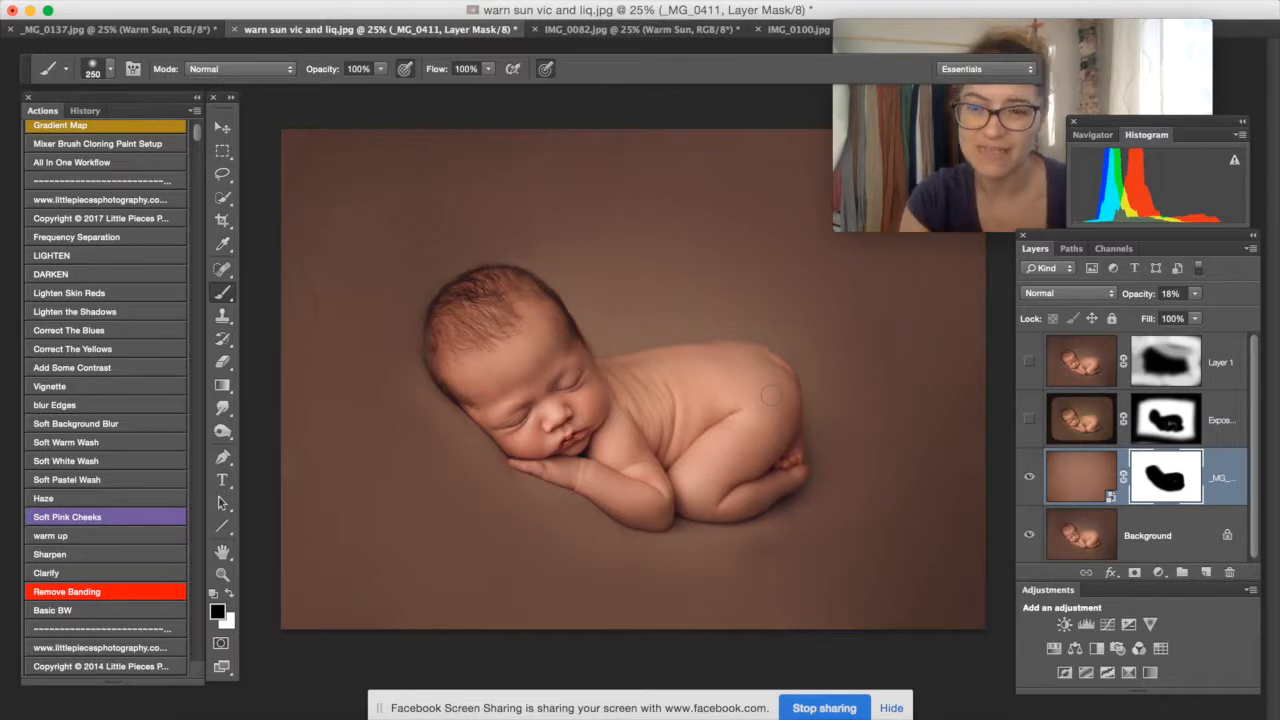
Preview the Exposure layer and Layer 1 one at a time without the texture, and show only the _MG_0411 texture above the Background.
click(1029, 478)
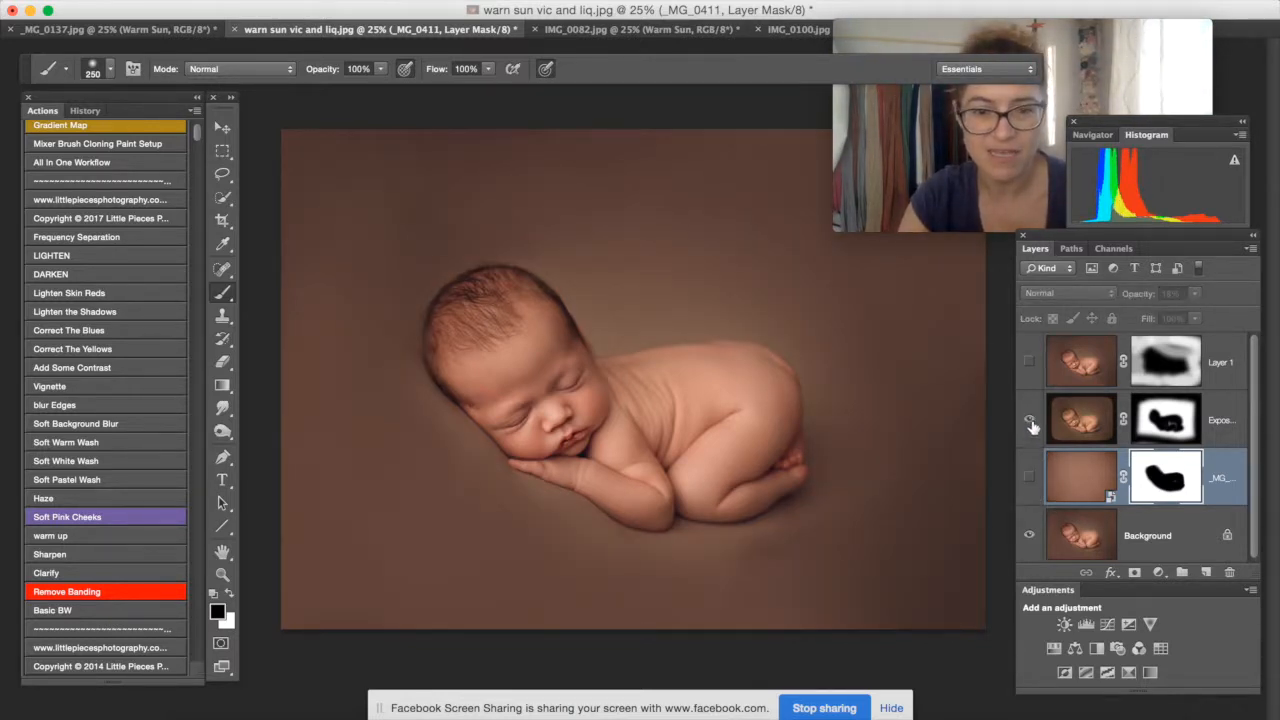
click(1029, 420)
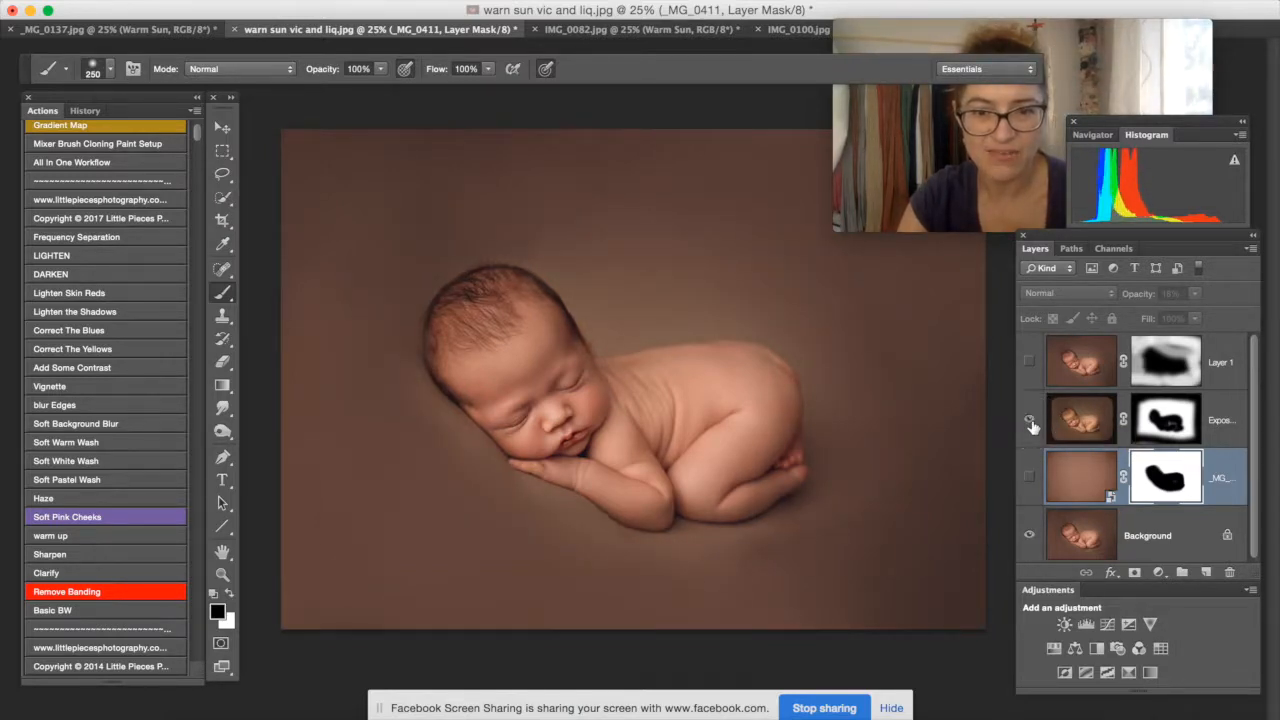
click(1030, 420)
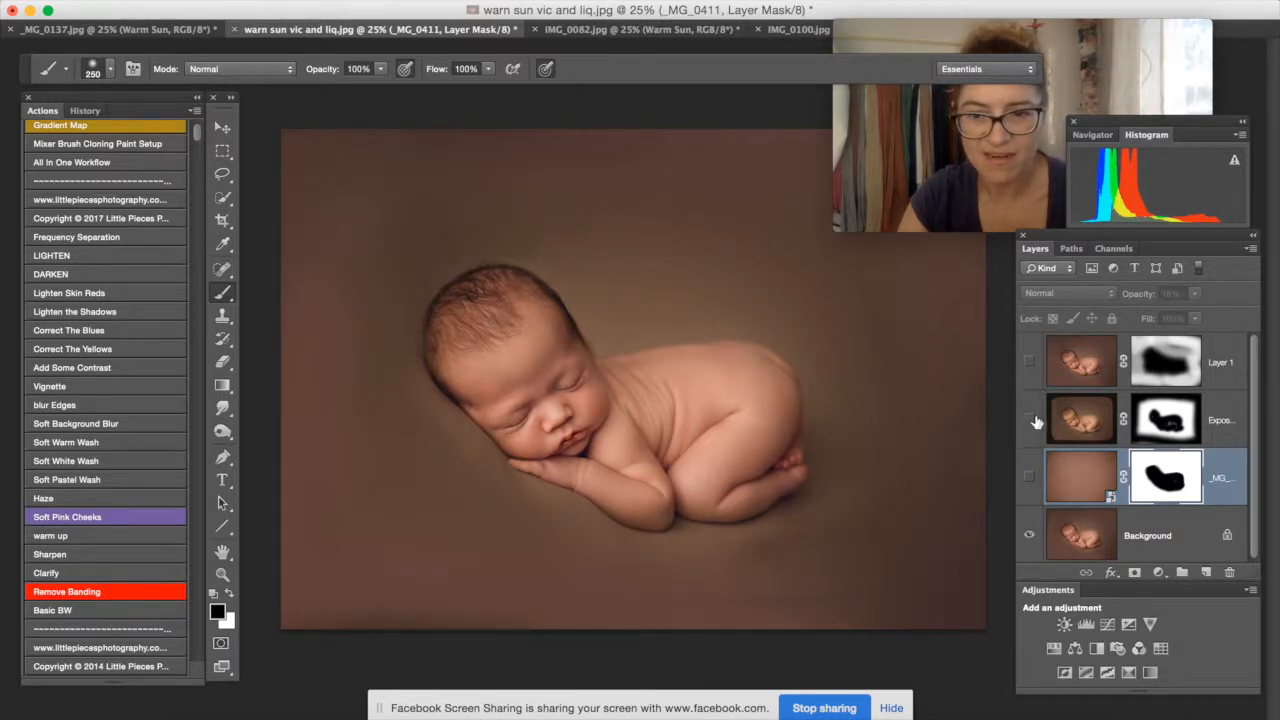
click(1030, 362)
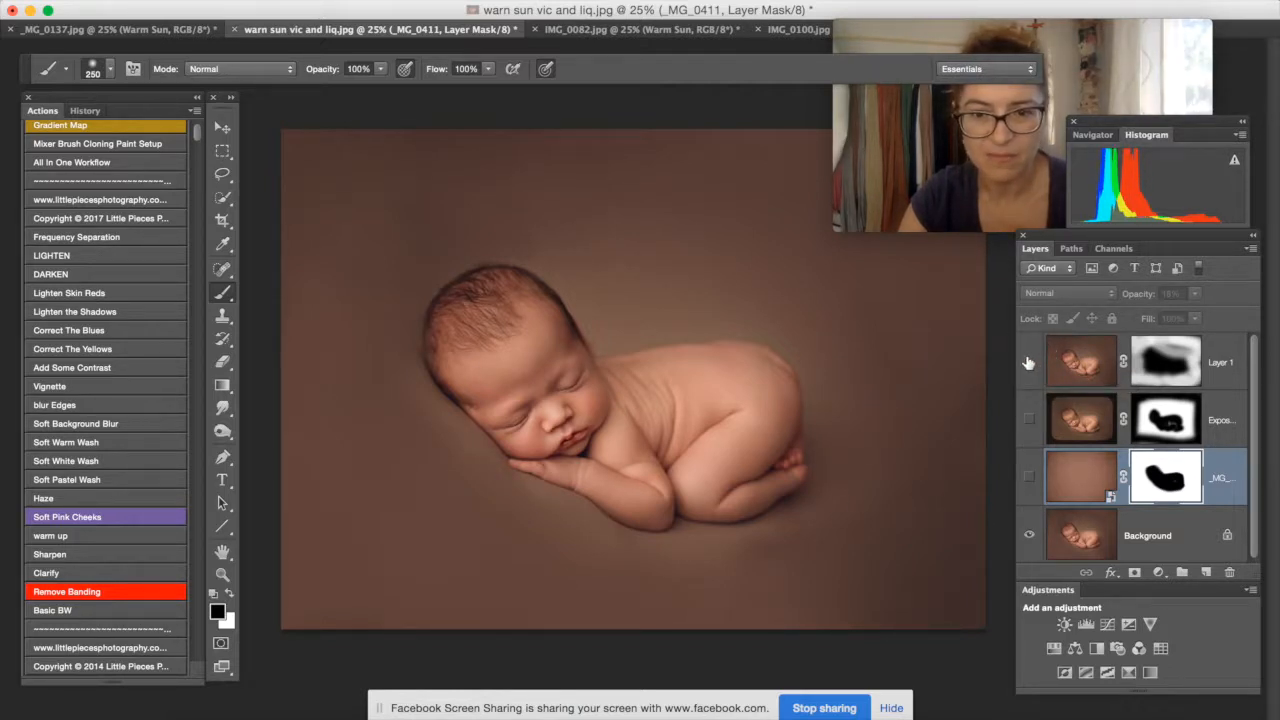
click(1029, 476)
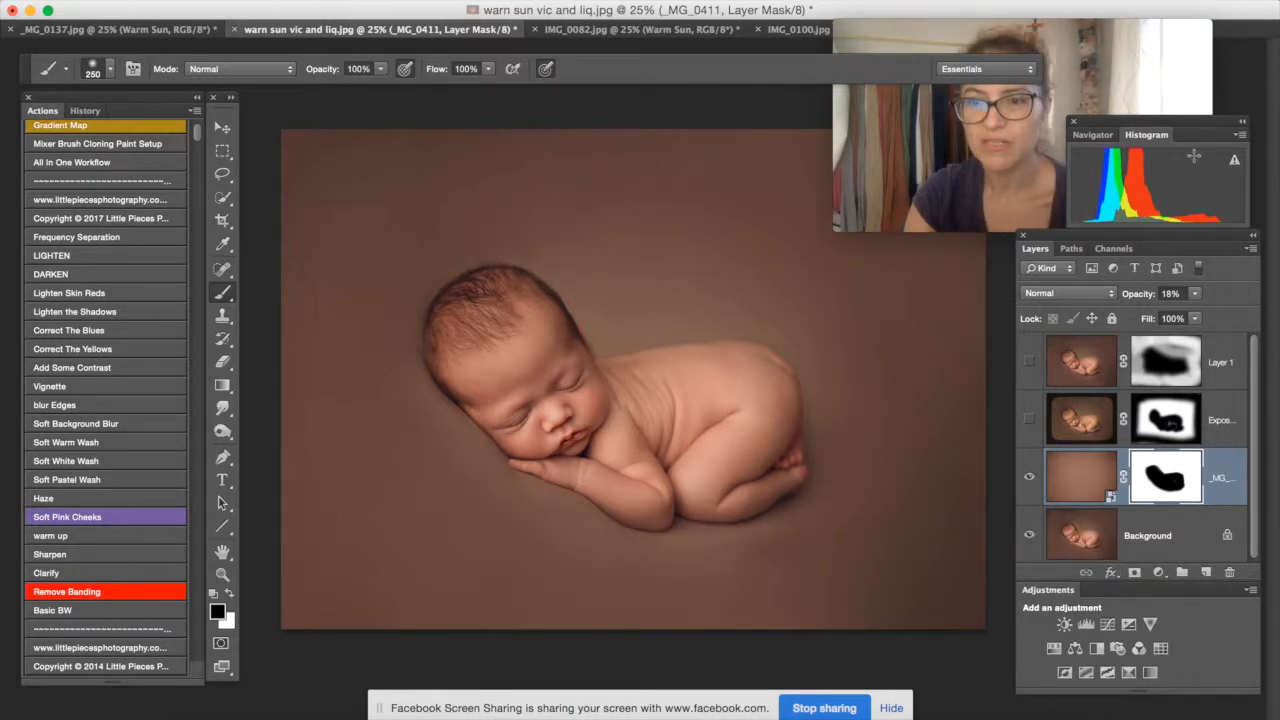
mouse_move(1109, 29)
drag(1109, 29, 987, 100)
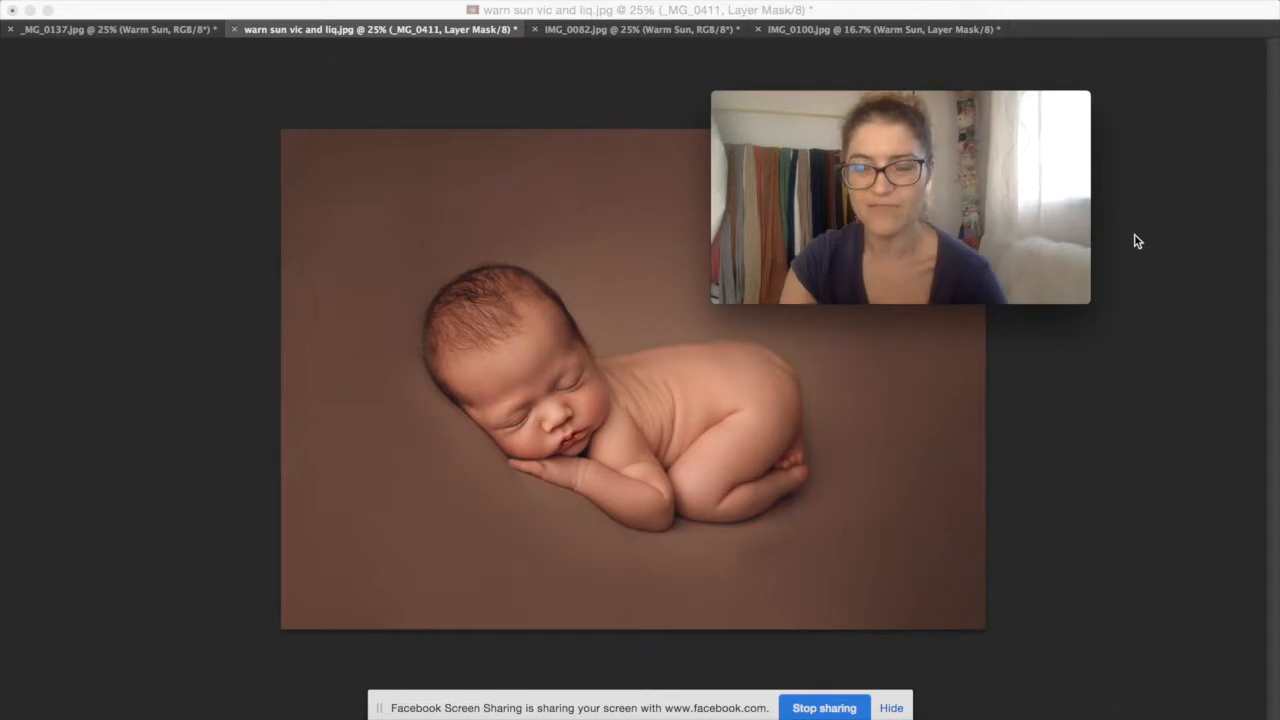